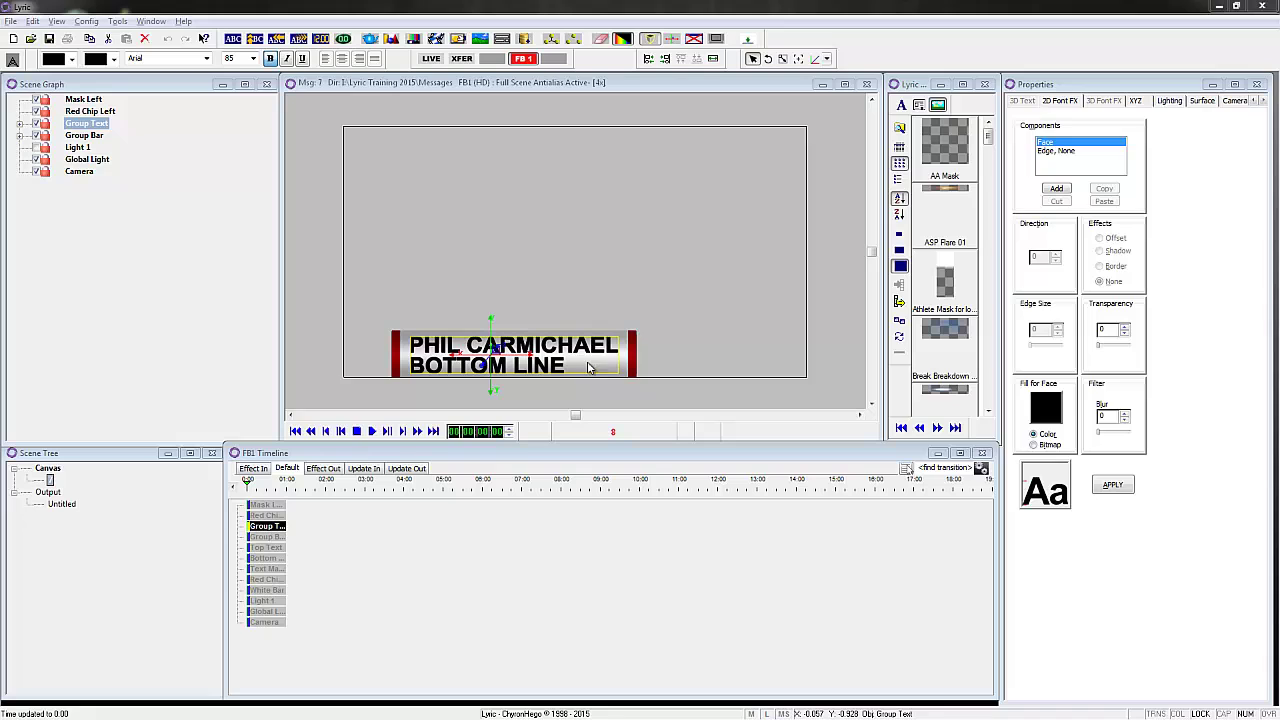
Inspect the lower third's Effect In transition from its start, then return to the Default transition.
{"action": "left_click", "coordinate": [268, 484]}
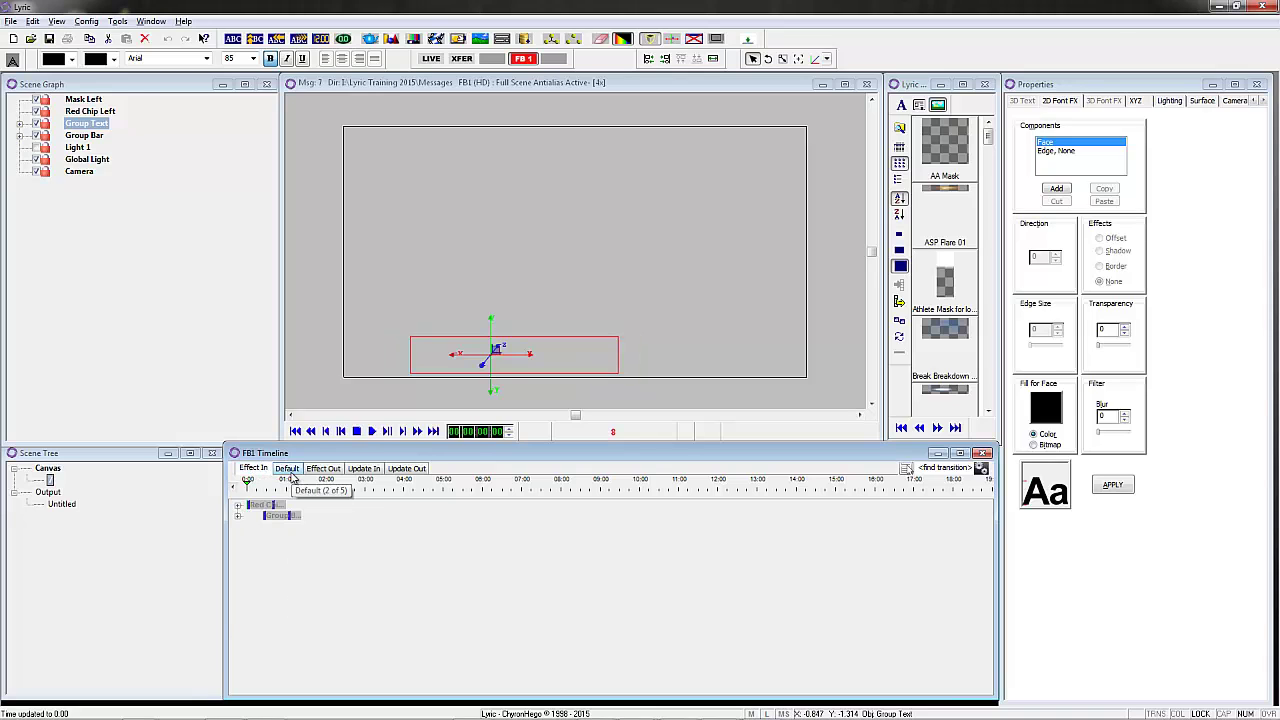
{"action": "left_click", "coordinate": [249, 470]}
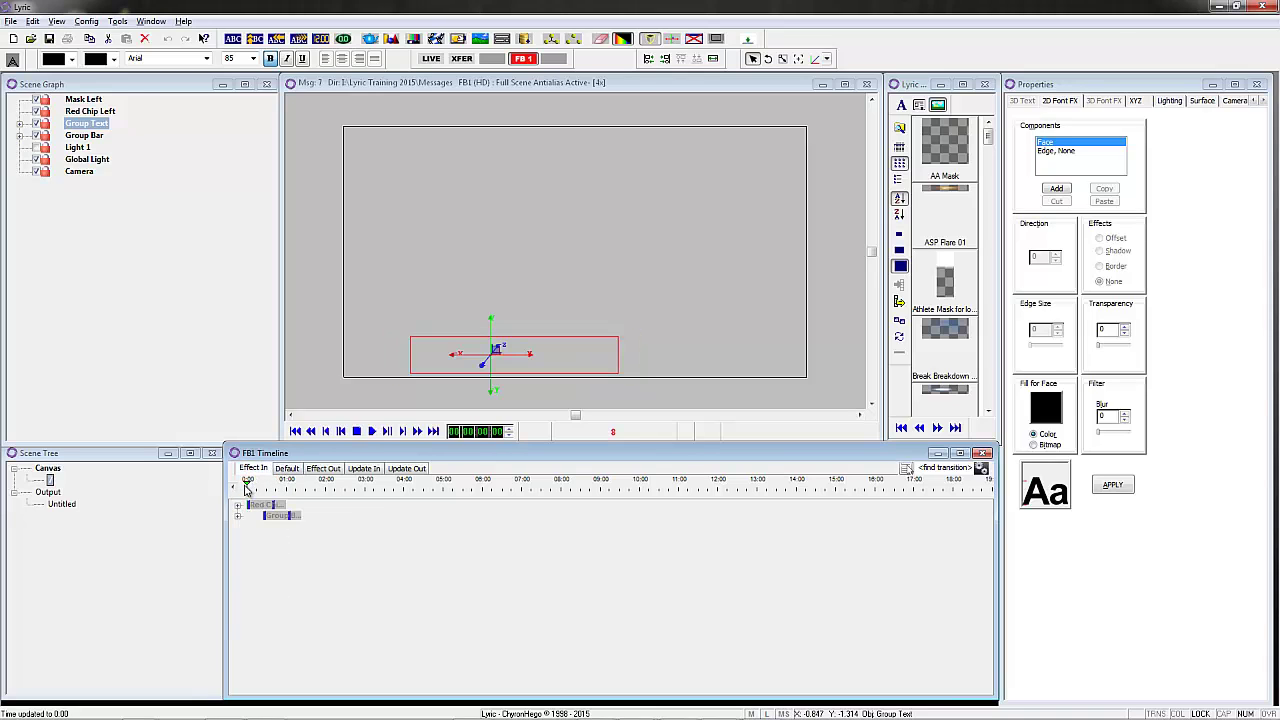
{"action": "mouse_move", "coordinate": [248, 484]}
{"action": "left_mouse_down"}
{"action": "mouse_move", "coordinate": [320, 488]}
{"action": "mouse_move", "coordinate": [238, 486]}
{"action": "left_mouse_up"}
{"action": "left_click", "coordinate": [291, 471]}
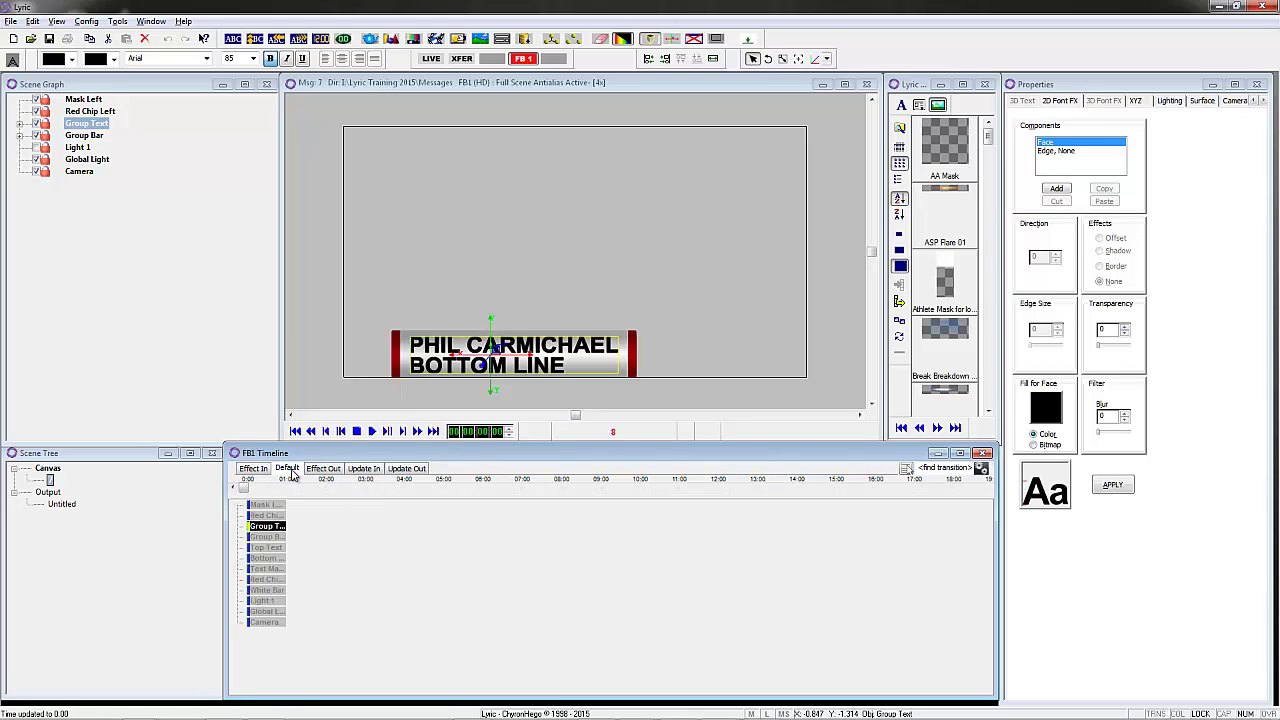
Turn on Lock Hierarchy in the Auto Follow settings of White Bar, Red Chip Right and Text Mask inside Group Bar.
{"action": "left_click", "coordinate": [85, 135]}
{"action": "left_click", "coordinate": [19, 135]}
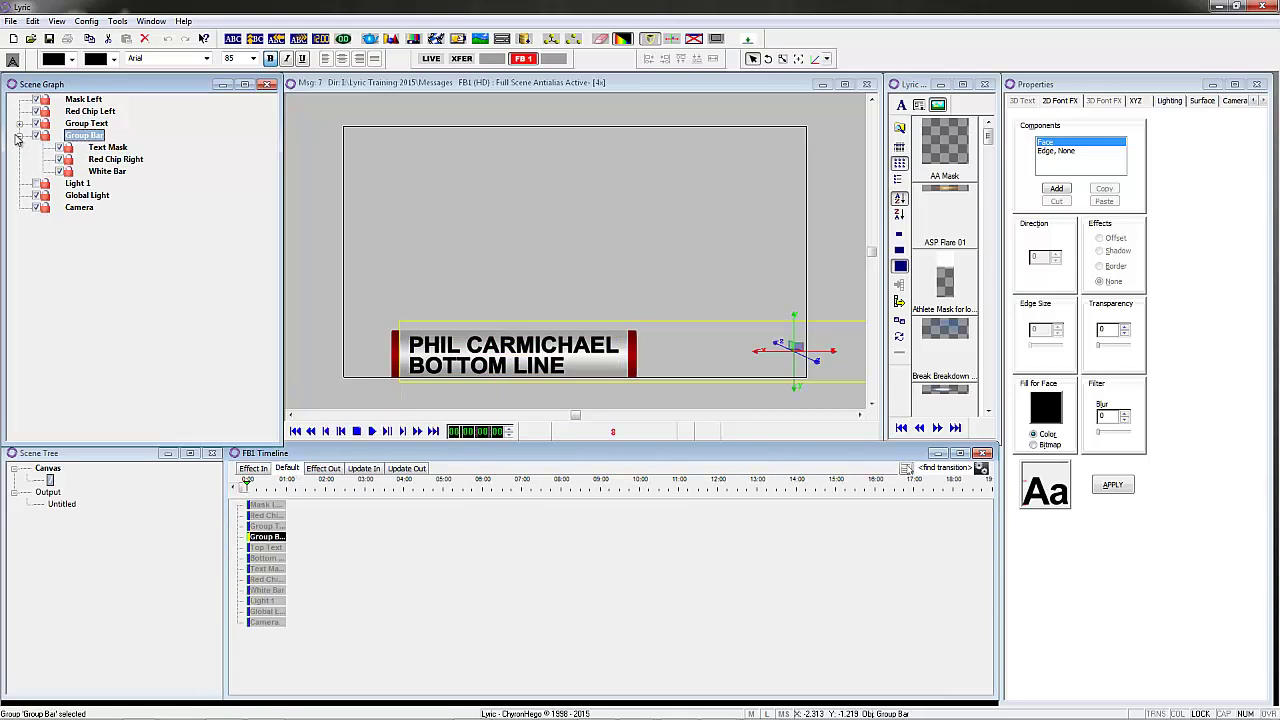
{"action": "right_click", "coordinate": [107, 172]}
{"action": "left_click", "coordinate": [145, 441]}
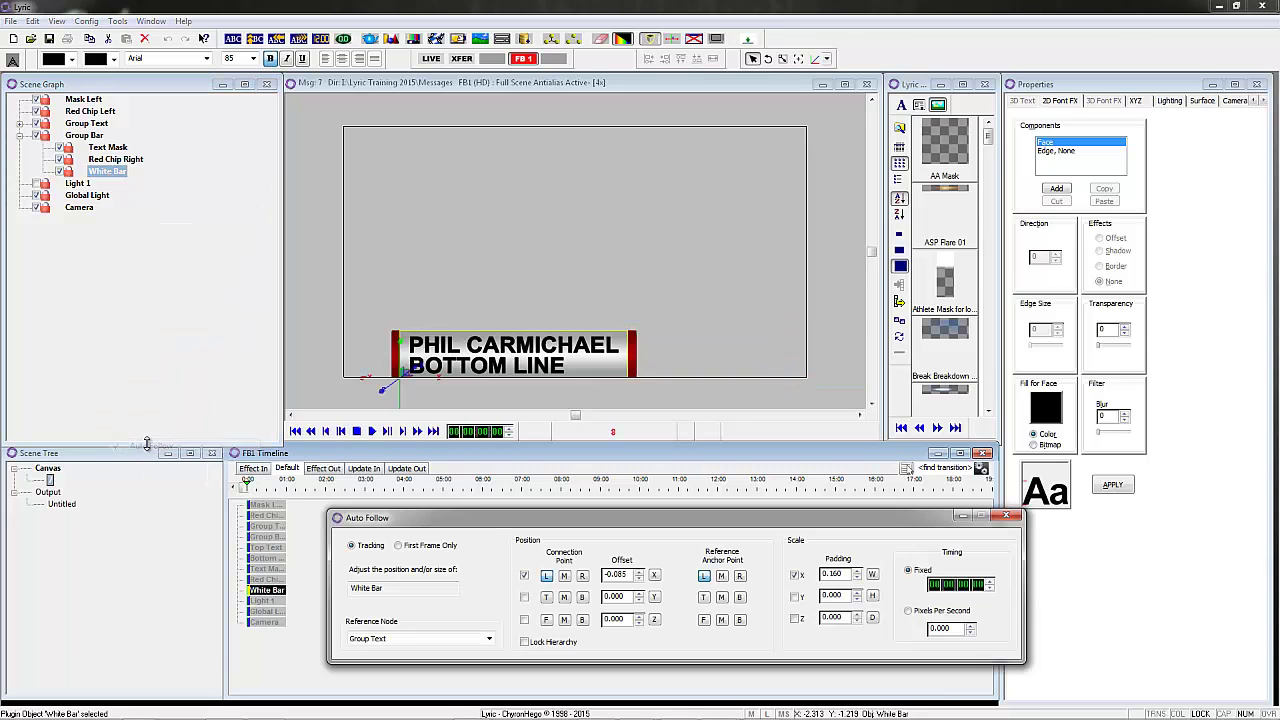
{"action": "left_click", "coordinate": [524, 641]}
{"action": "left_click", "coordinate": [110, 160]}
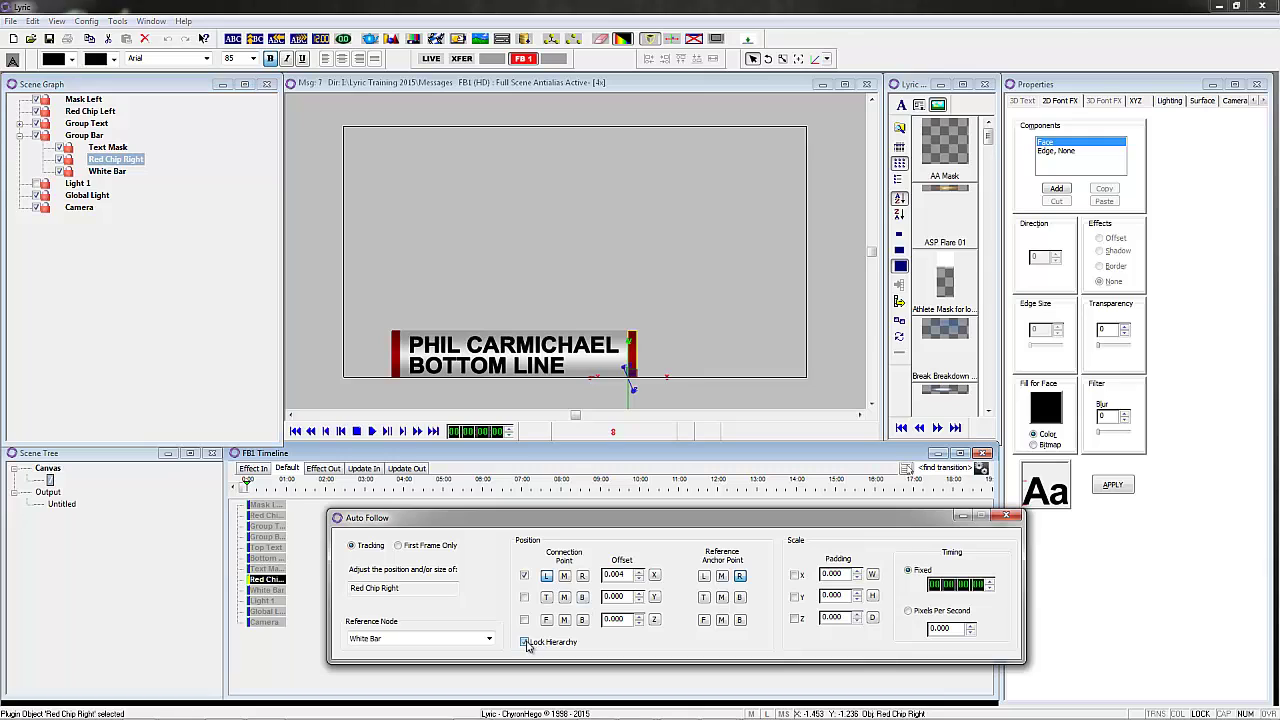
{"action": "left_click", "coordinate": [107, 148]}
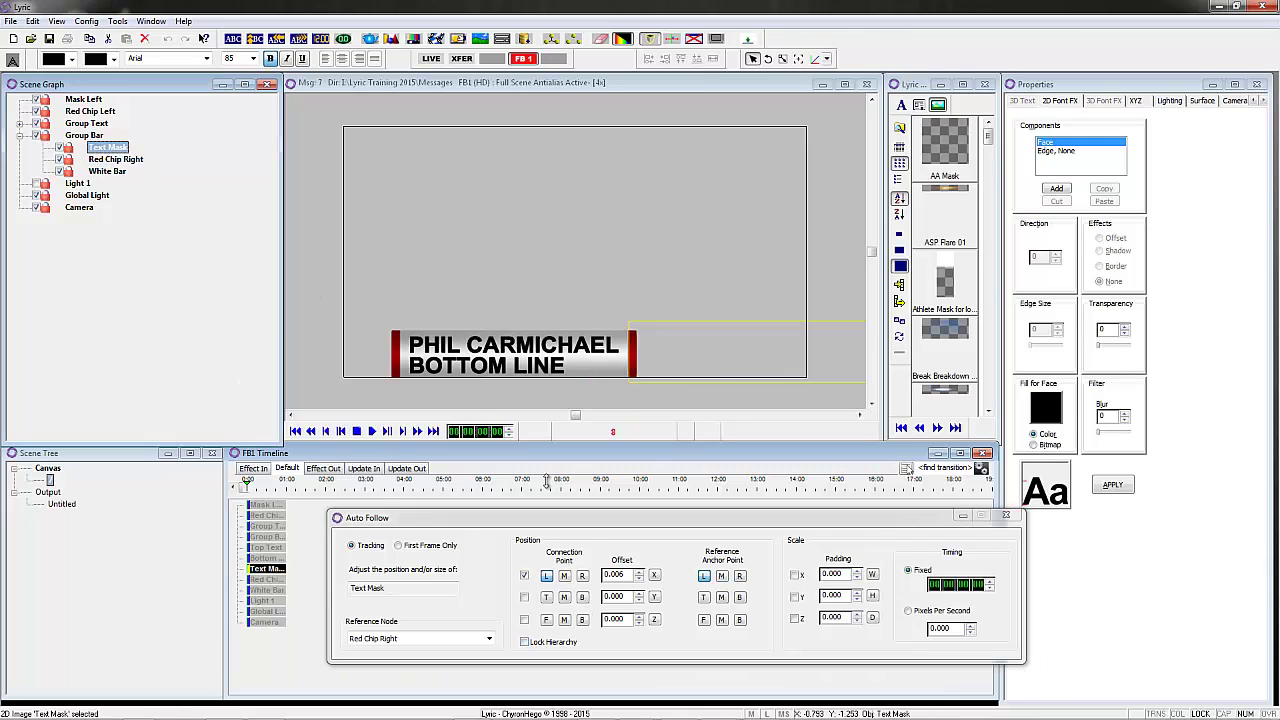
{"action": "left_click", "coordinate": [525, 642]}
{"action": "left_click", "coordinate": [22, 136]}
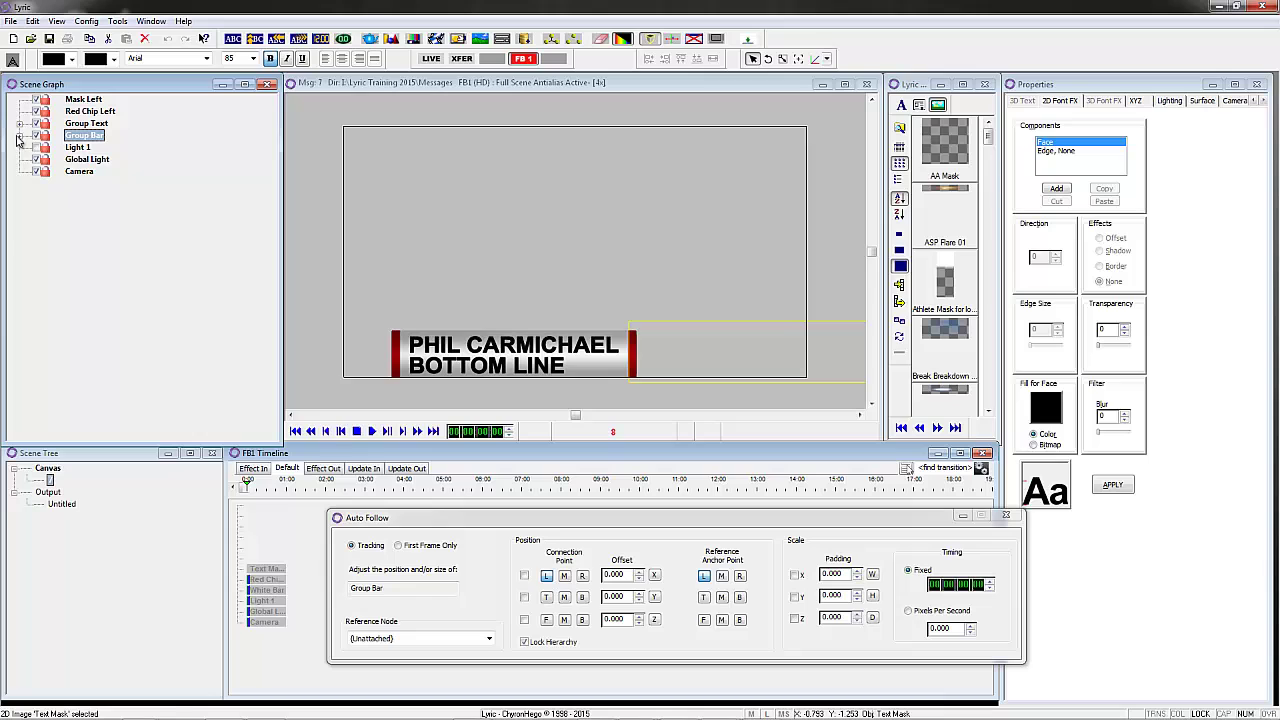
Scrub the Effect In transition back to about 0:09 and inspect White Bar's Auto Follow settings.
{"action": "left_click", "coordinate": [261, 474]}
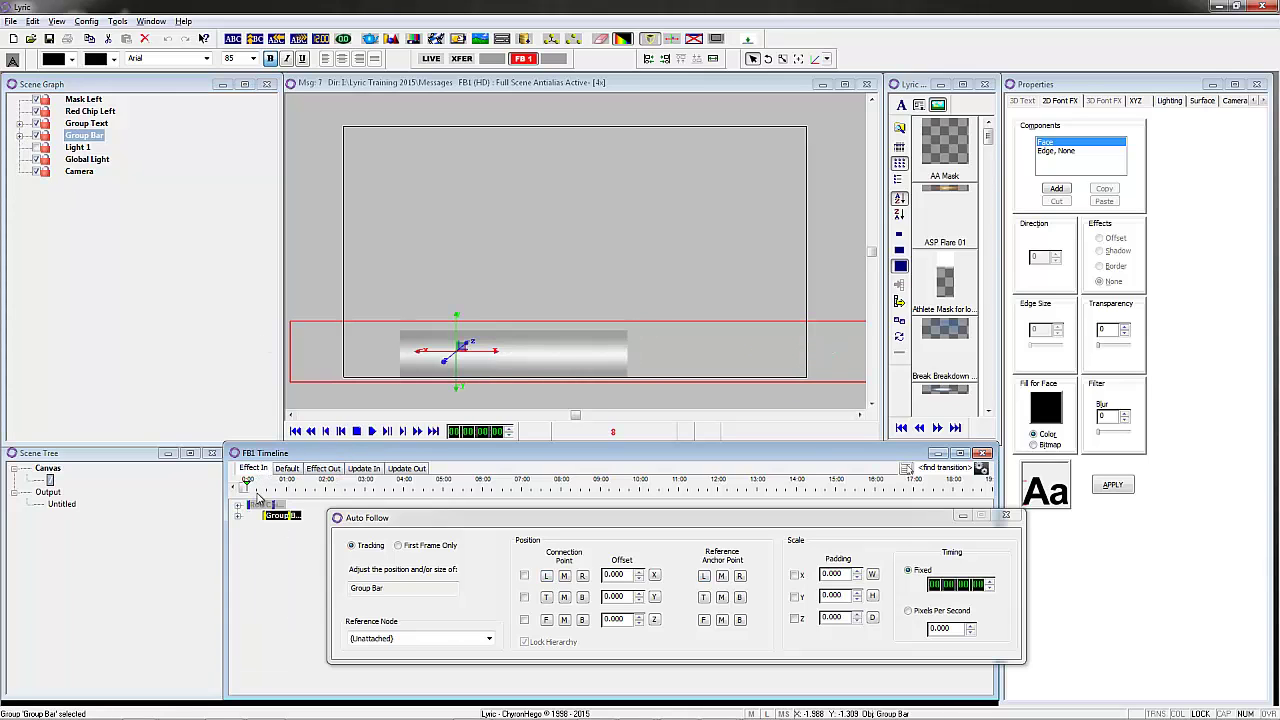
{"action": "left_click", "coordinate": [287, 485]}
{"action": "left_click_drag", "start_coordinate": [287, 487], "coordinate": [259, 488]}
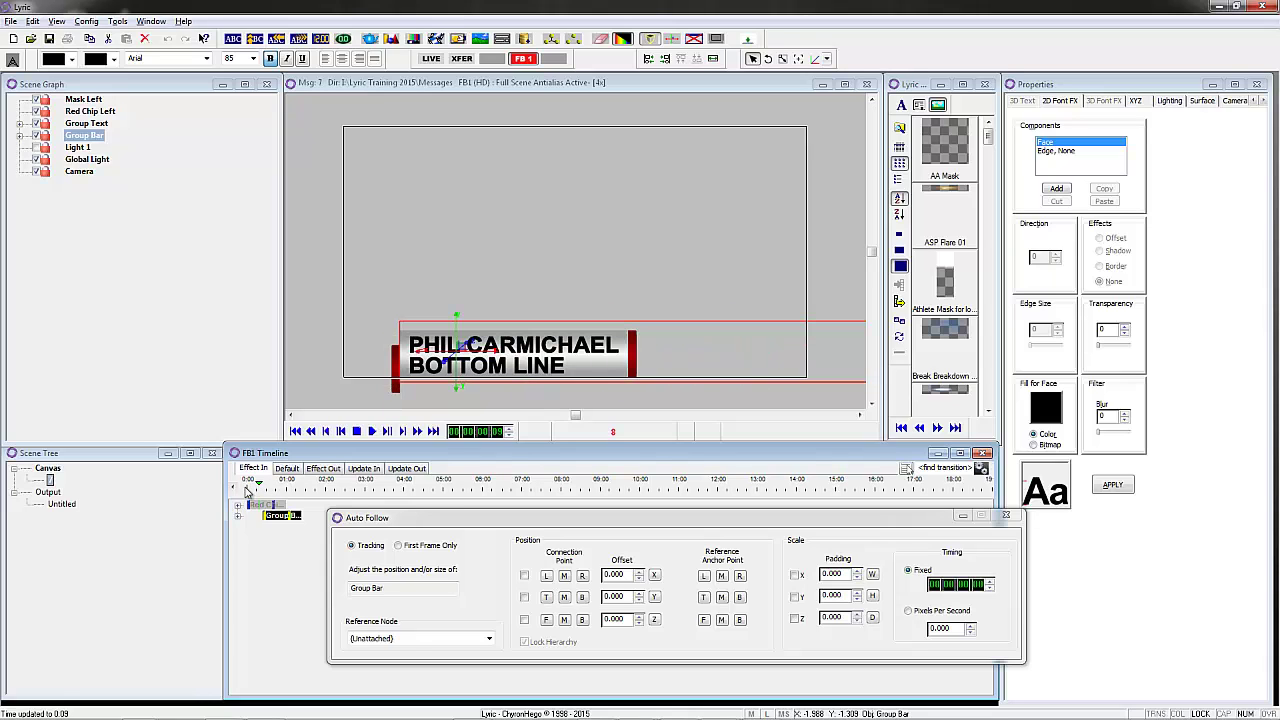
{"action": "left_click", "coordinate": [20, 135]}
{"action": "left_click", "coordinate": [107, 171]}
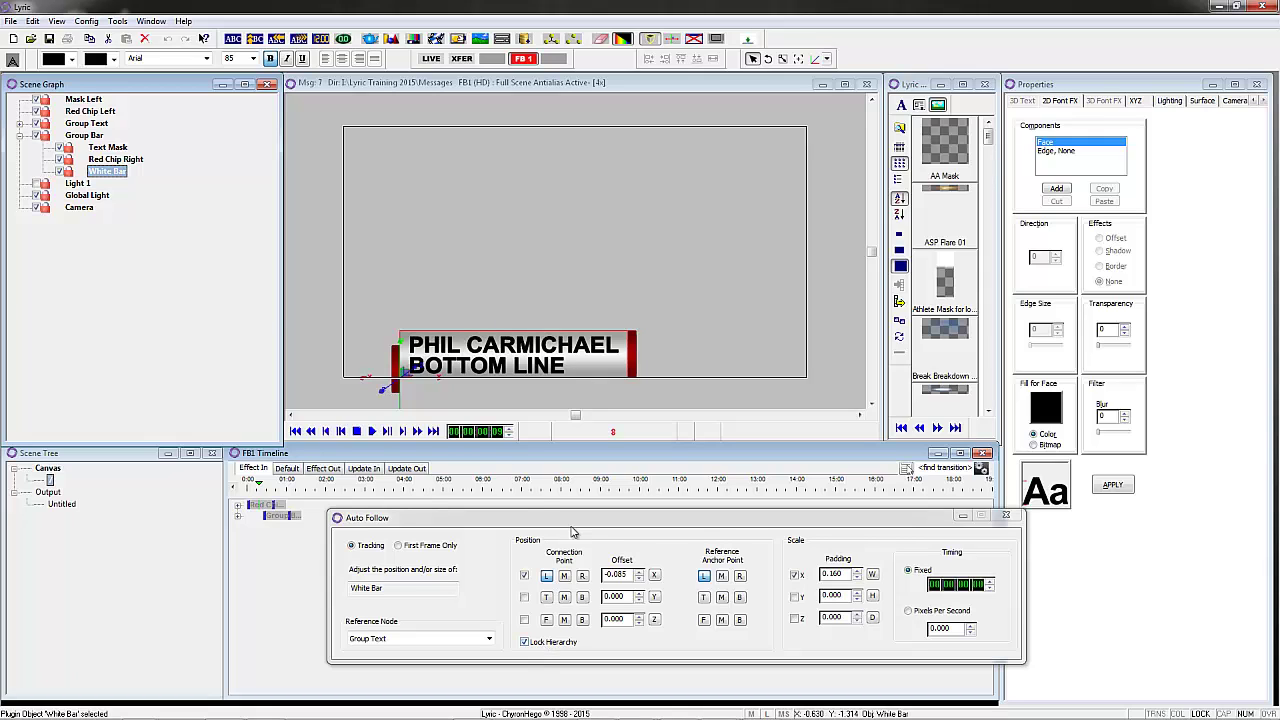
Reload message 7 and review the Auto Follow settings of White Bar, Red Chip Right and Text Mask.
{"action": "left_click", "coordinate": [340, 88]}
{"action": "key", "text": "Return"}
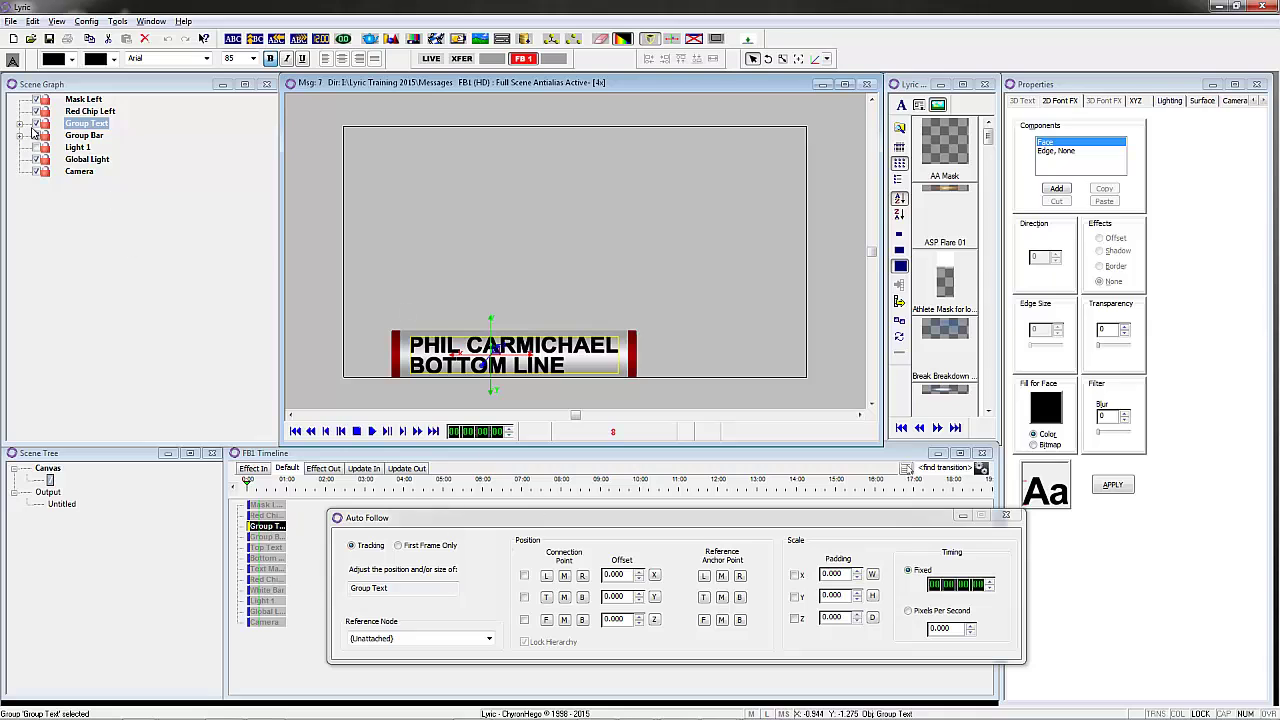
{"action": "left_click", "coordinate": [22, 136]}
{"action": "left_click", "coordinate": [106, 171]}
{"action": "left_click", "coordinate": [115, 159]}
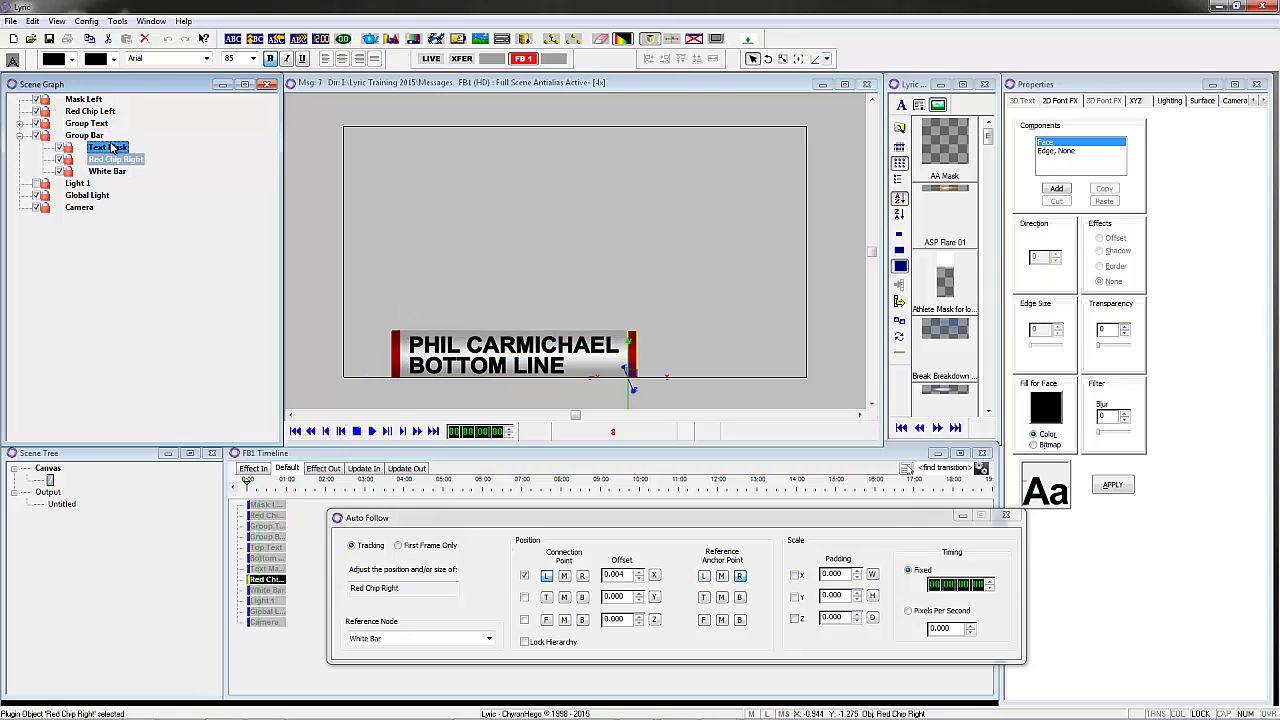
{"action": "left_click", "coordinate": [107, 147]}
Review the Effect In, Update Out and Update In transitions of message 7, then return to Default.
{"action": "left_click", "coordinate": [254, 470]}
{"action": "mouse_move", "coordinate": [248, 486]}
{"action": "left_mouse_down"}
{"action": "mouse_move", "coordinate": [290, 490]}
{"action": "mouse_move", "coordinate": [244, 489]}
{"action": "left_mouse_up"}
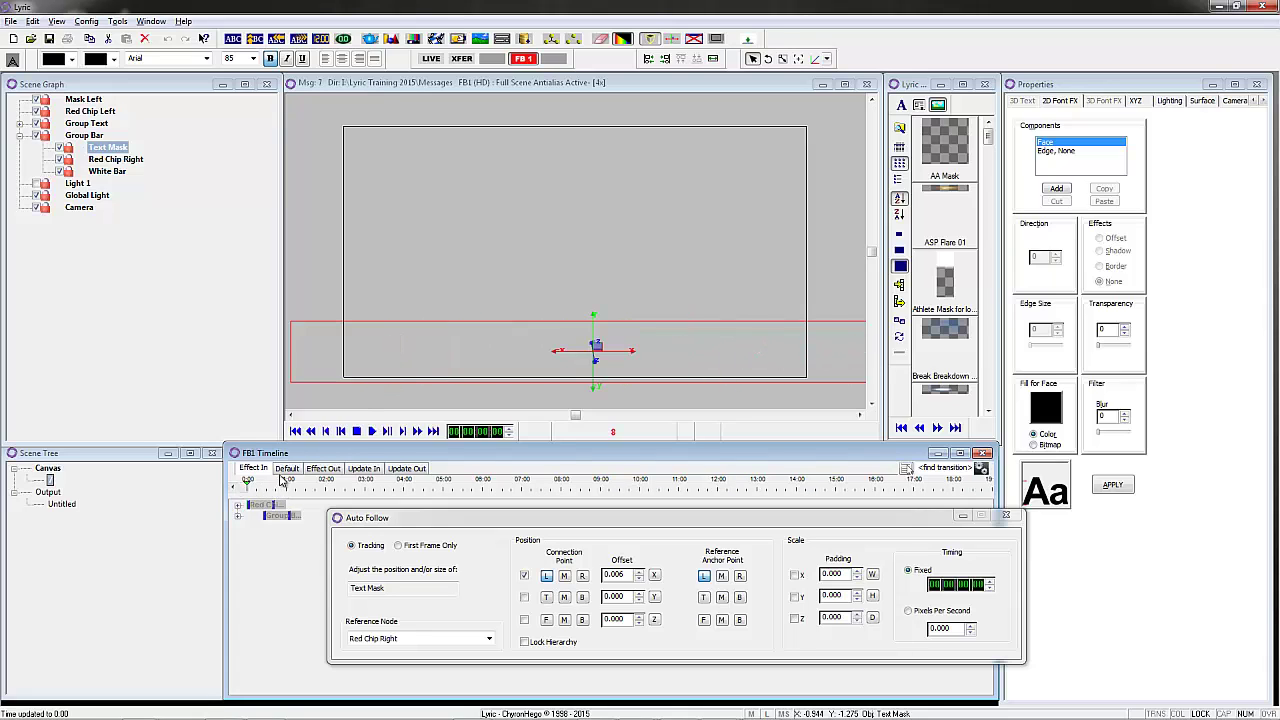
{"action": "left_click", "coordinate": [287, 468]}
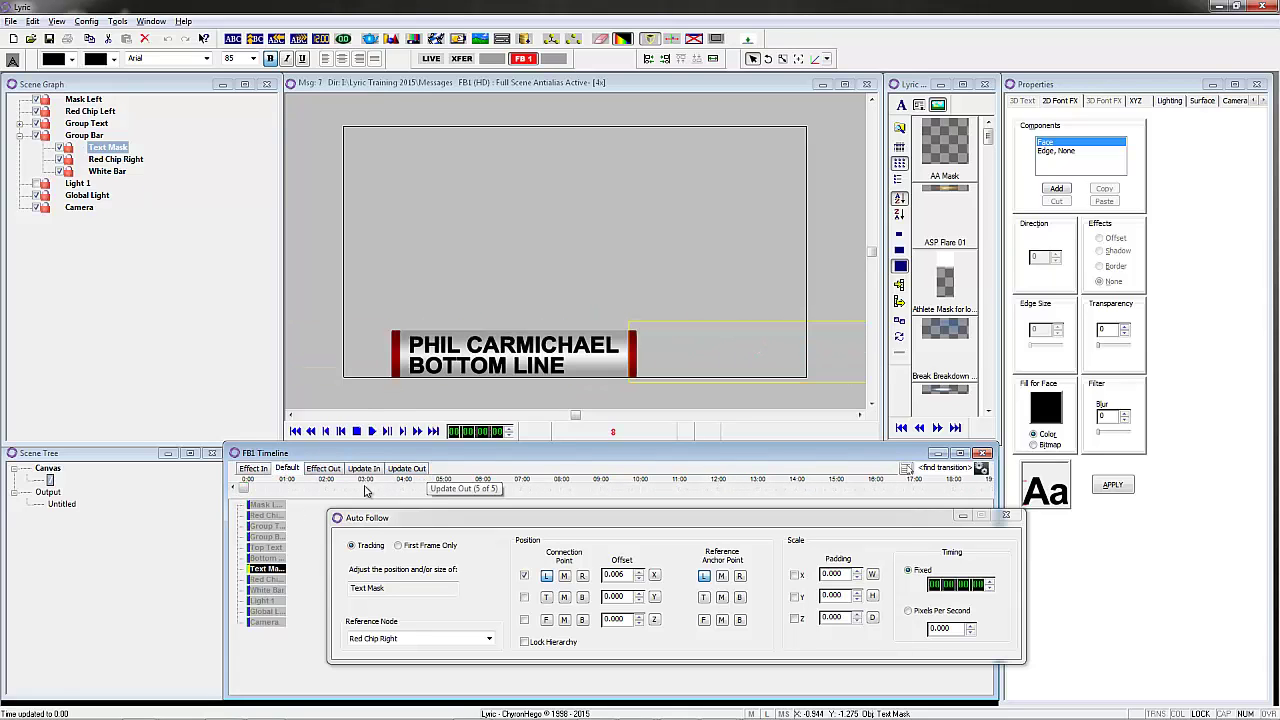
{"action": "left_click", "coordinate": [407, 468]}
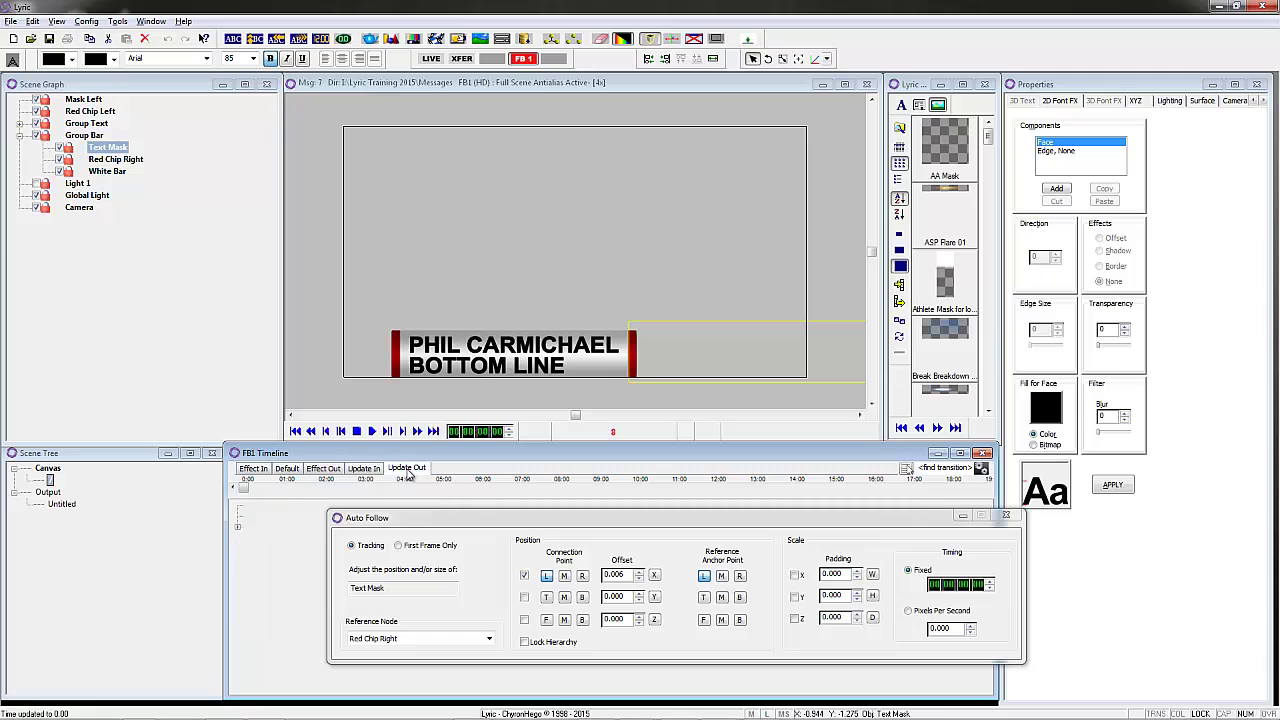
{"action": "mouse_move", "coordinate": [247, 488]}
{"action": "left_mouse_down"}
{"action": "mouse_move", "coordinate": [285, 490]}
{"action": "mouse_move", "coordinate": [268, 490]}
{"action": "left_mouse_up"}
{"action": "left_click", "coordinate": [358, 470]}
{"action": "left_click", "coordinate": [287, 468]}
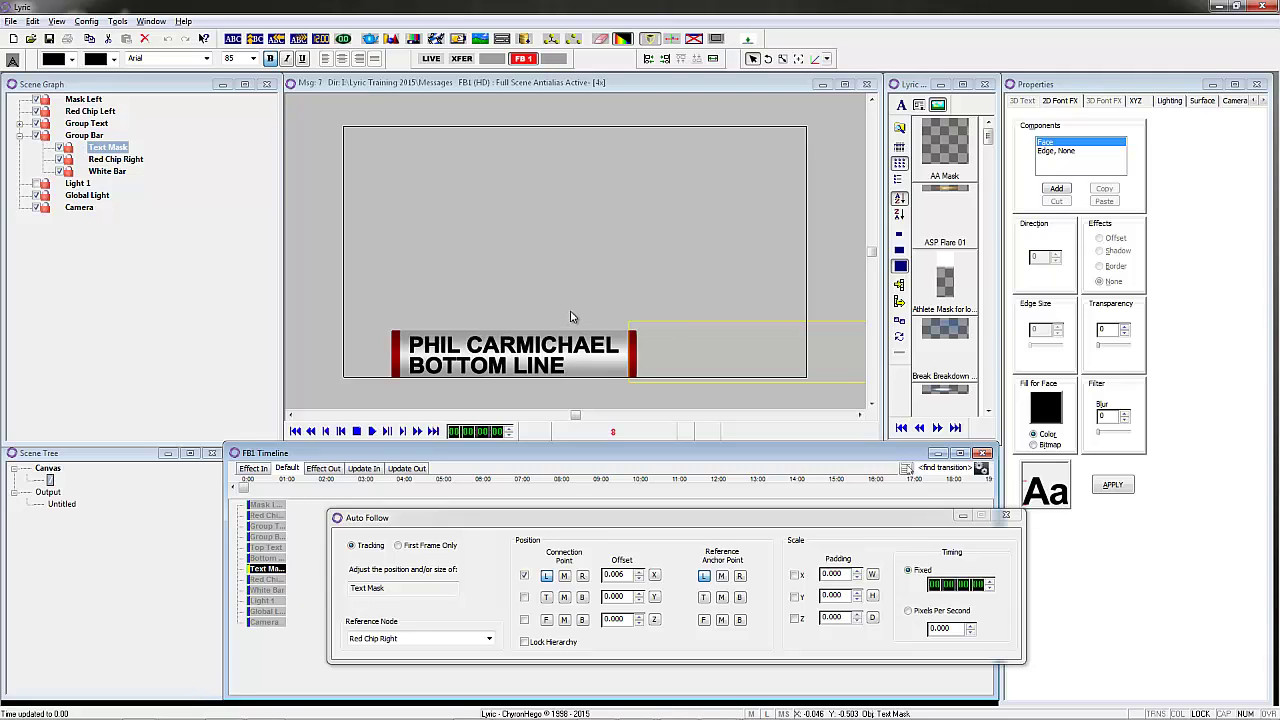
Open message 10, show the Frame Buffer 1 preview window and play the message to it.
{"action": "left_click", "coordinate": [465, 88]}
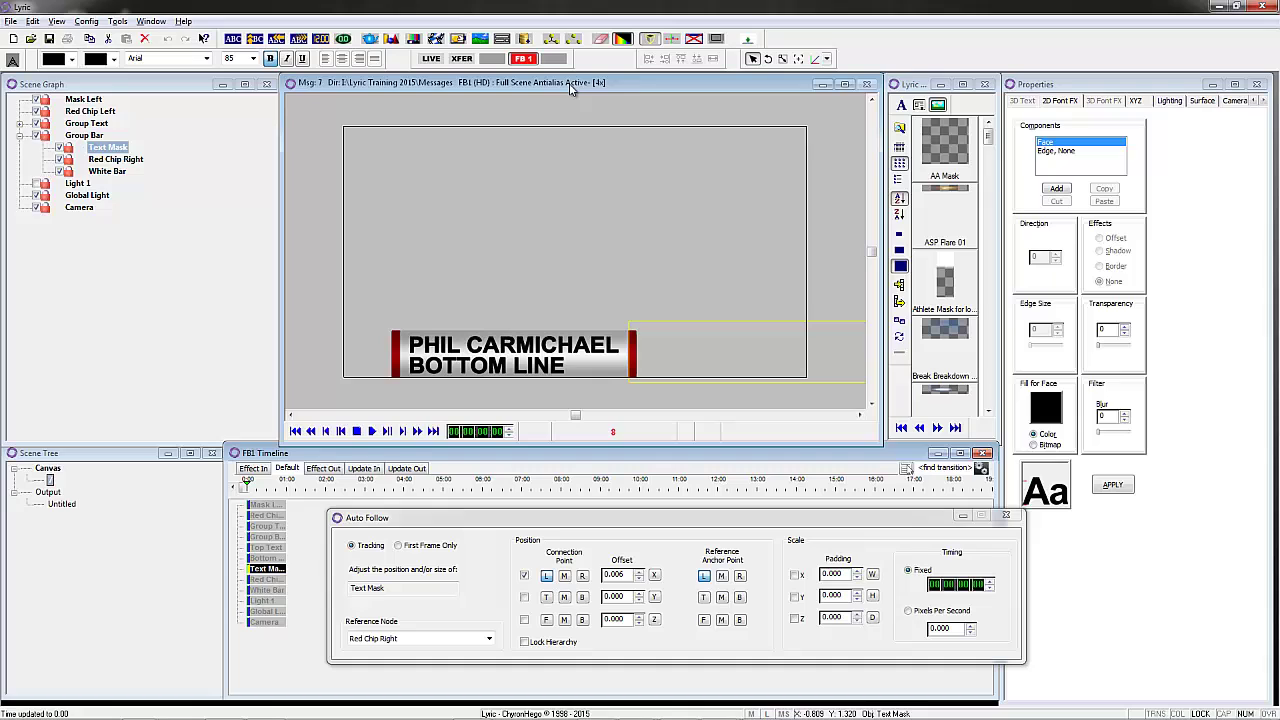
{"action": "key", "text": "Return"}
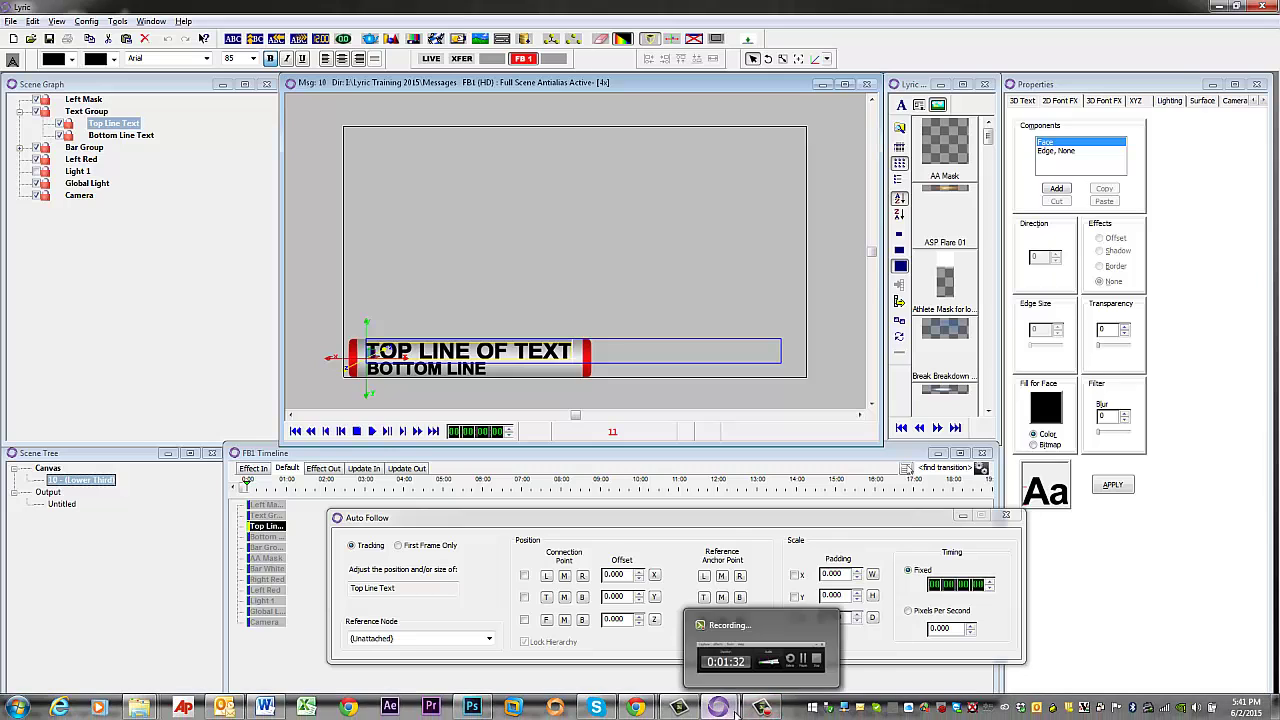
{"action": "left_click", "coordinate": [676, 641]}
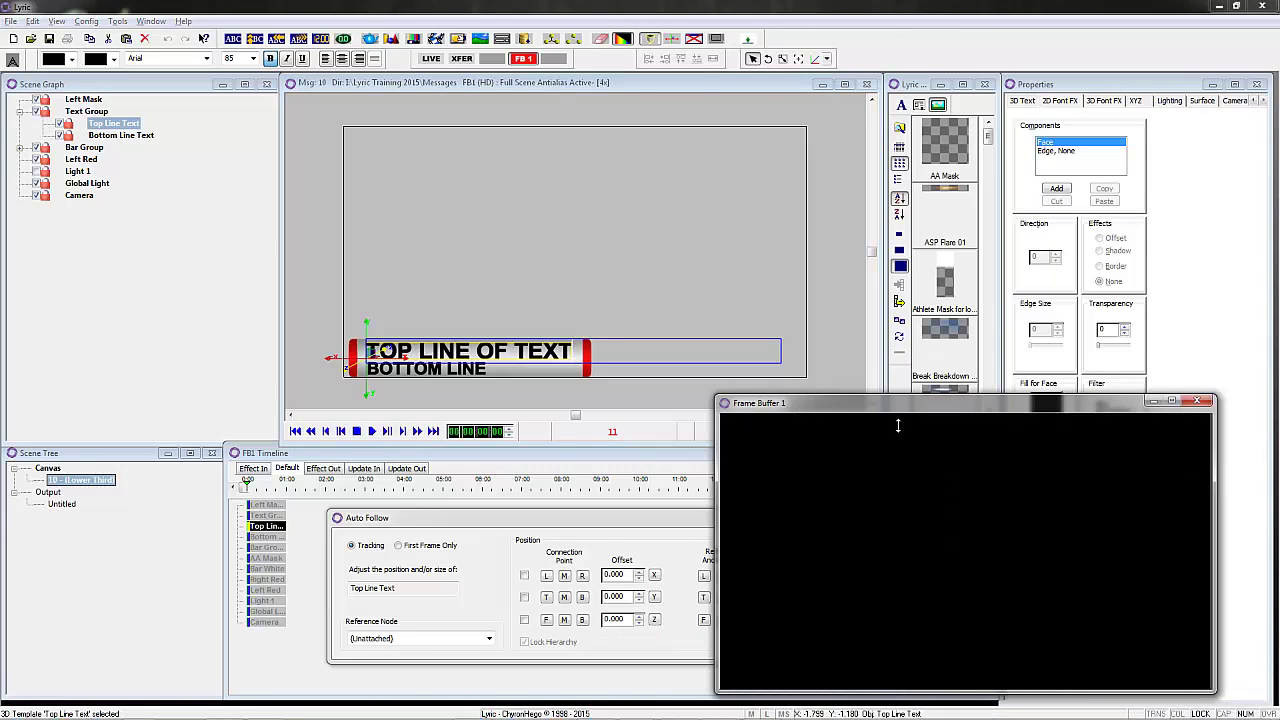
{"action": "left_click_drag", "start_coordinate": [900, 408], "coordinate": [909, 403]}
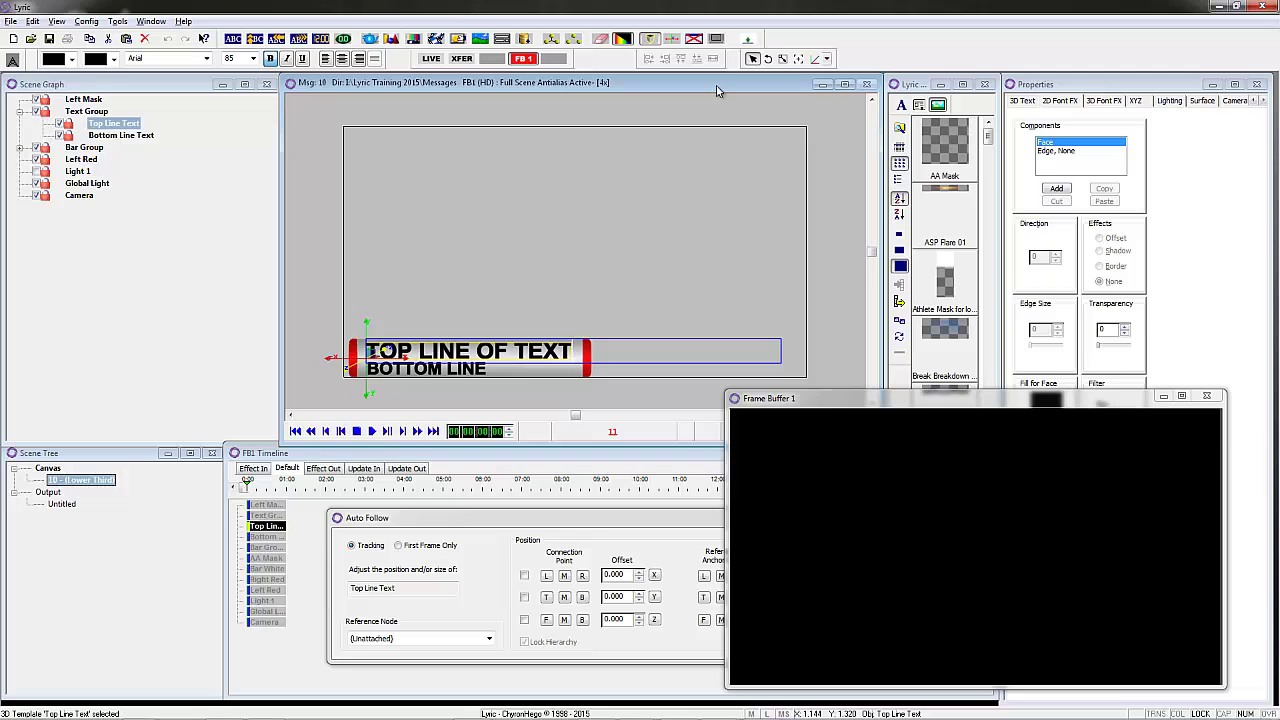
{"action": "key", "text": "F12"}
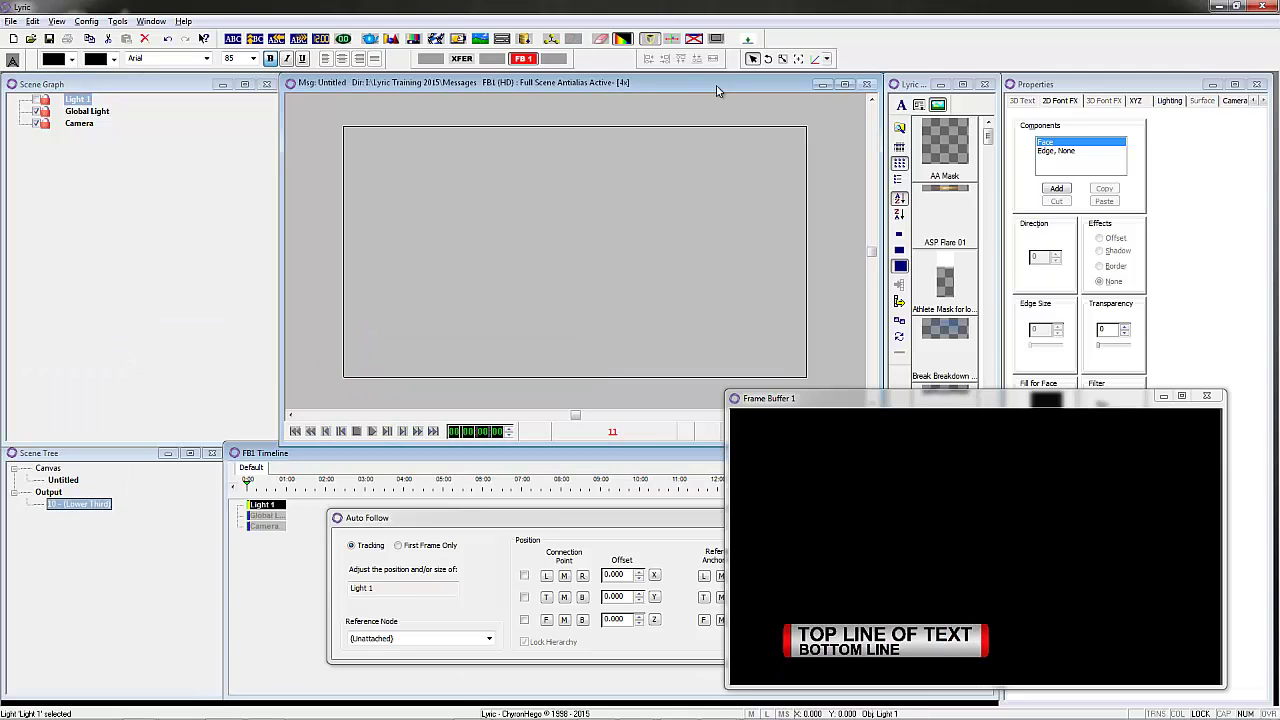
Reload message 10, replace its bottom line with "SDFASDASDASDASDASDASDADADDADA" and play the update to Frame Buffer 1.
{"action": "key", "text": "KP_Add"}
{"action": "key", "text": "Tab"}
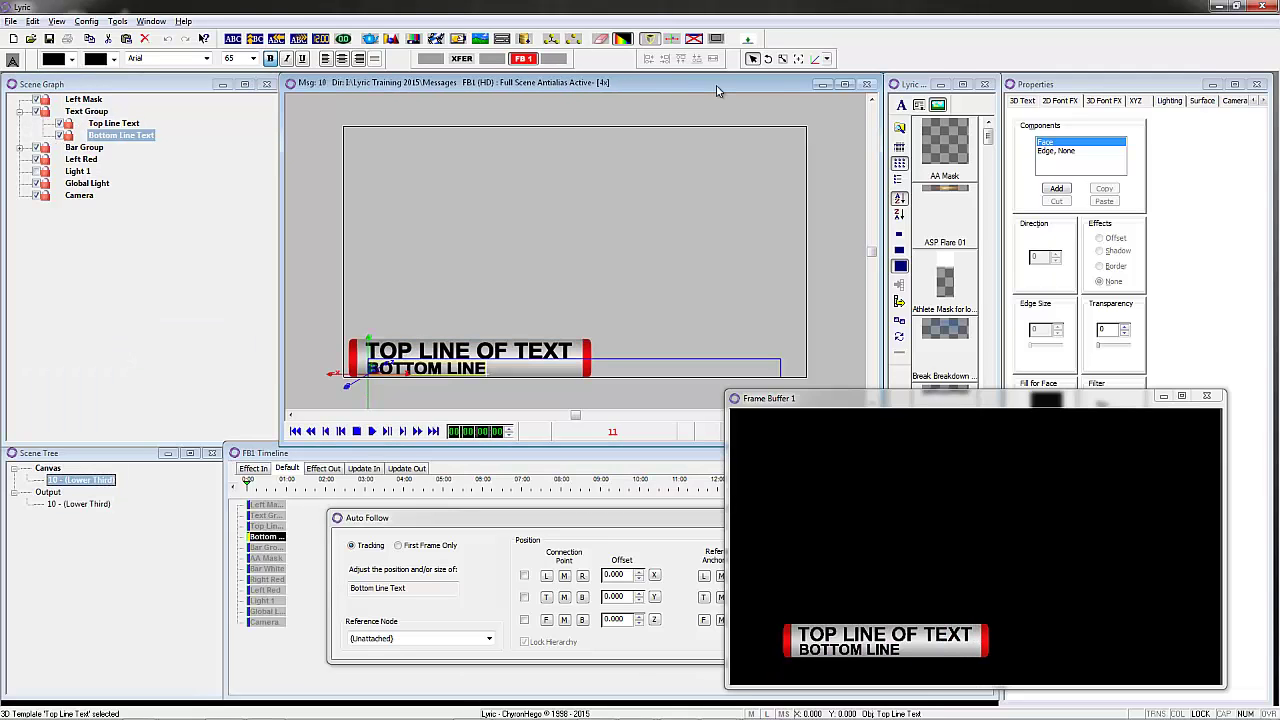
{"action": "type", "text": "SDFASDASDASD"}
{"action": "type", "text": "ASDASDASDADADDADA"}
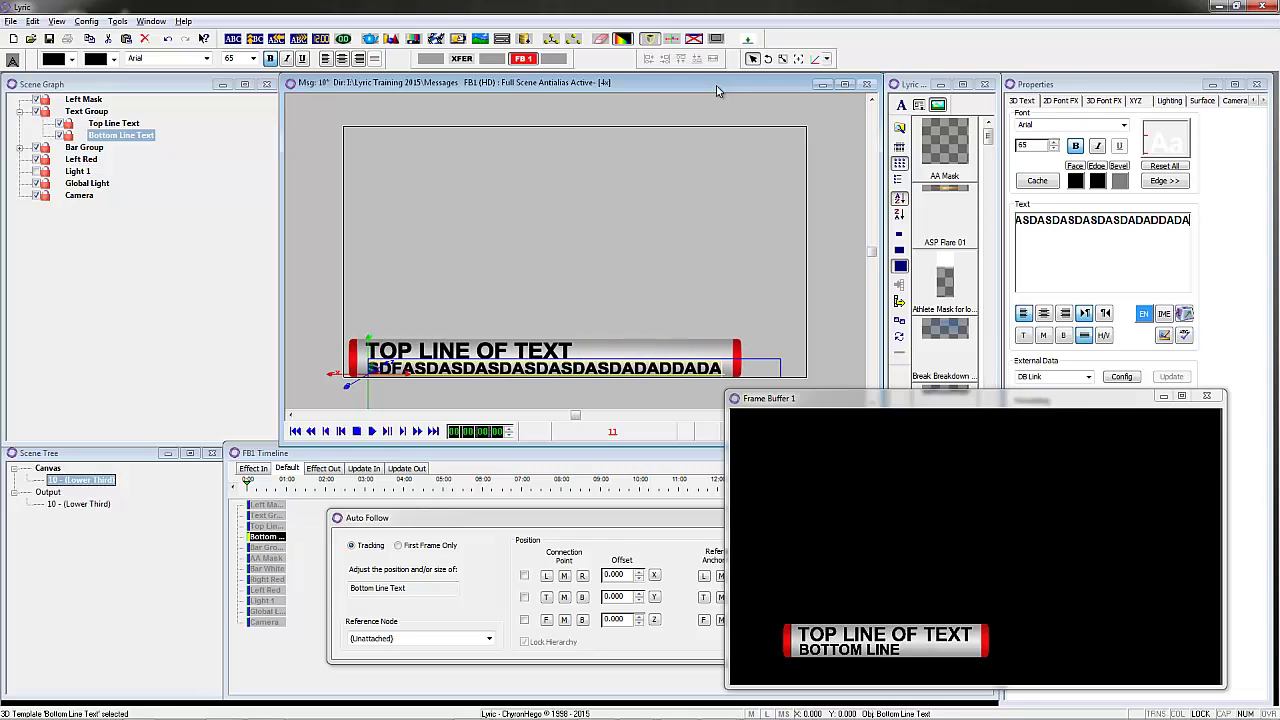
{"action": "key", "text": "KP_Enter"}
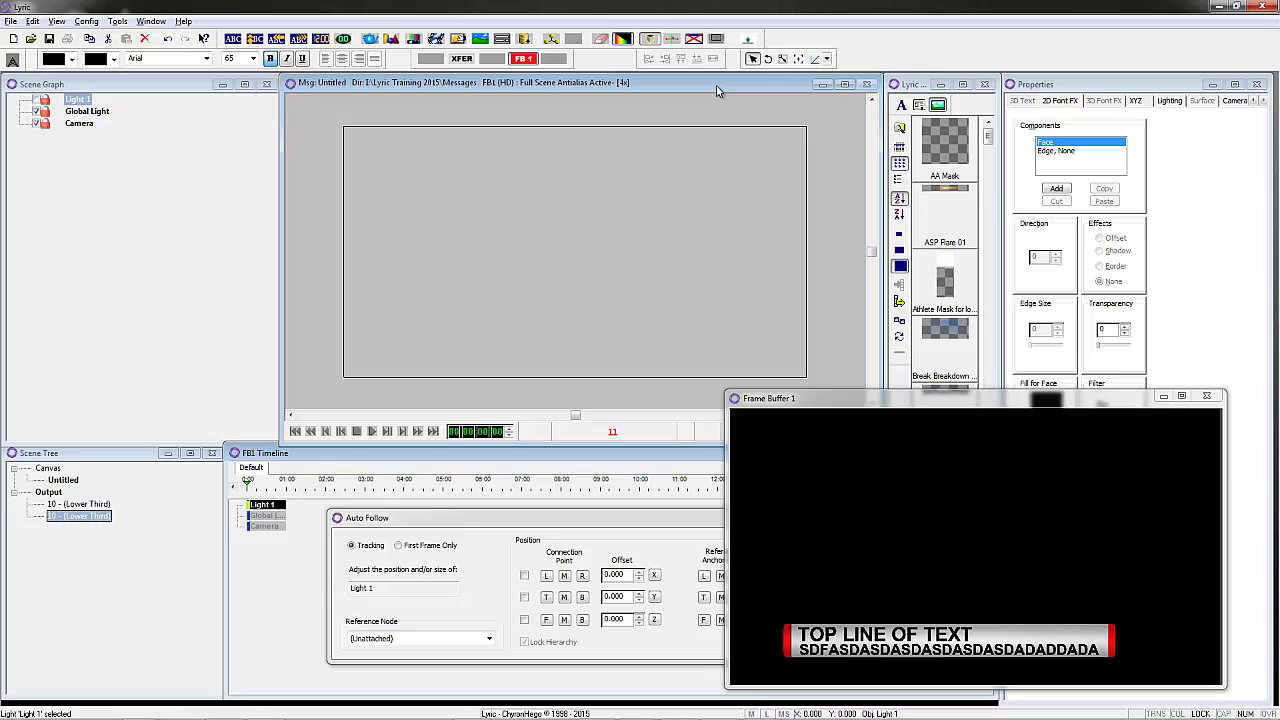
Reload the original message 10 and play it as an update, then clear the output and minimize the Frame Buffer 1 preview.
{"action": "key", "text": "KP_Multiply"}
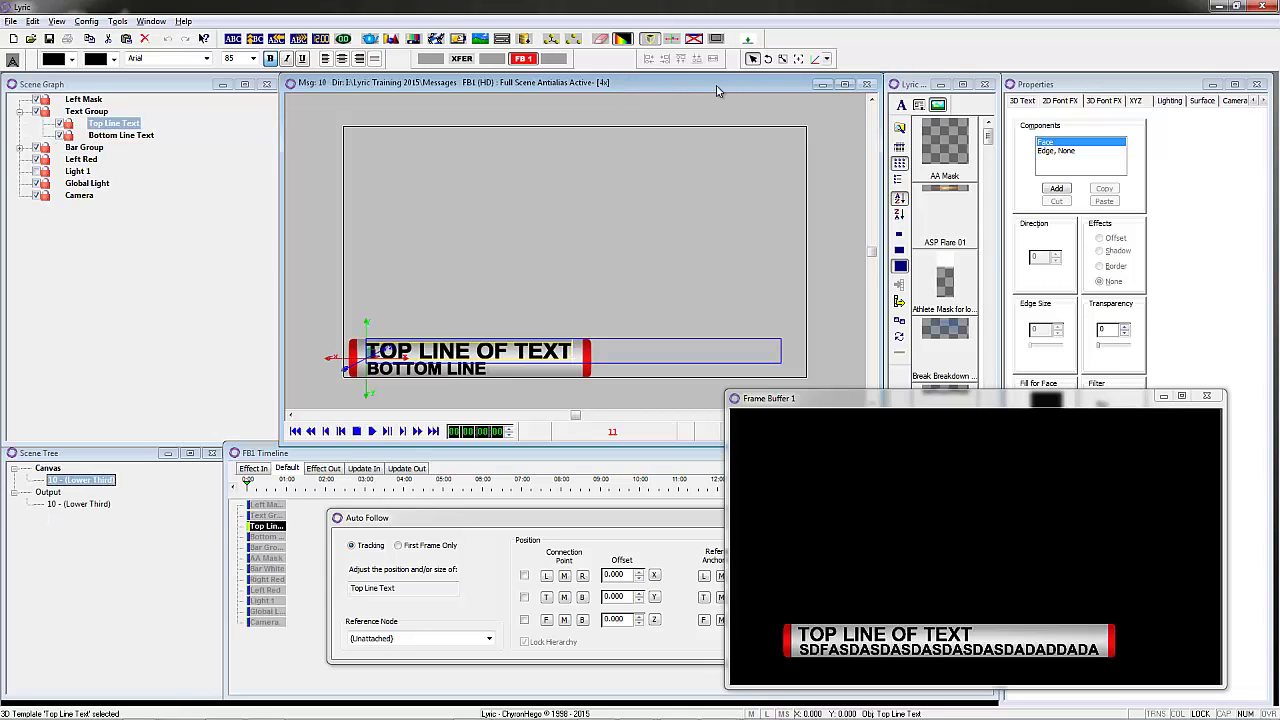
{"action": "key", "text": "KP_Enter"}
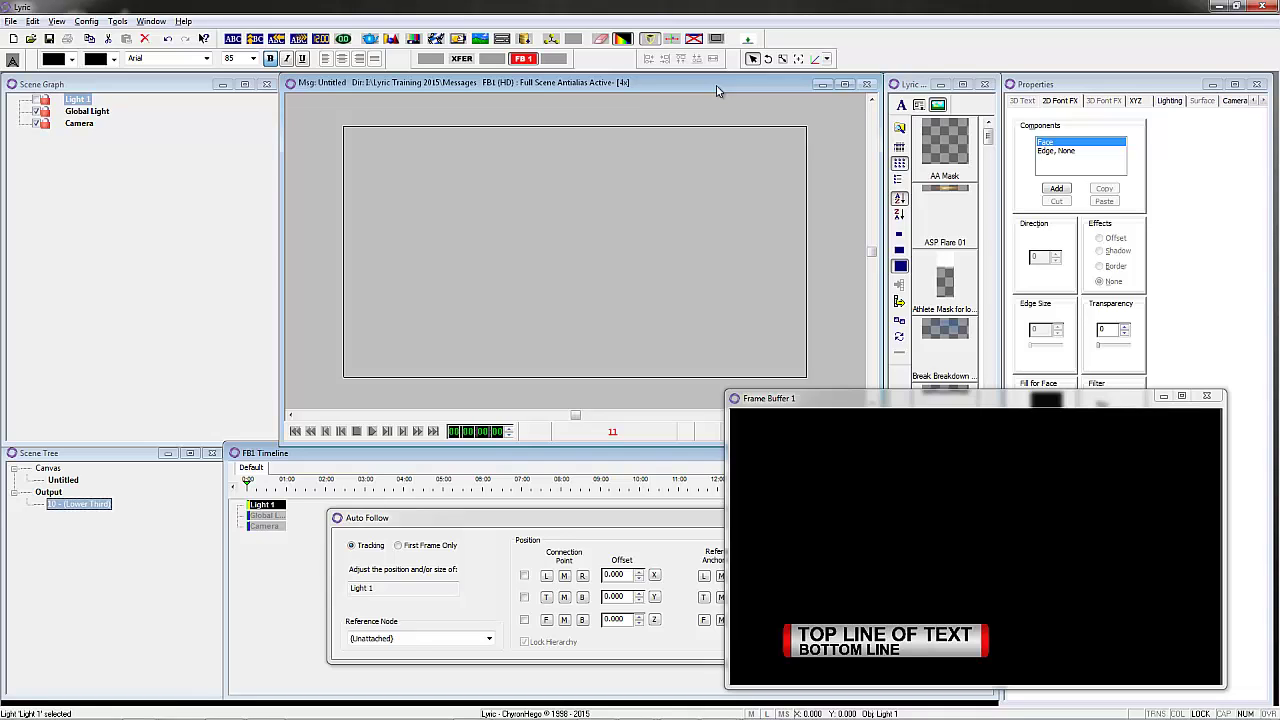
{"action": "key", "text": "Escape"}
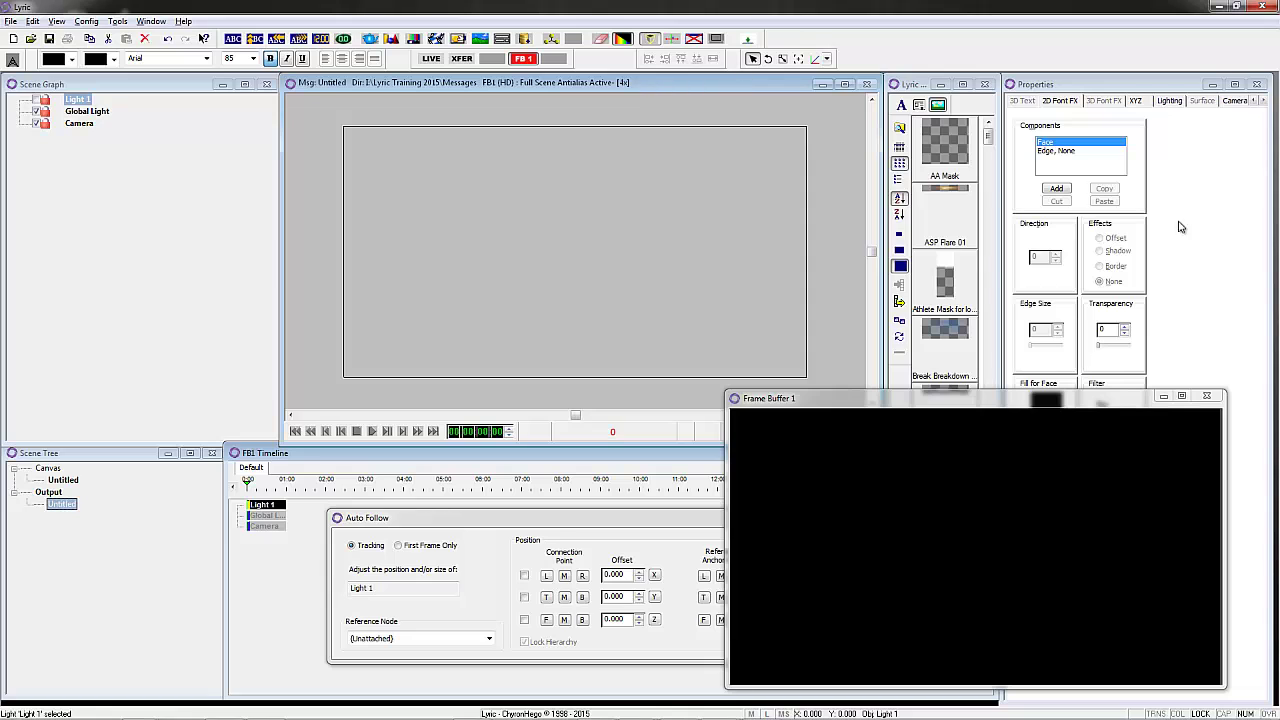
{"action": "left_click", "coordinate": [1163, 396]}
Open message 7 in the canvas, check its Update Out transition and save a copy from Default as message 11.
{"action": "left_click", "coordinate": [721, 272]}
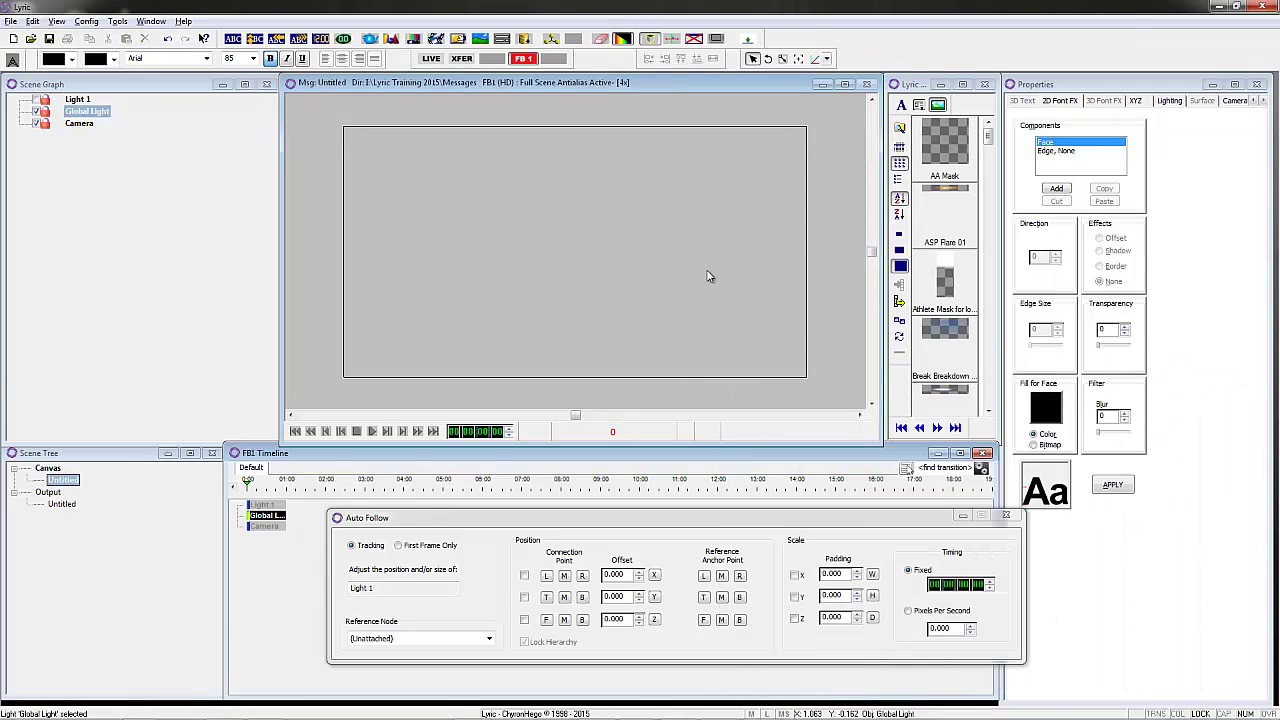
{"action": "type", "text": "7"}
{"action": "key", "text": "KP_Add"}
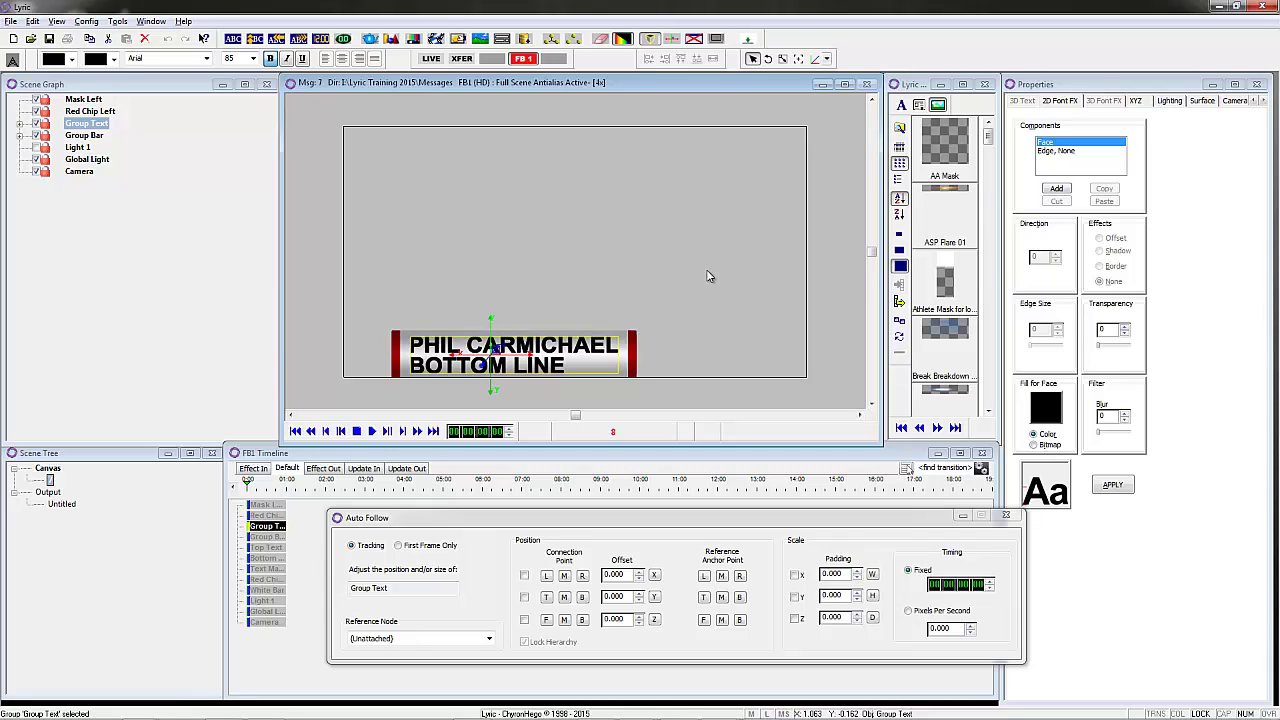
{"action": "left_click", "coordinate": [424, 469]}
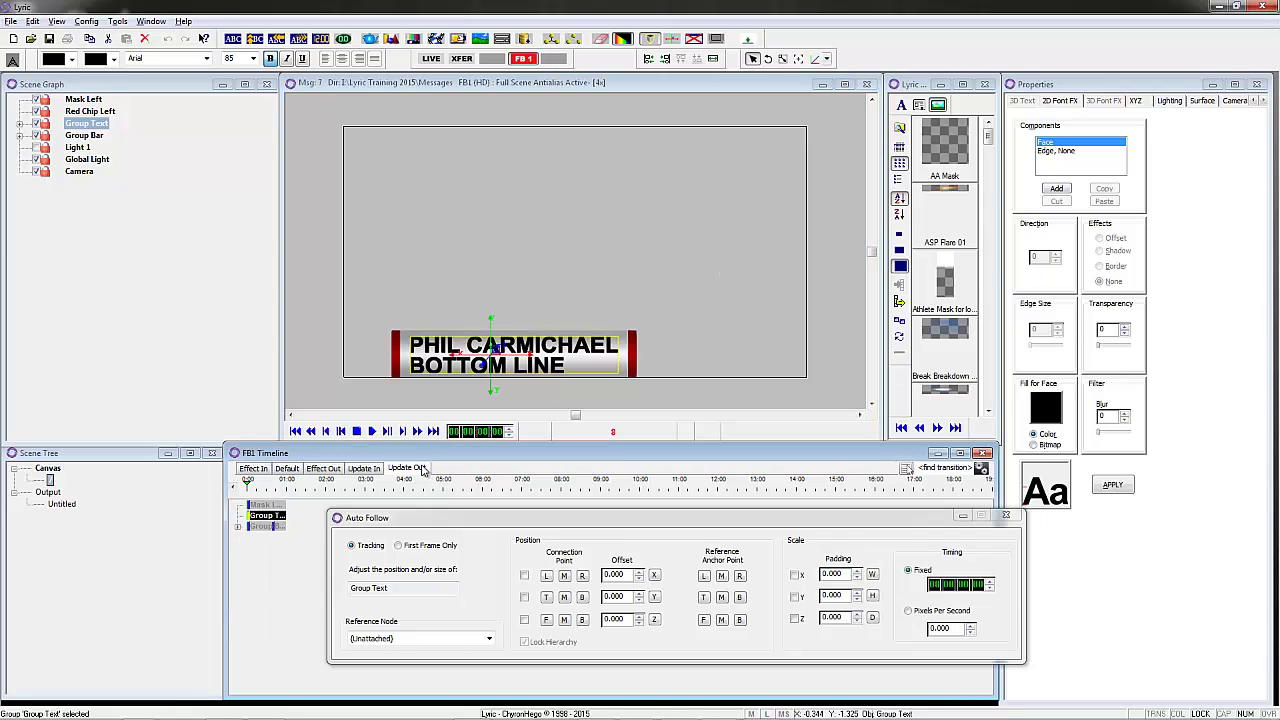
{"action": "left_click", "coordinate": [288, 469]}
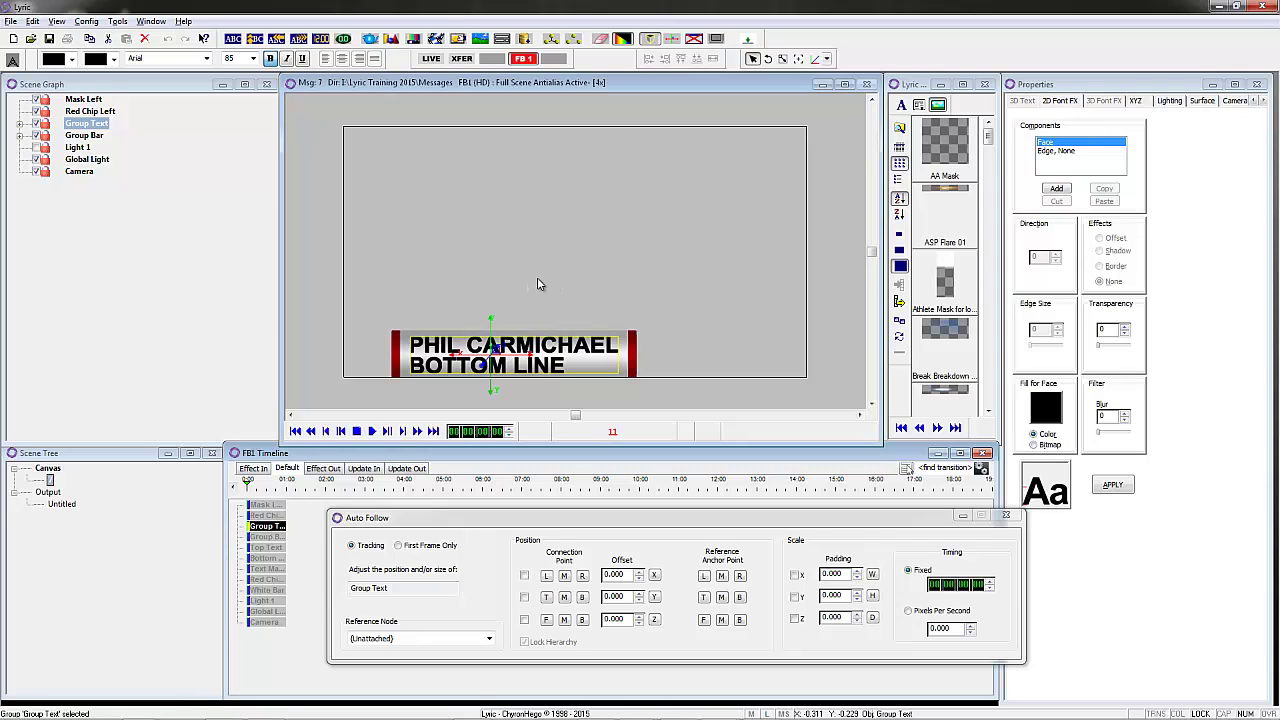
{"action": "key", "text": "ctrl+s"}
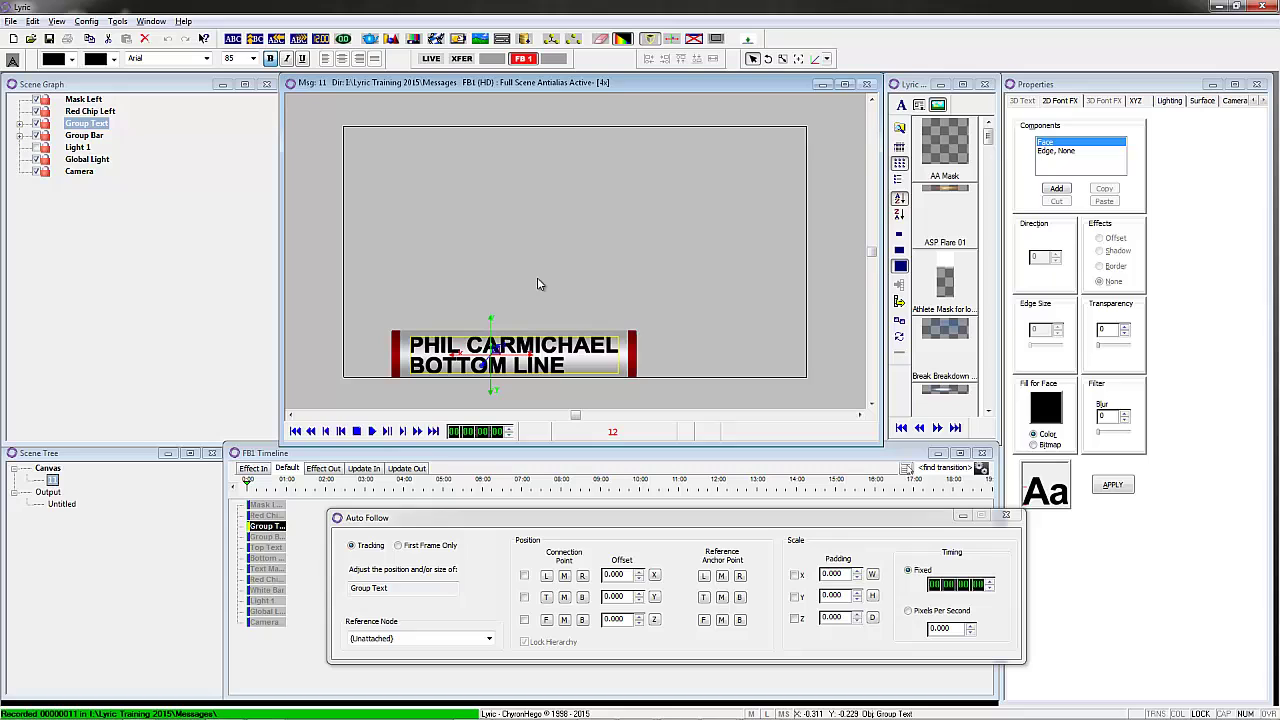
Remove Mask Left, Group Text and Group Bar from the Update Out transition.
{"action": "left_click", "coordinate": [409, 468]}
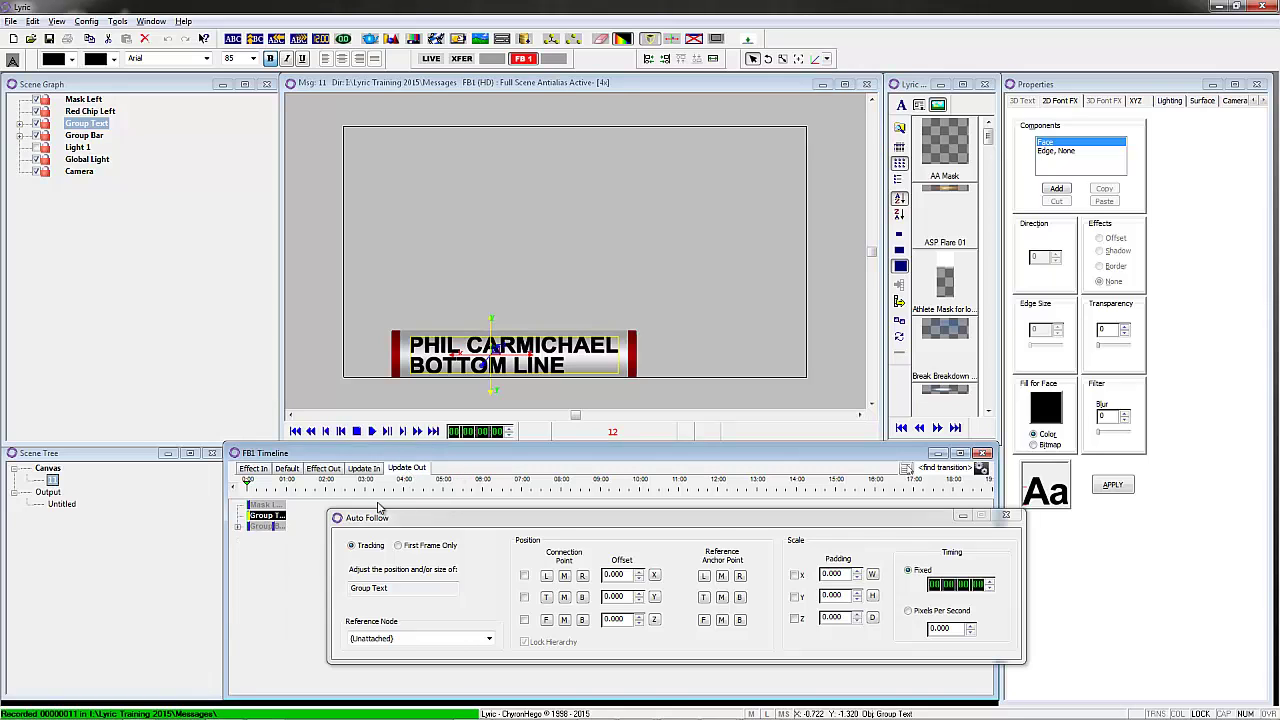
{"action": "left_click", "coordinate": [276, 506]}
{"action": "left_click", "coordinate": [268, 516], "text": "ctrl"}
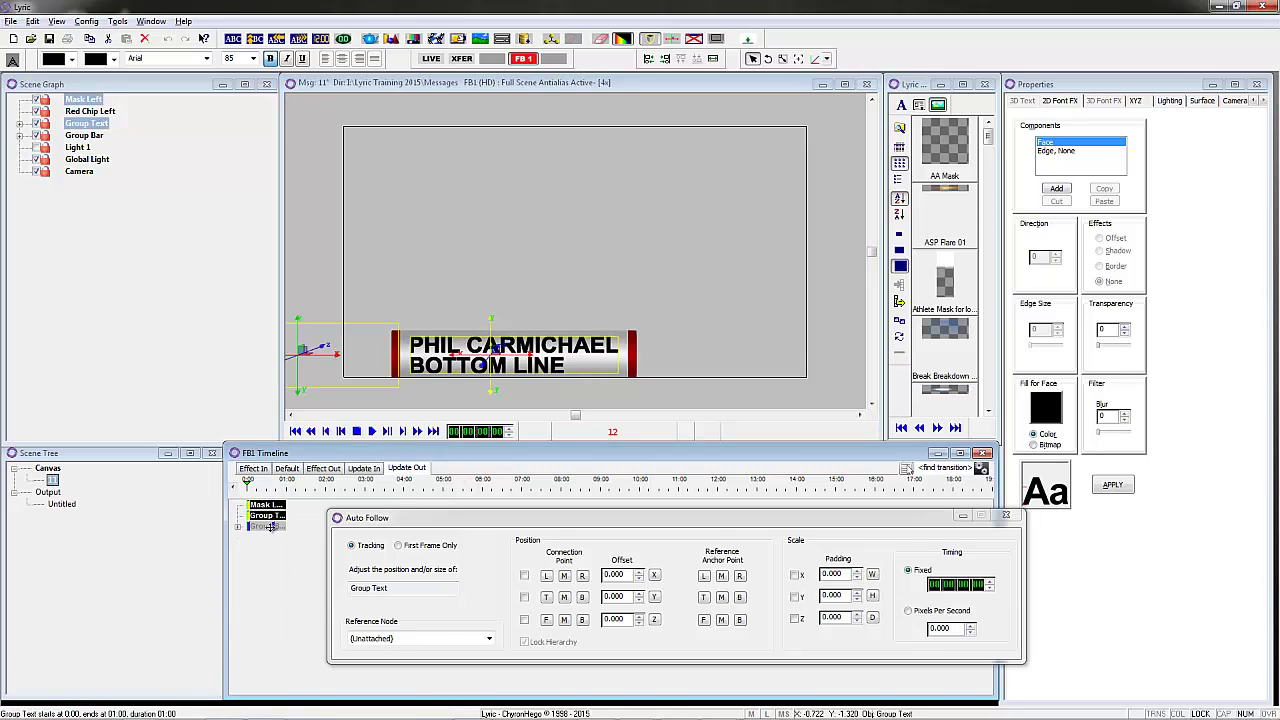
{"action": "left_click", "coordinate": [267, 526], "text": "ctrl"}
{"action": "right_click", "coordinate": [1154, 315]}
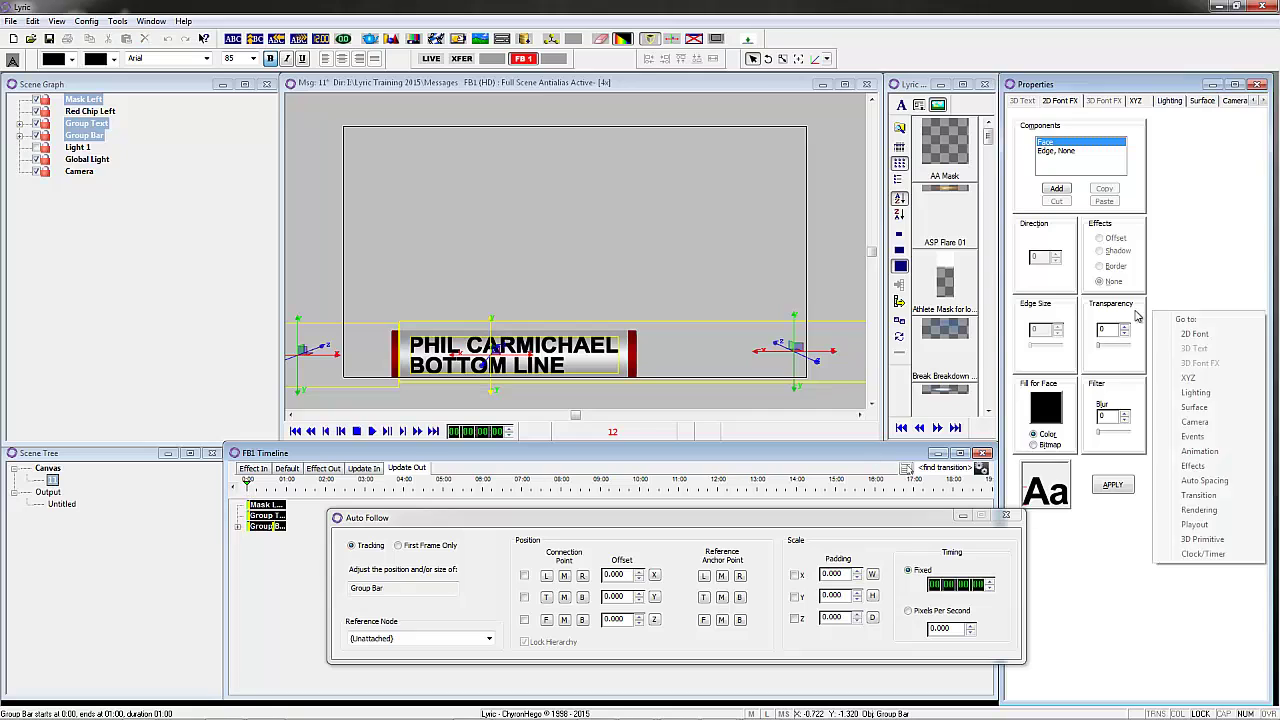
{"action": "left_click", "coordinate": [1199, 495]}
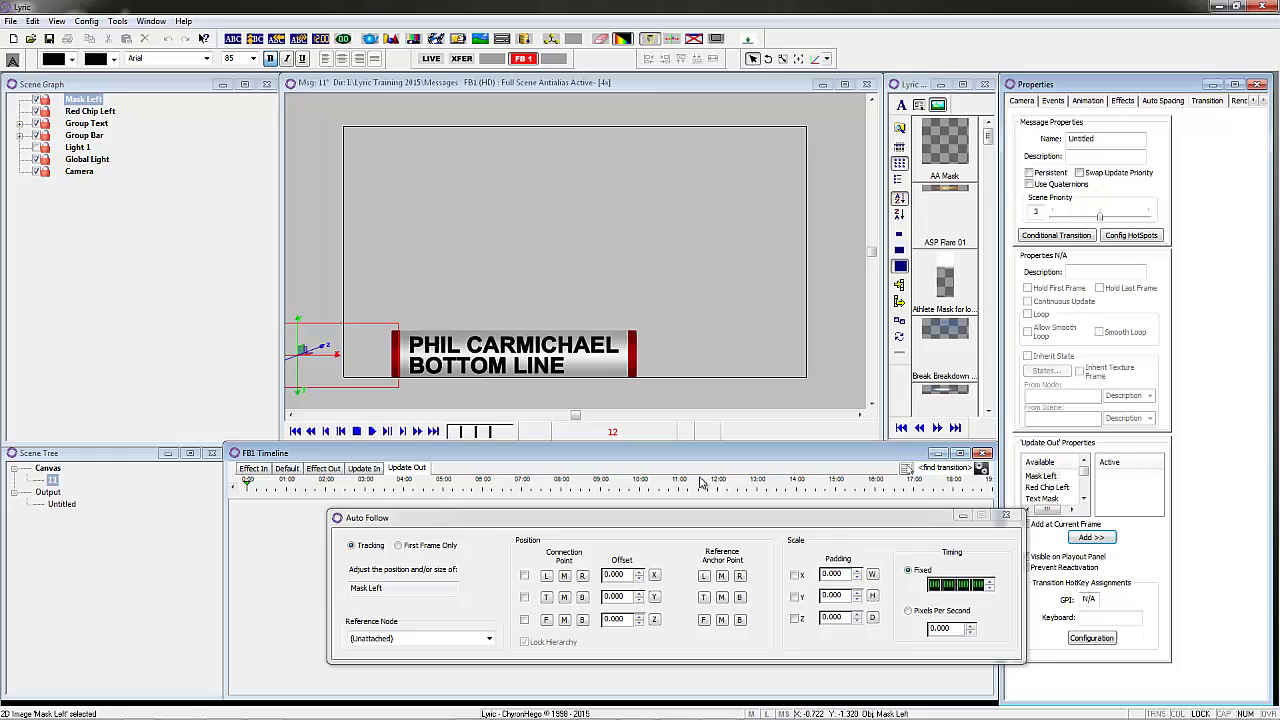
Refresh the scene from the Default transition and add Group Text to the Update Out transition.
{"action": "left_click", "coordinate": [288, 468]}
{"action": "left_click", "coordinate": [406, 468]}
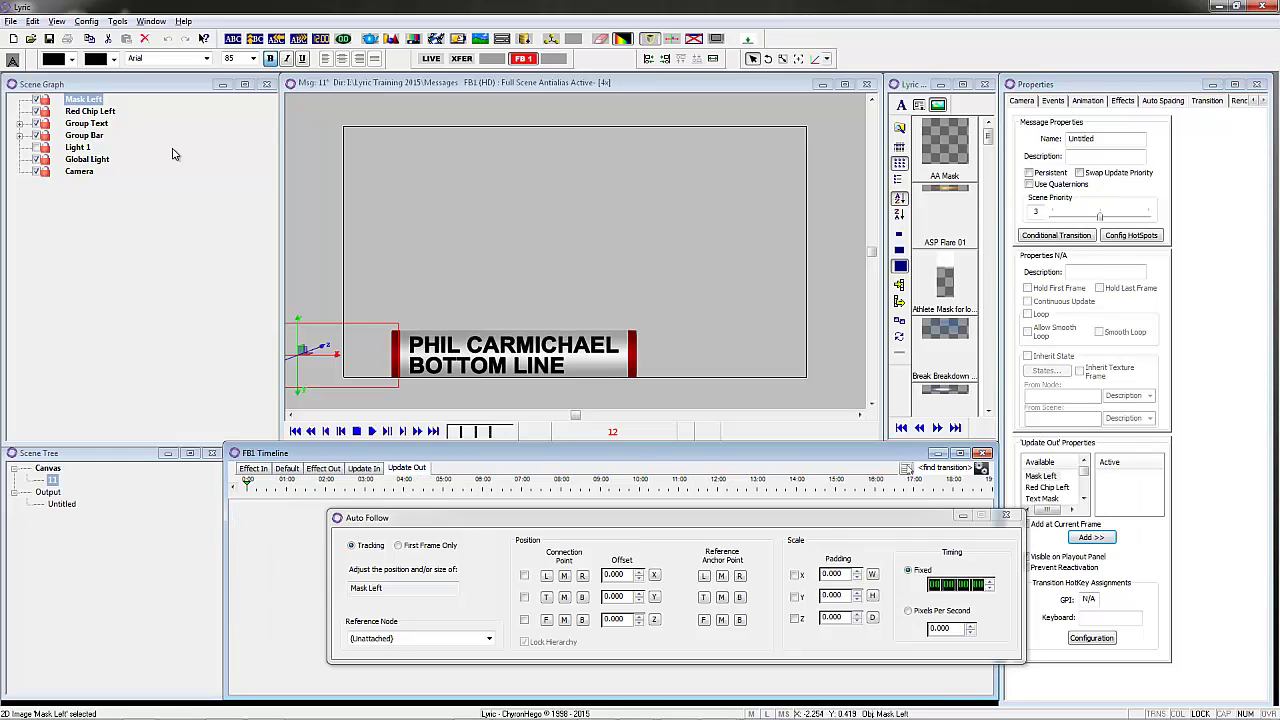
{"action": "left_click", "coordinate": [86, 123]}
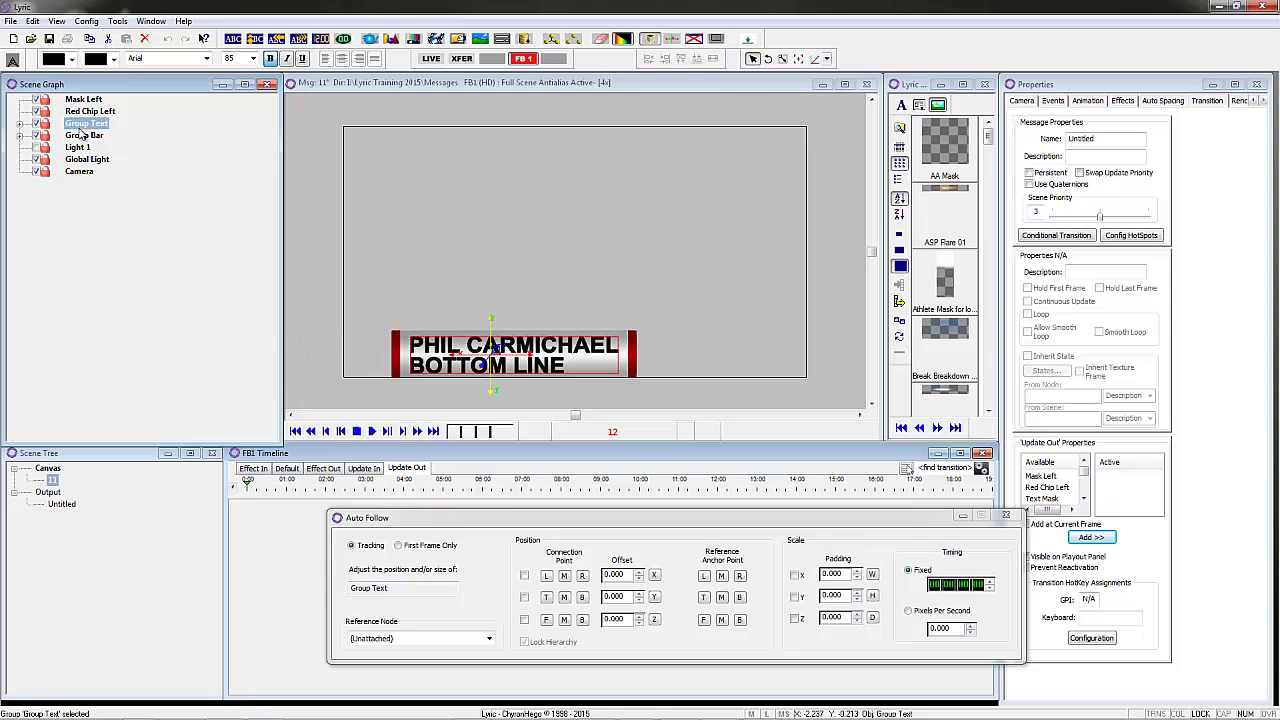
{"action": "left_click", "coordinate": [20, 123]}
{"action": "left_click", "coordinate": [20, 123]}
{"action": "left_click", "coordinate": [1090, 538]}
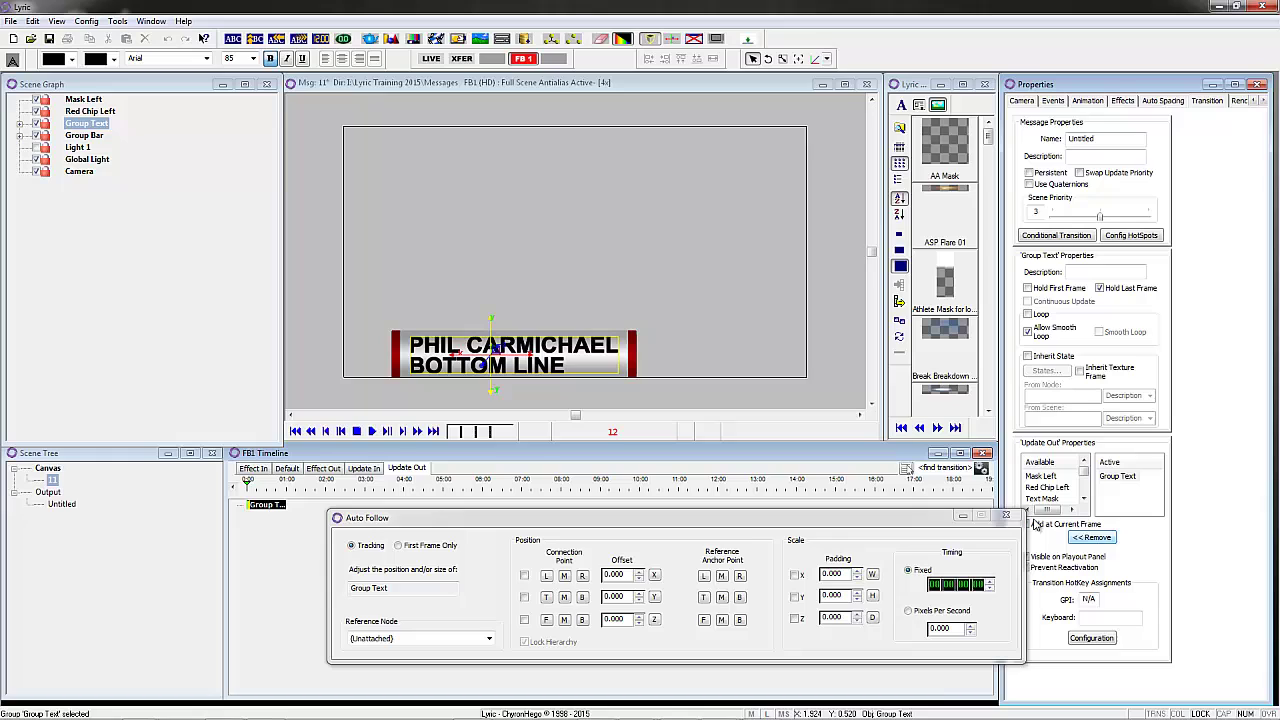
Key Group Text's surface Alpha to 0 at 0:06 in Update Out and return to the first frame.
{"action": "left_click_drag", "start_coordinate": [249, 487], "coordinate": [257, 488]}
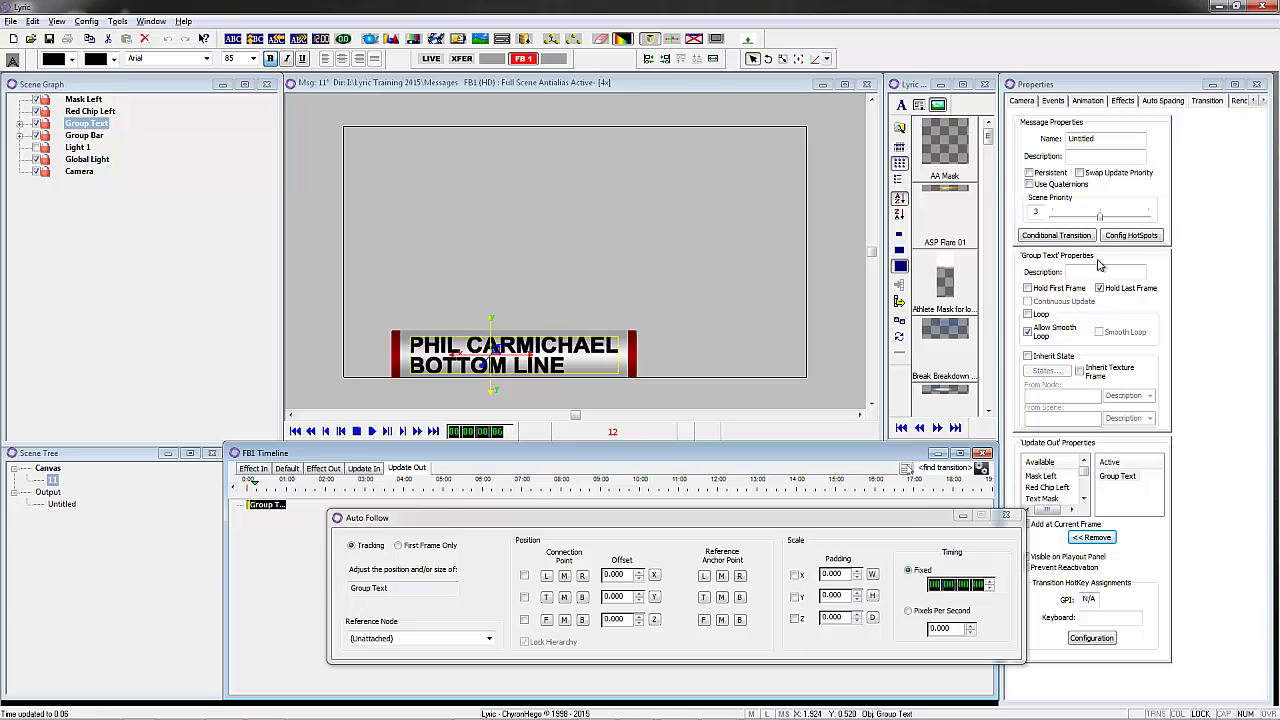
{"action": "right_click", "coordinate": [1199, 143]}
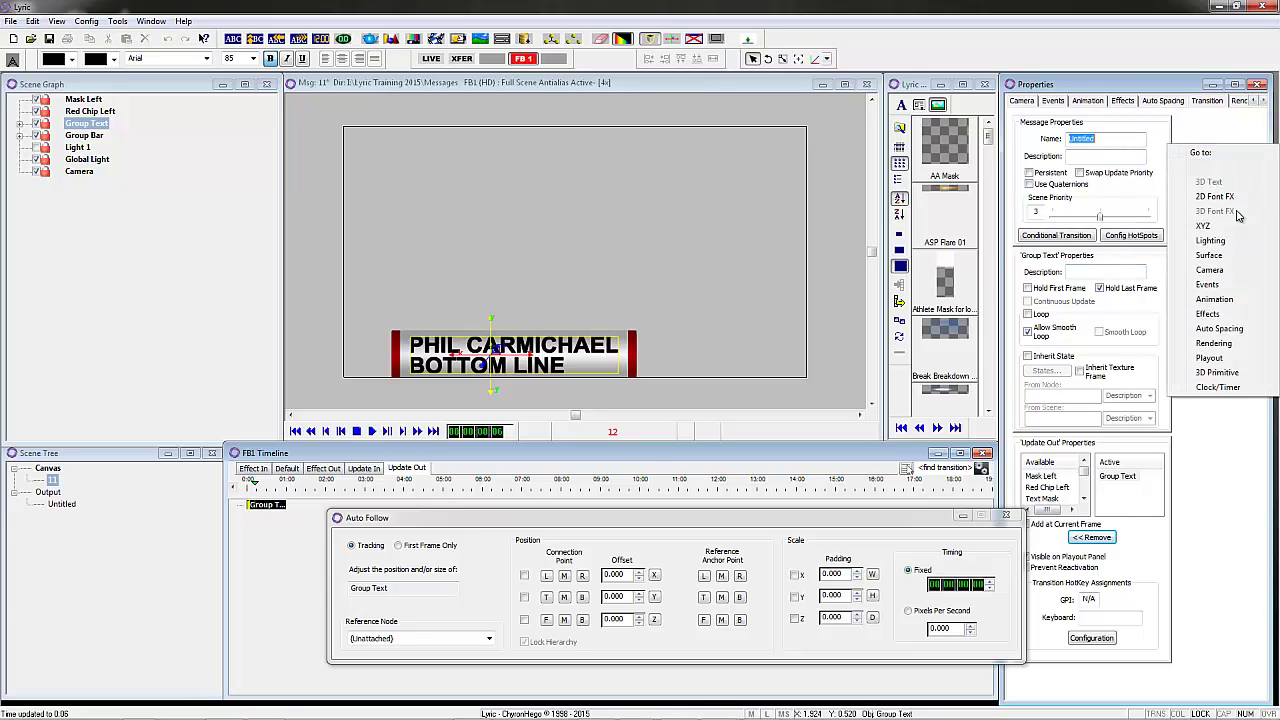
{"action": "left_click", "coordinate": [1209, 256]}
{"action": "type", "text": "0"}
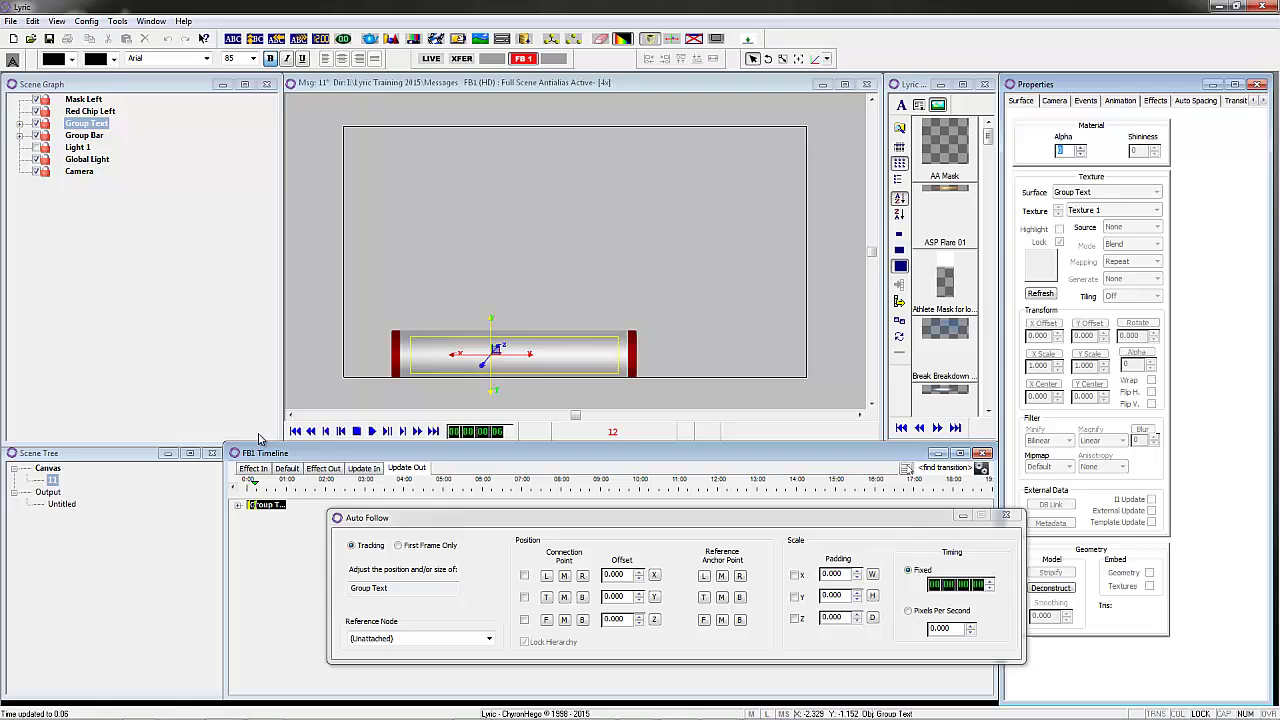
{"action": "left_click", "coordinate": [296, 431]}
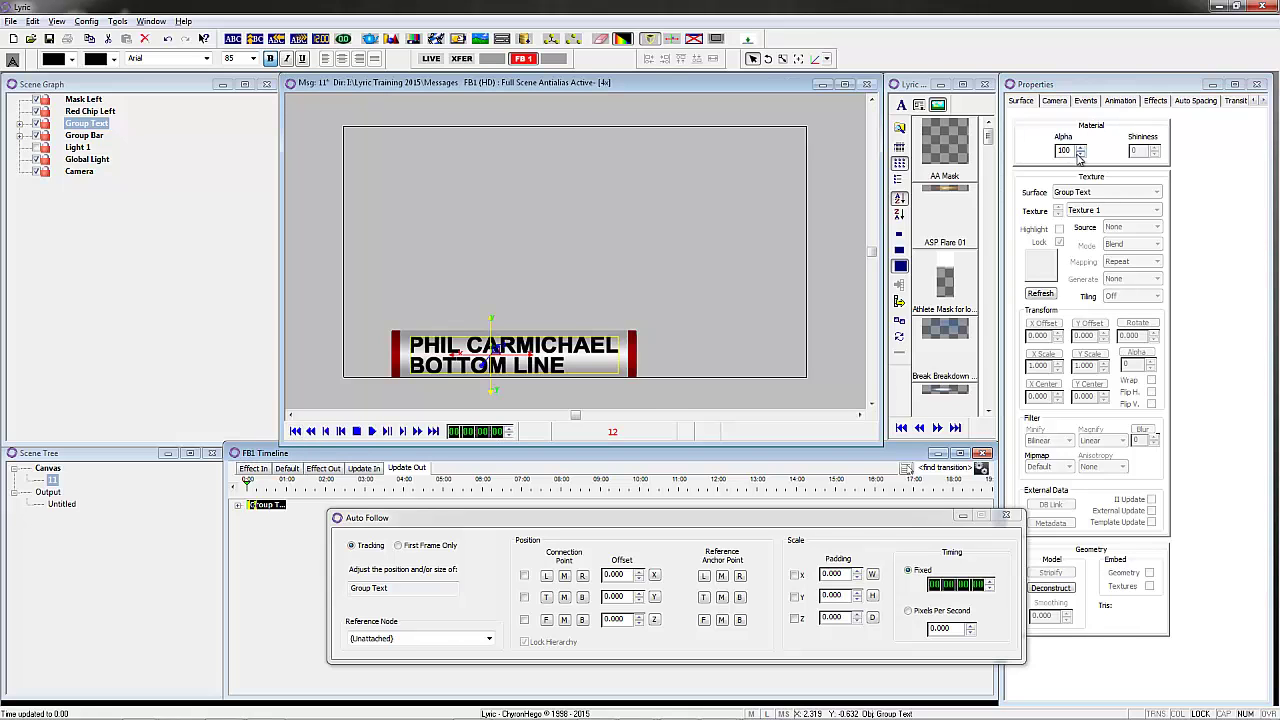
{"action": "mouse_move", "coordinate": [250, 487]}
{"action": "left_mouse_down"}
{"action": "mouse_move", "coordinate": [263, 487]}
{"action": "mouse_move", "coordinate": [247, 487]}
{"action": "left_mouse_up"}
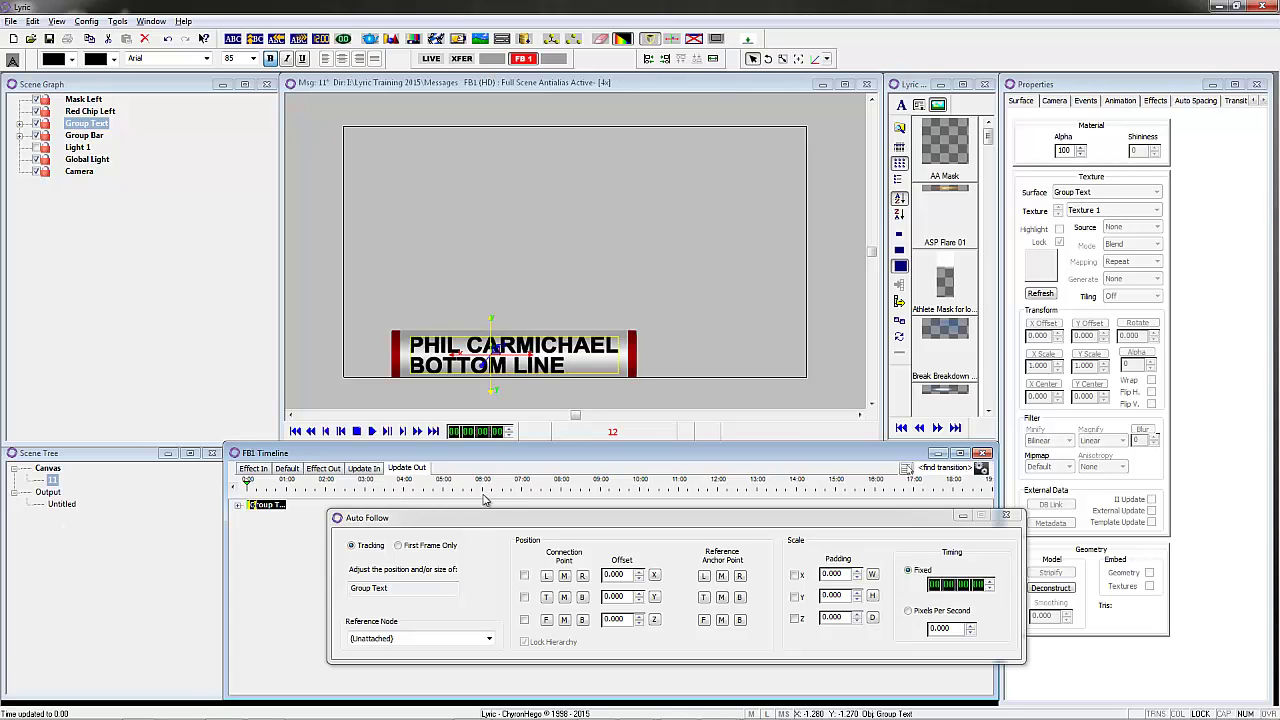
Remove Group Bar from the Update In transition.
{"action": "left_click", "coordinate": [289, 469]}
{"action": "left_click", "coordinate": [366, 470]}
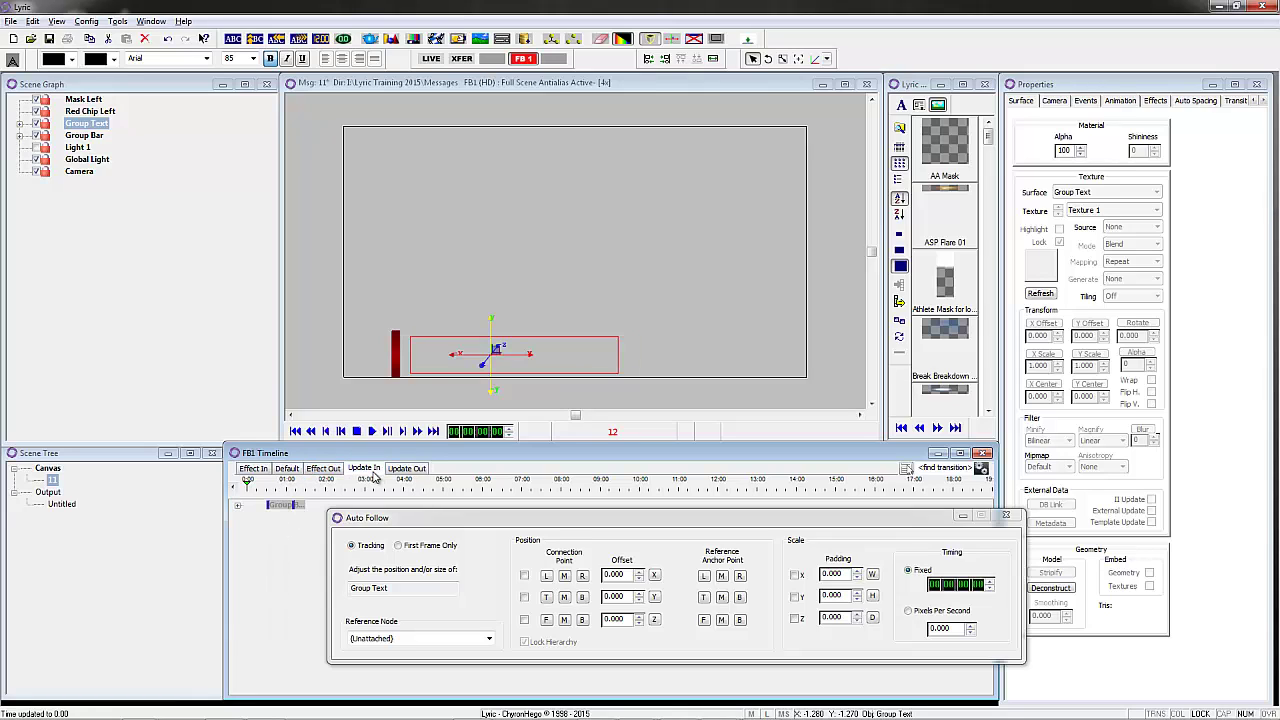
{"action": "left_click", "coordinate": [285, 505]}
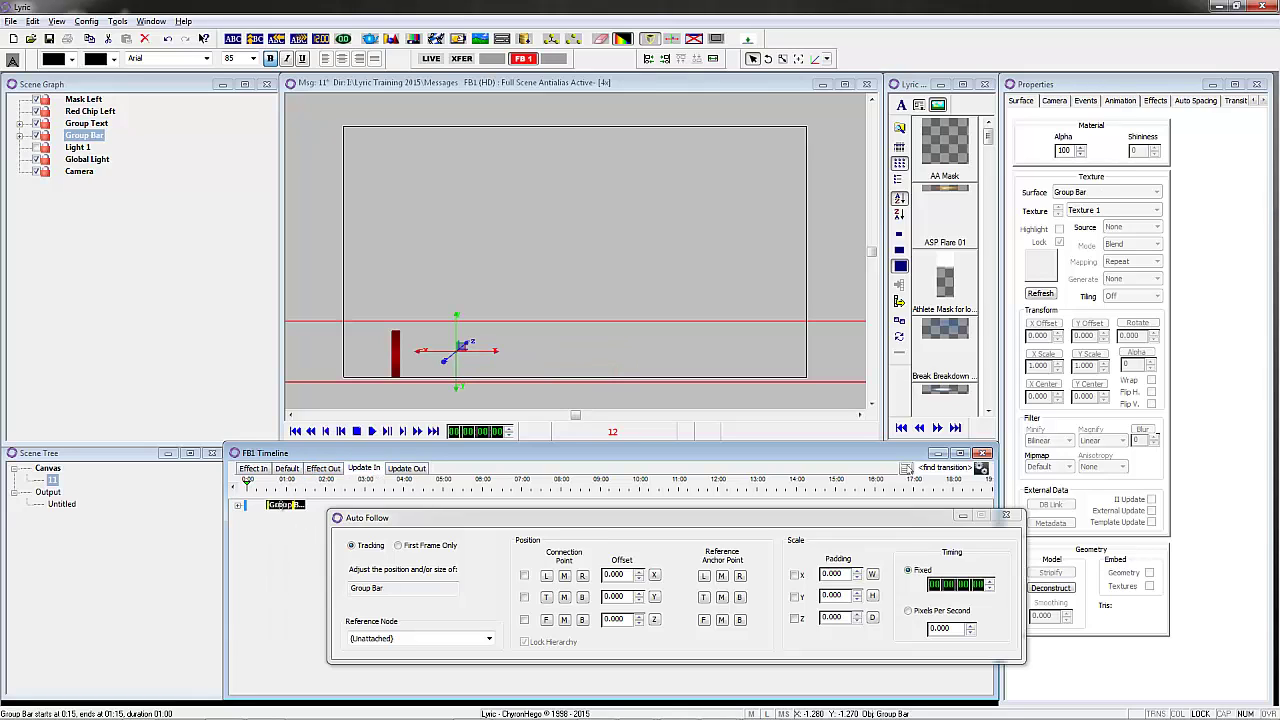
{"action": "right_click", "coordinate": [1177, 465]}
{"action": "left_click", "coordinate": [1227, 650]}
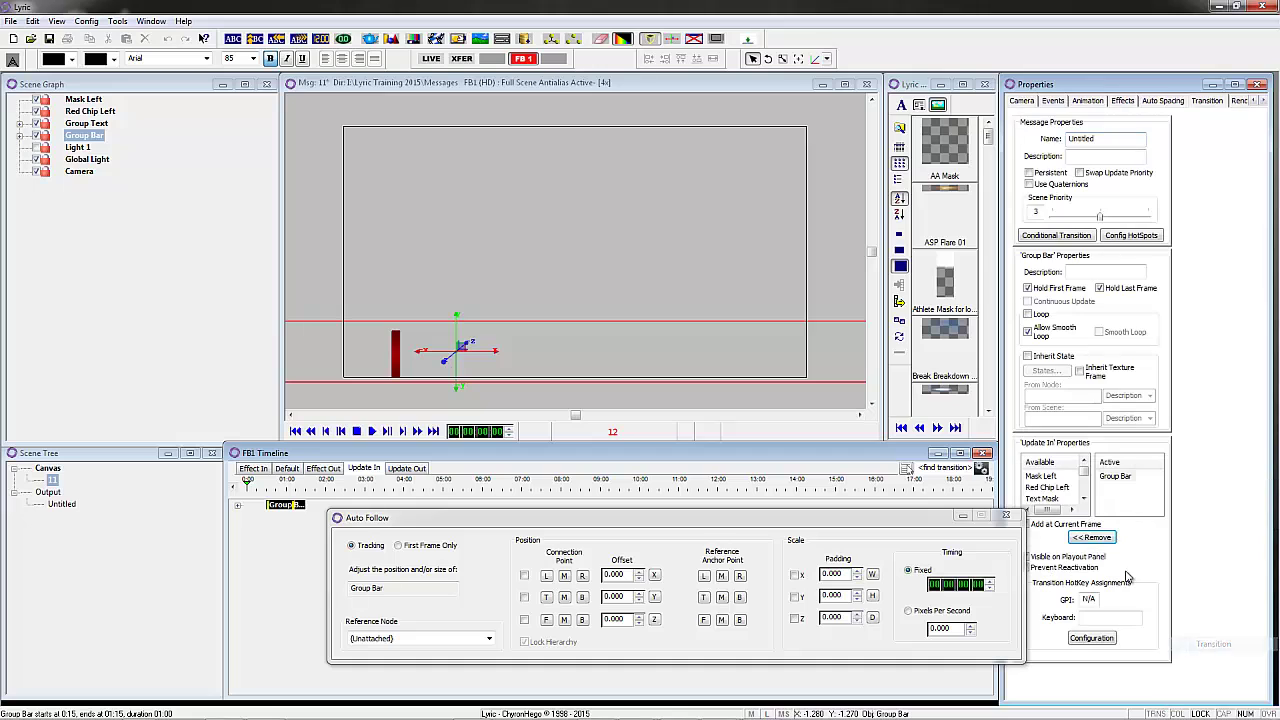
{"action": "left_click", "coordinate": [1092, 537]}
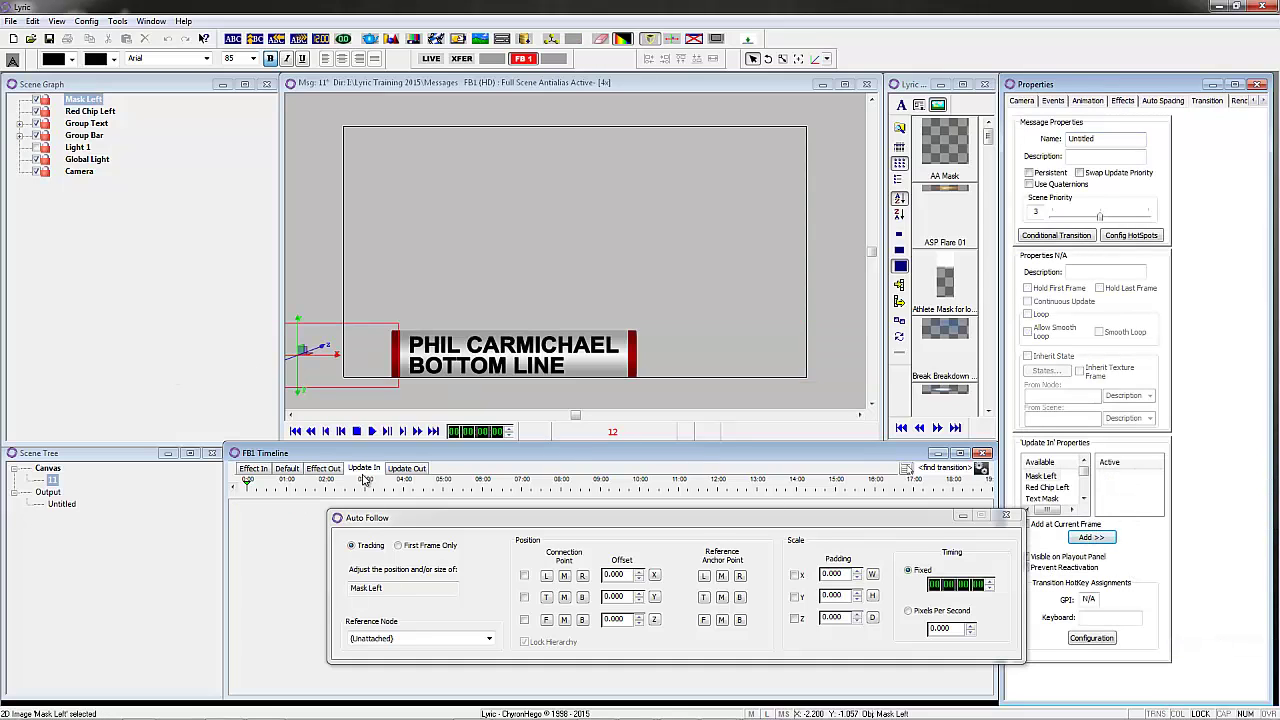
Refresh the scene from Default and add Group Bar's Text Mask, Red Chip Right and White Bar to the Update In transition.
{"action": "left_click", "coordinate": [288, 470]}
{"action": "left_click", "coordinate": [366, 472]}
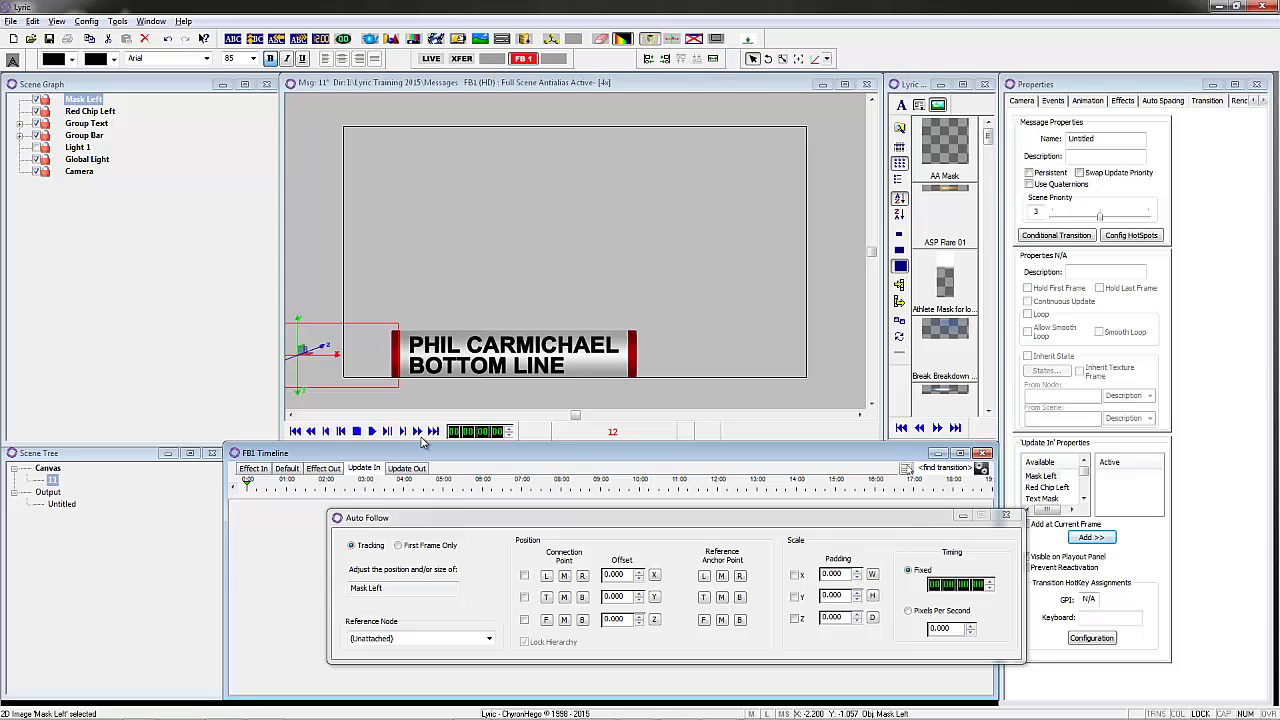
{"action": "left_click", "coordinate": [20, 135]}
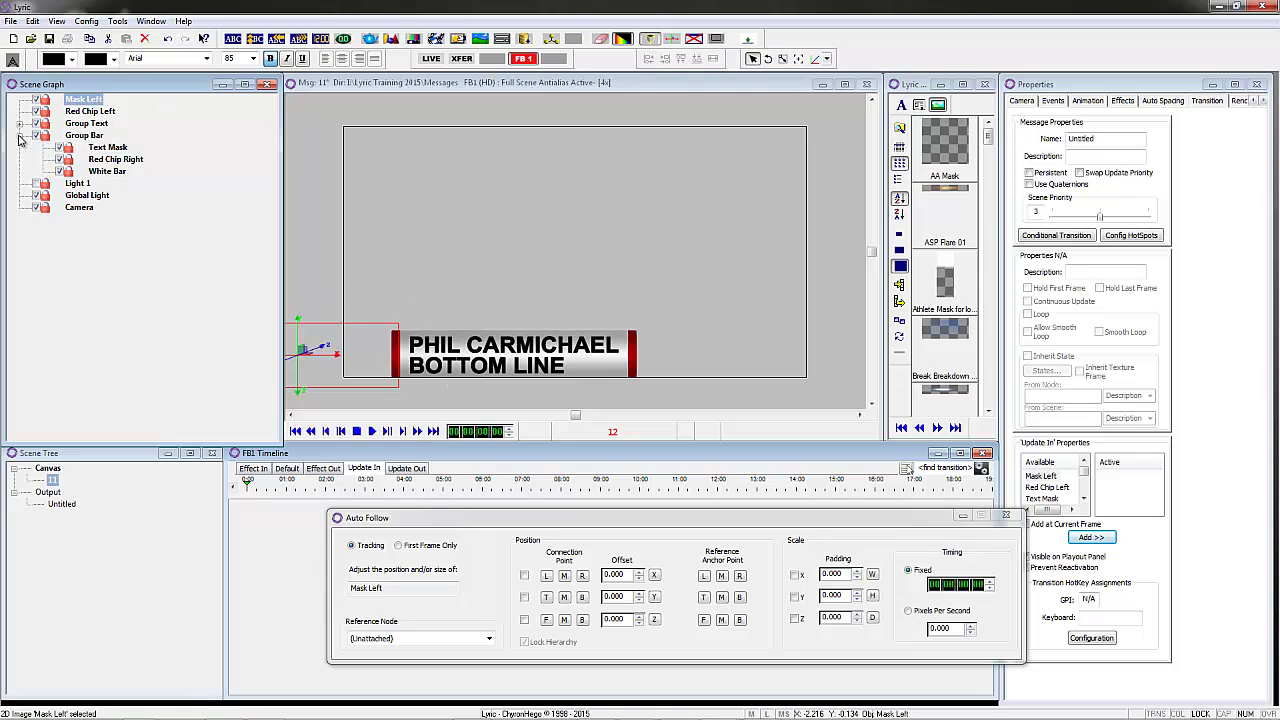
{"action": "left_click", "coordinate": [121, 150]}
{"action": "left_click", "coordinate": [123, 160], "text": "ctrl"}
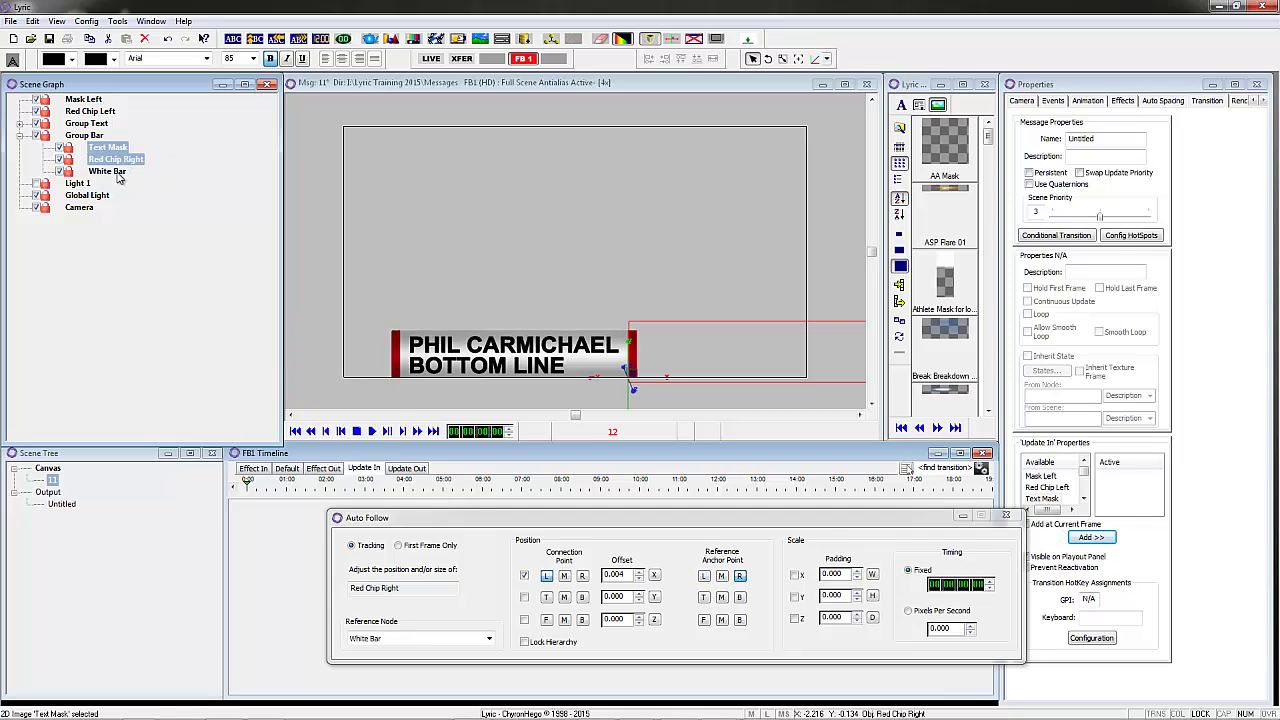
{"action": "left_click", "coordinate": [110, 172], "text": "ctrl"}
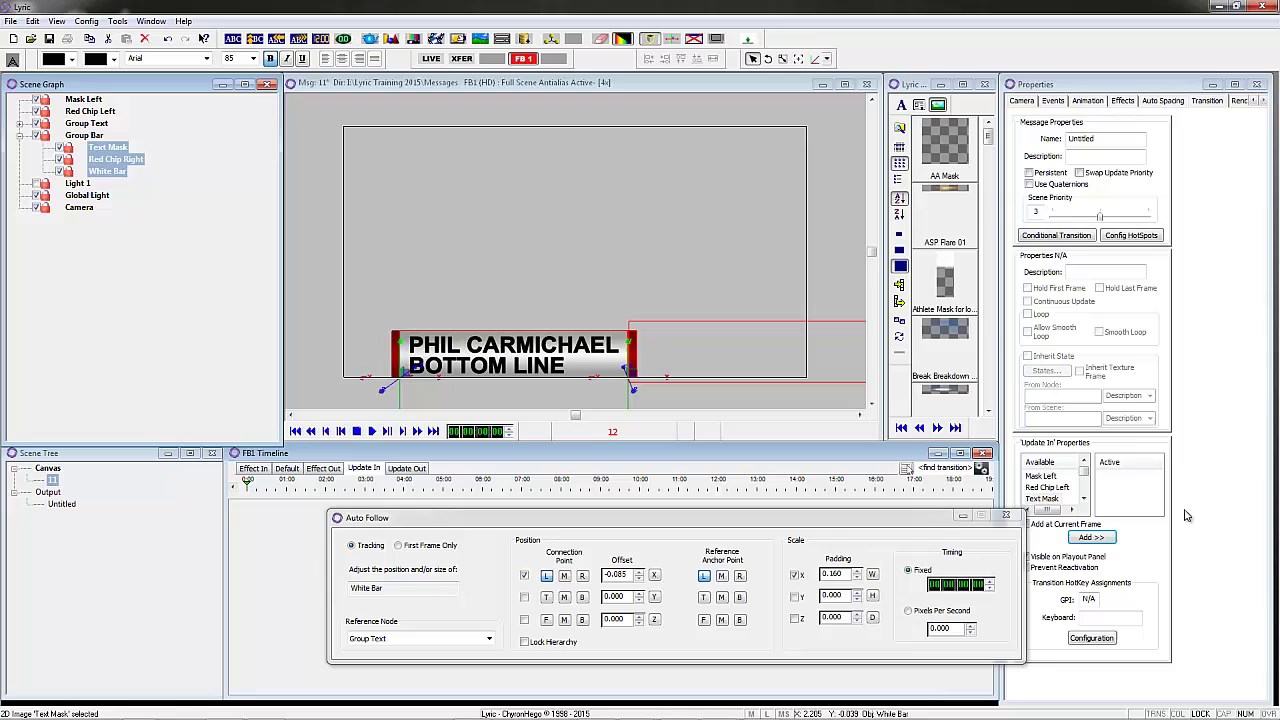
{"action": "left_click", "coordinate": [1092, 538]}
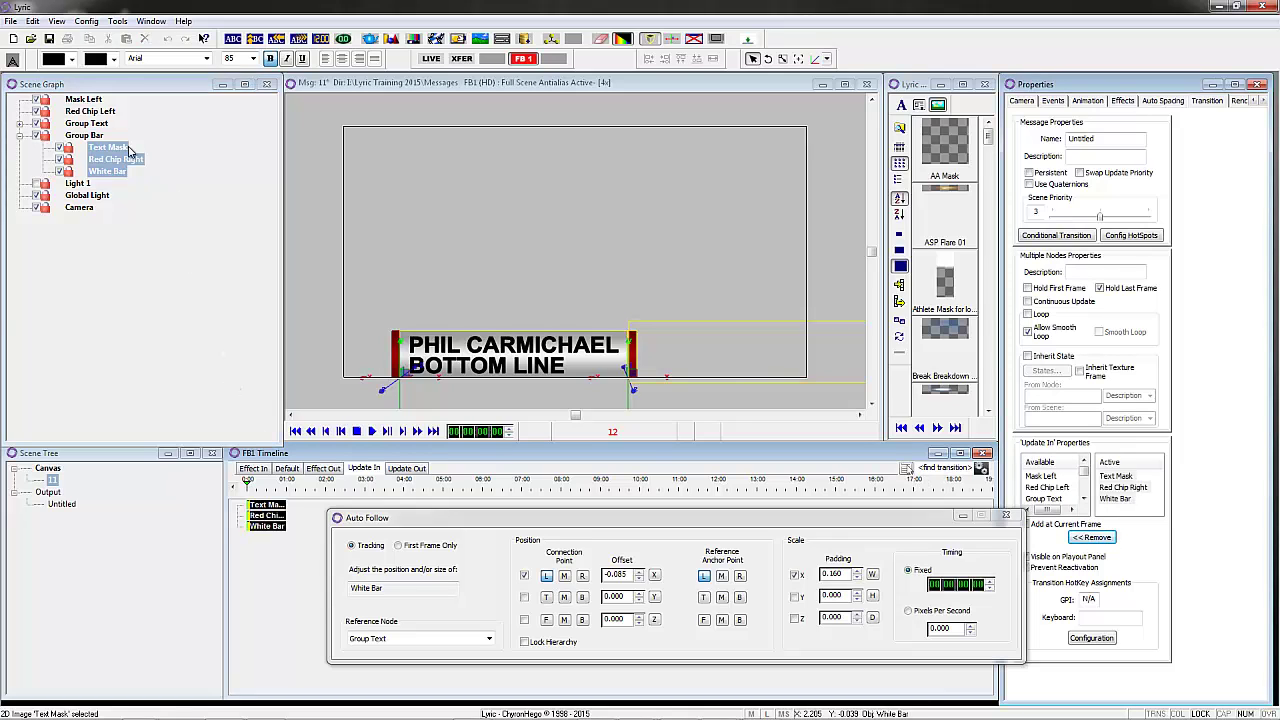
Add Group Text to the Update In transition, taking its state from Default.
{"action": "left_click", "coordinate": [88, 125]}
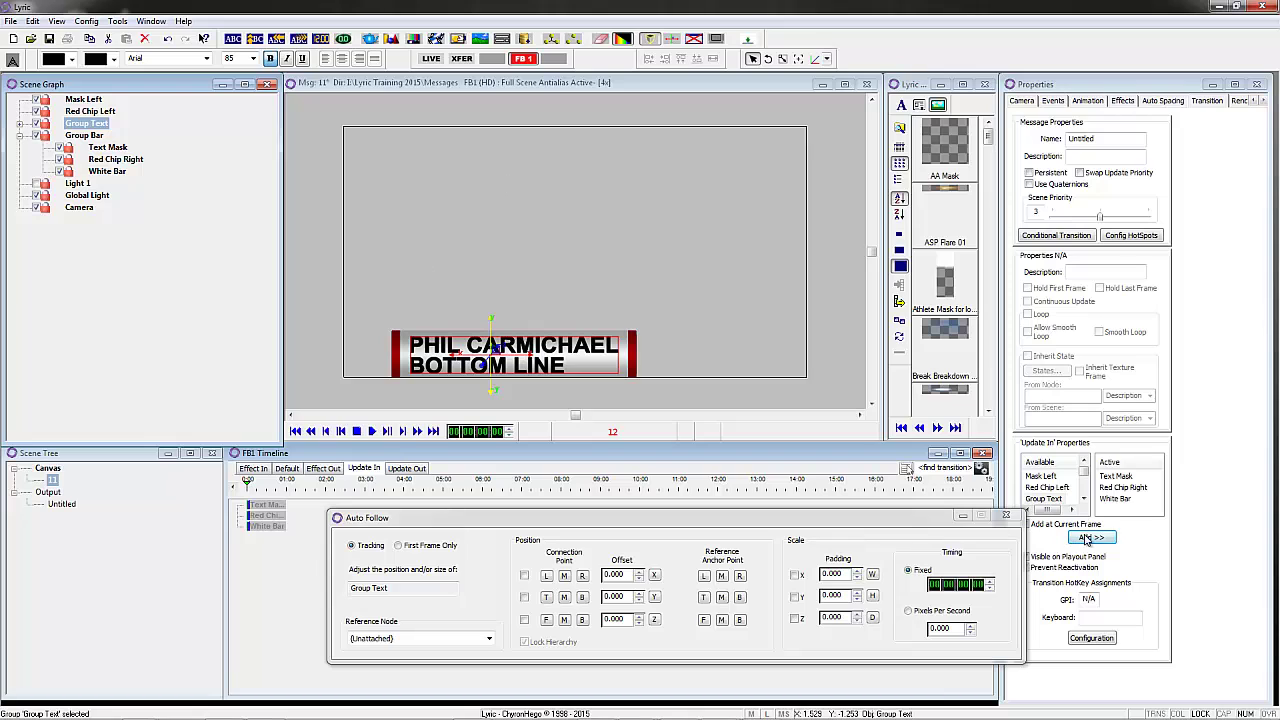
{"action": "left_click", "coordinate": [1092, 538]}
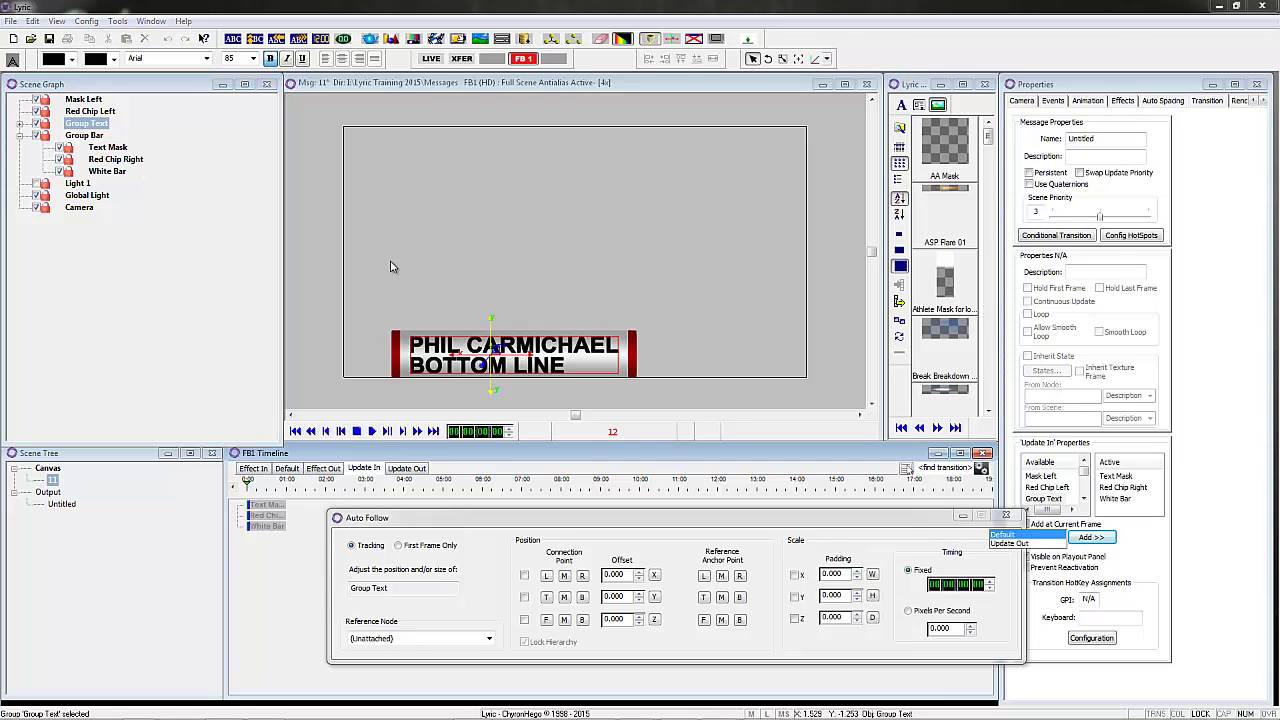
{"action": "left_click", "coordinate": [1006, 534]}
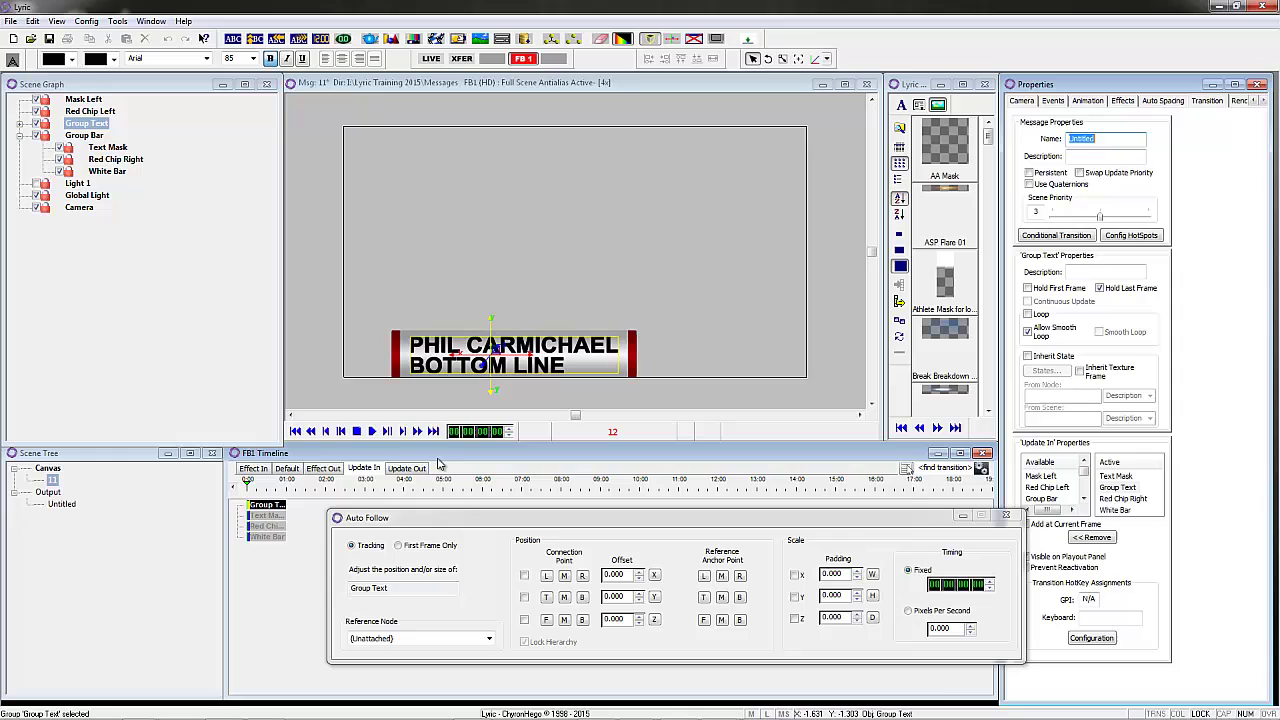
Preview the Group Text fade in Update Out and return the Default transition to its first frame.
{"action": "left_click", "coordinate": [407, 468]}
{"action": "left_click_drag", "start_coordinate": [248, 482], "coordinate": [251, 481]}
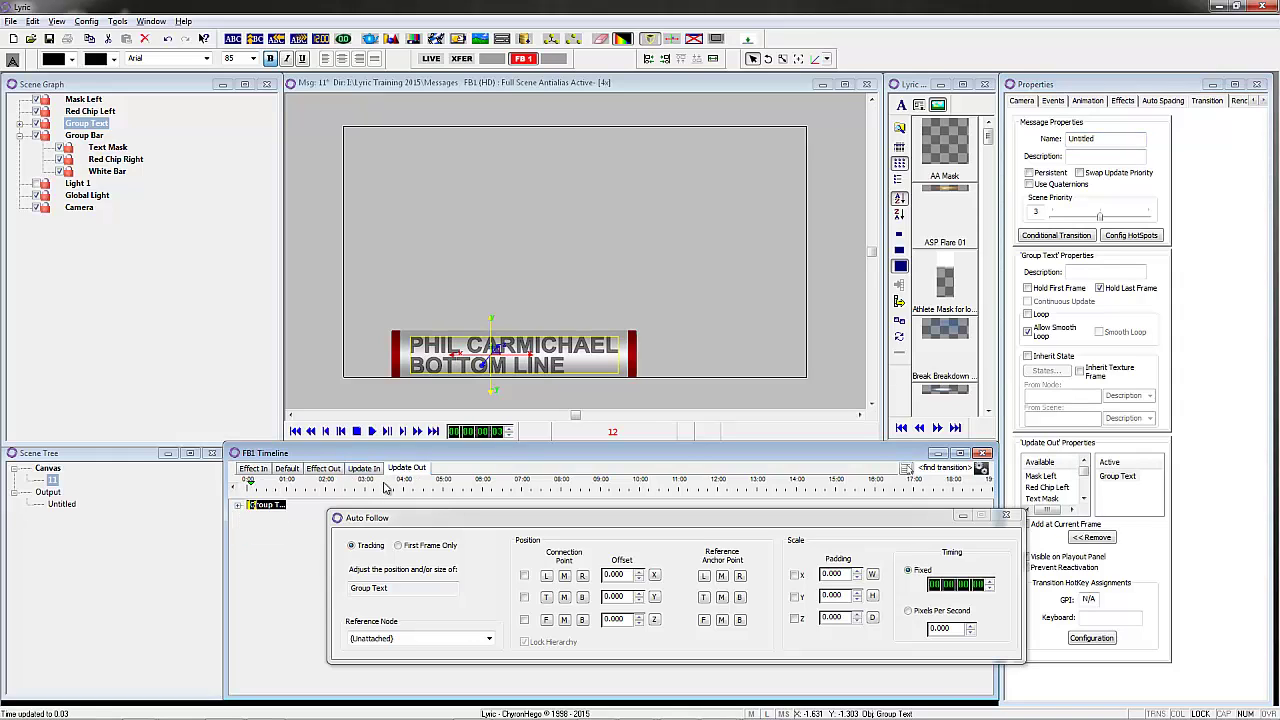
{"action": "left_click", "coordinate": [288, 469]}
{"action": "left_click", "coordinate": [240, 489]}
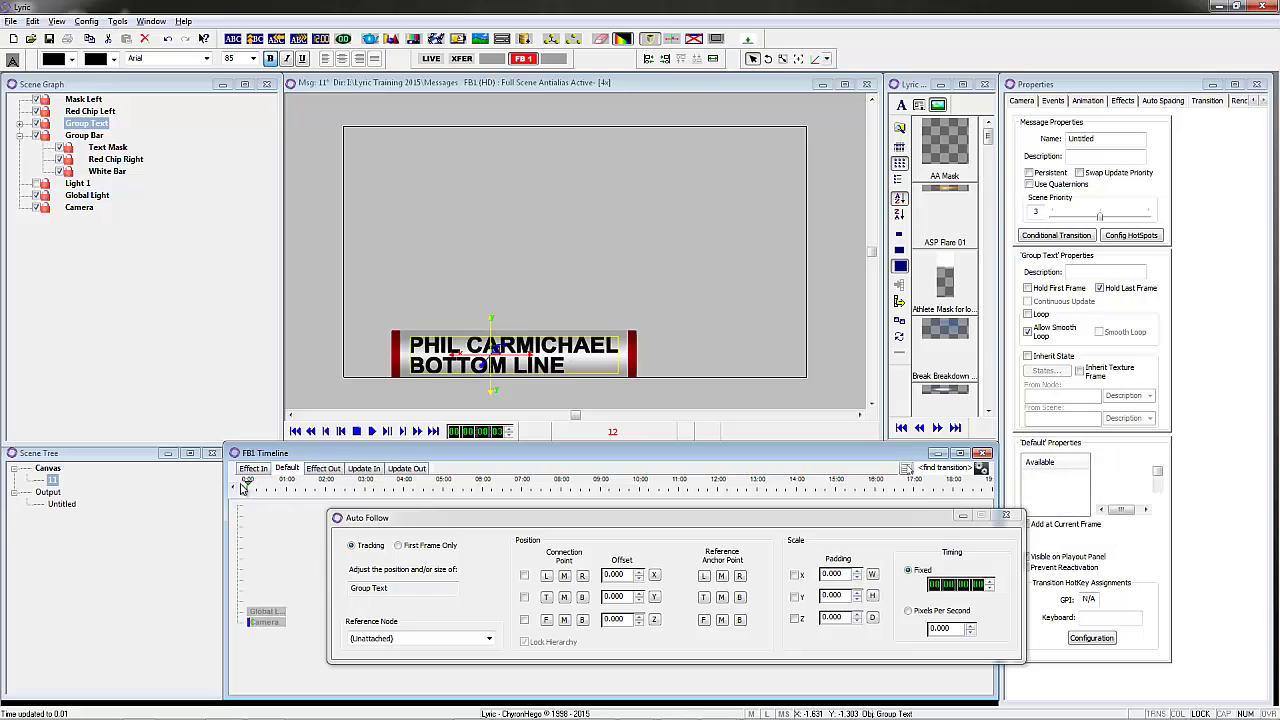
Fade Group Text in on Update In by keying its surface Alpha to 0 at 0:00 and 100 at 0:10.
{"action": "left_click", "coordinate": [364, 469]}
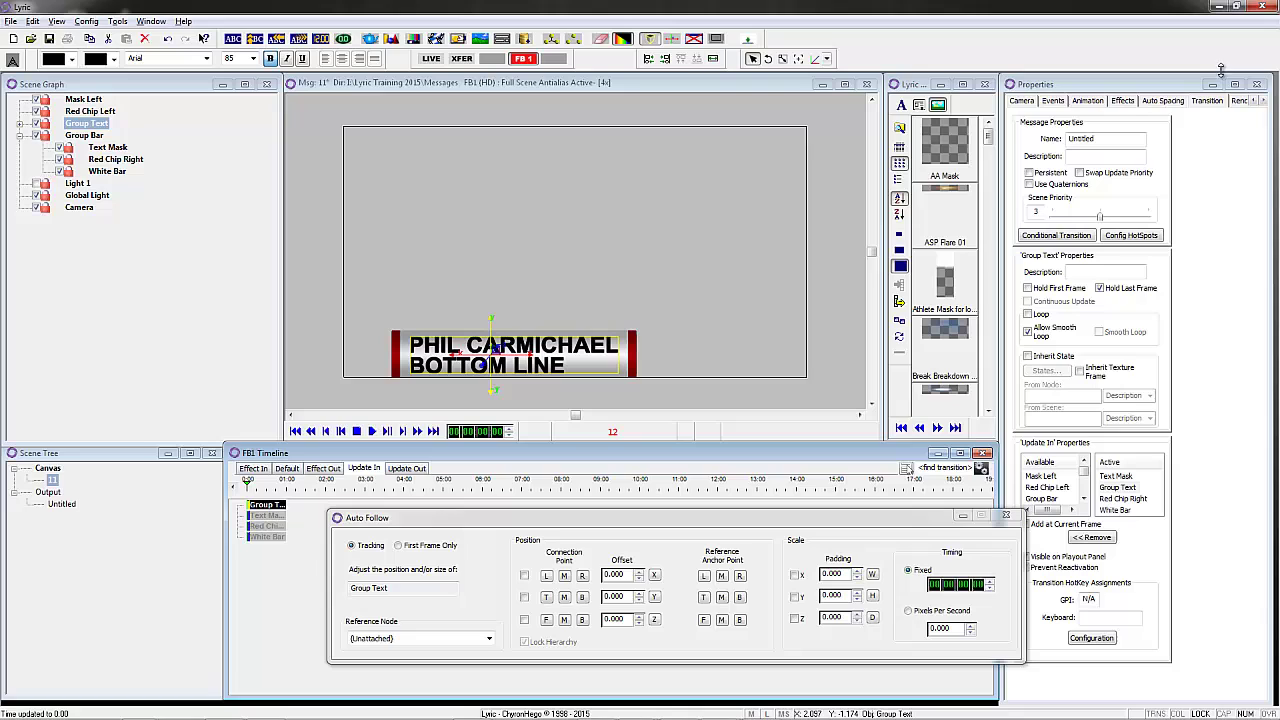
{"action": "right_click", "coordinate": [1191, 125]}
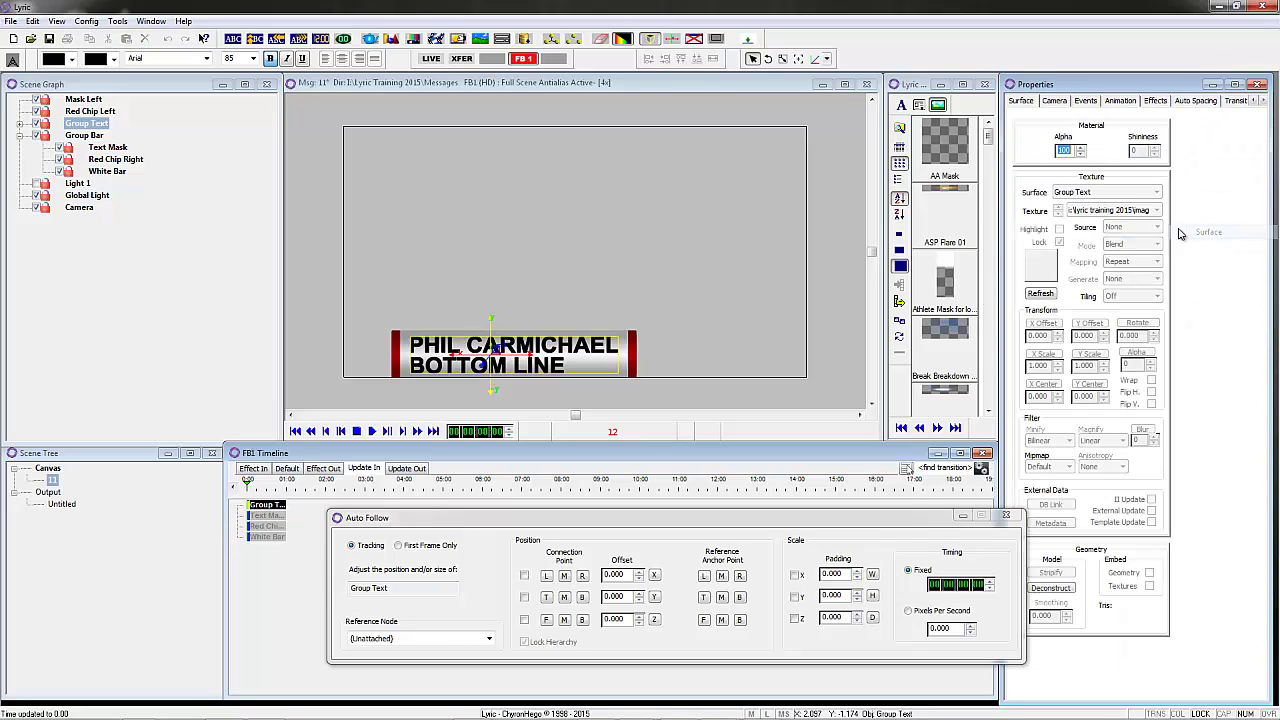
{"action": "left_click", "coordinate": [1212, 230]}
{"action": "type", "text": "0"}
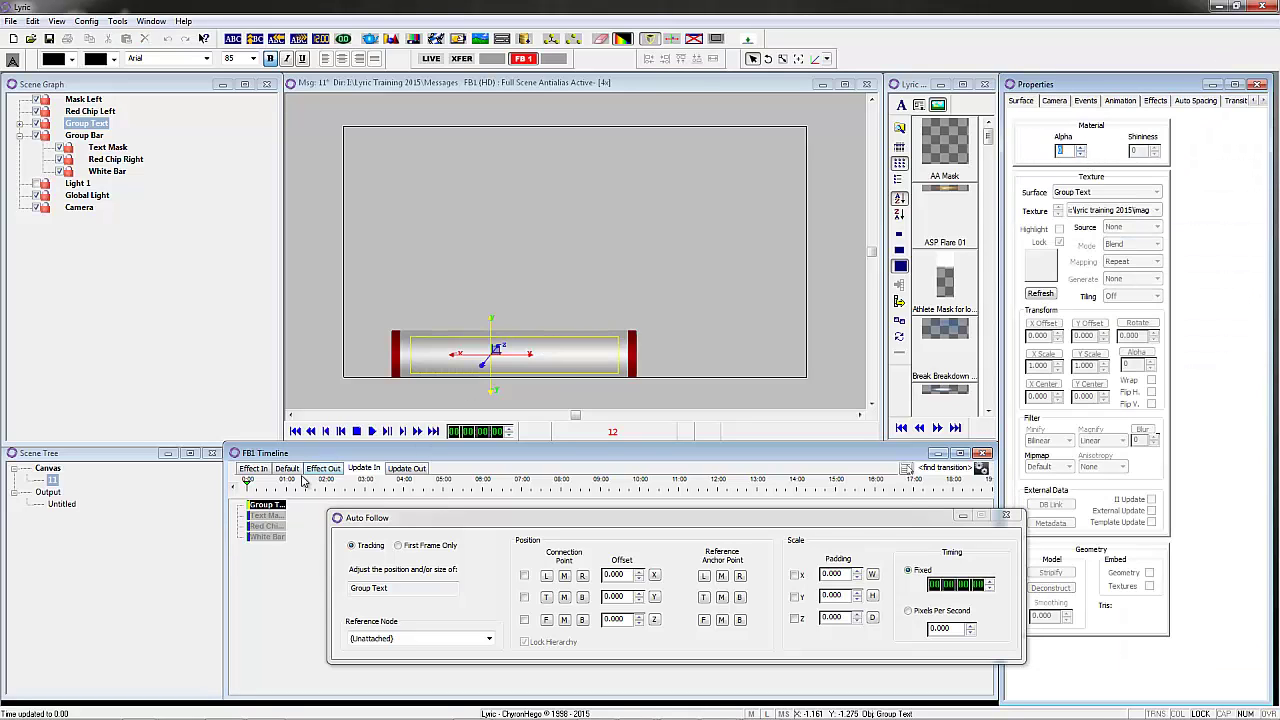
{"action": "left_click", "coordinate": [250, 484]}
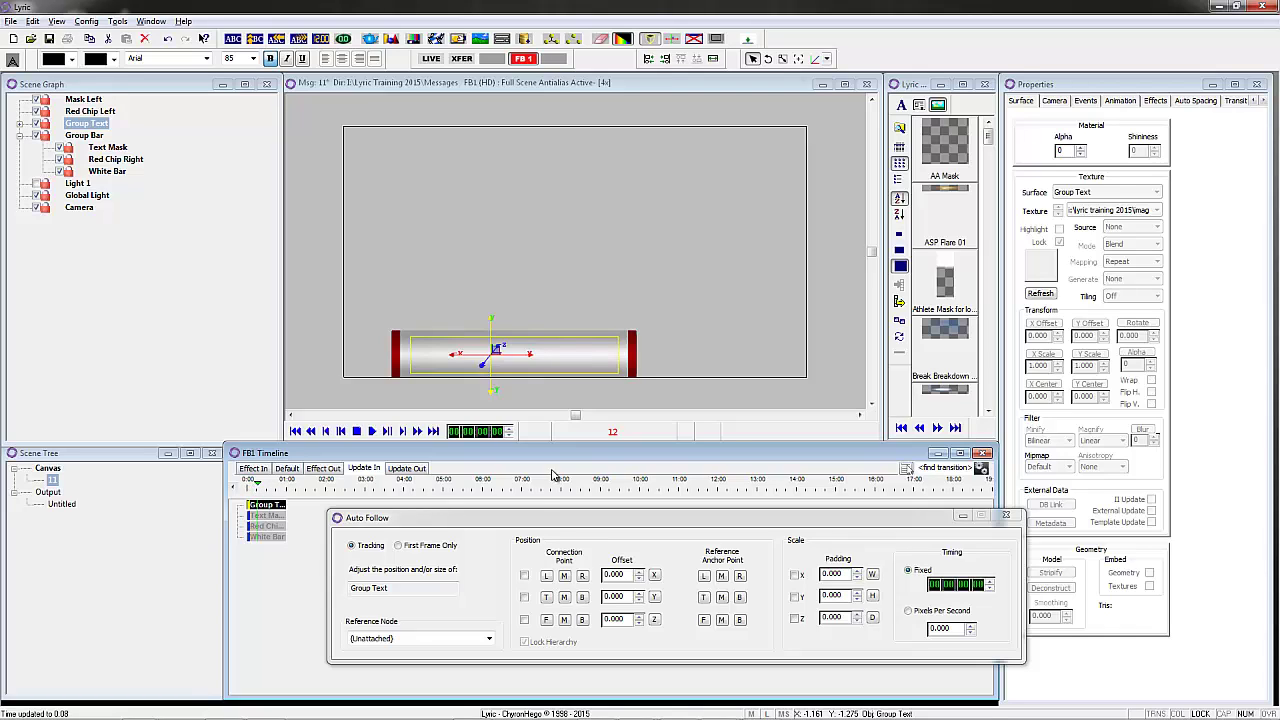
{"action": "left_click", "coordinate": [260, 484]}
{"action": "left_click", "coordinate": [1058, 150]}
{"action": "type", "text": "100"}
{"action": "key", "text": "Return"}
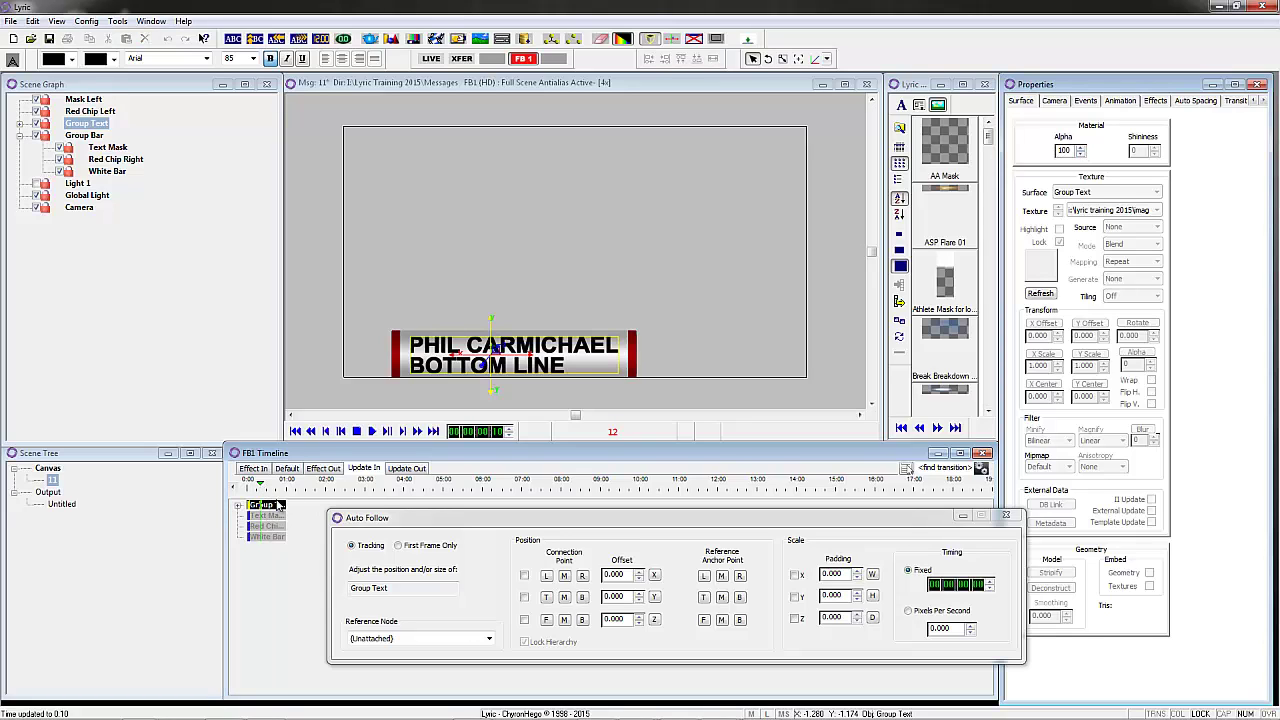
Check the end of the Update Out fade and shift Group Text in Update In to start at 0:06.
{"action": "left_click", "coordinate": [406, 468]}
{"action": "left_click", "coordinate": [256, 487]}
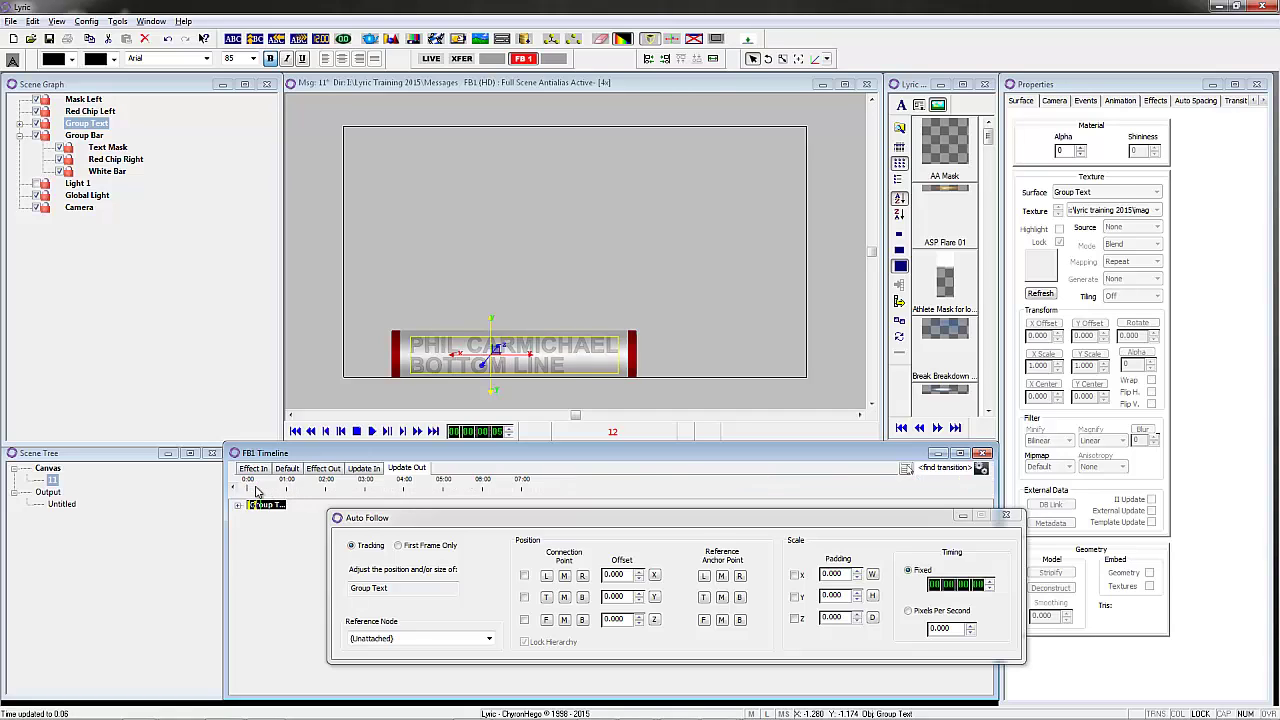
{"action": "left_click", "coordinate": [286, 469]}
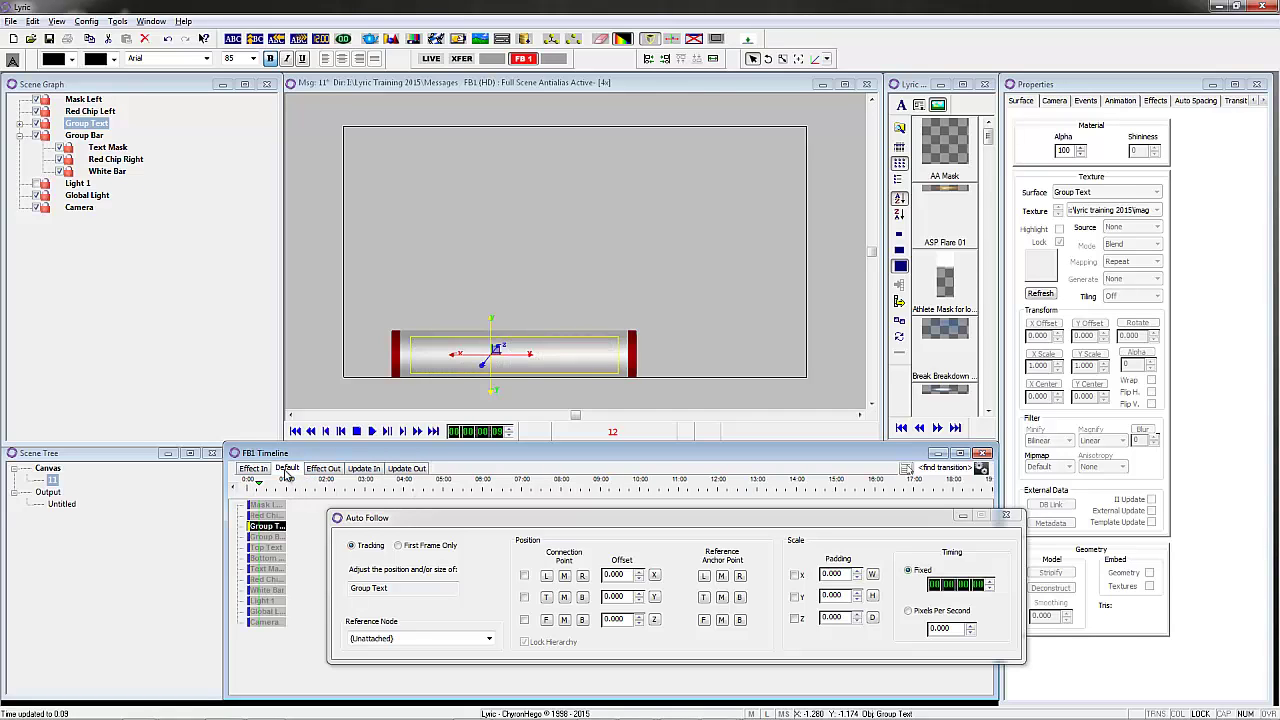
{"action": "left_click", "coordinate": [363, 469]}
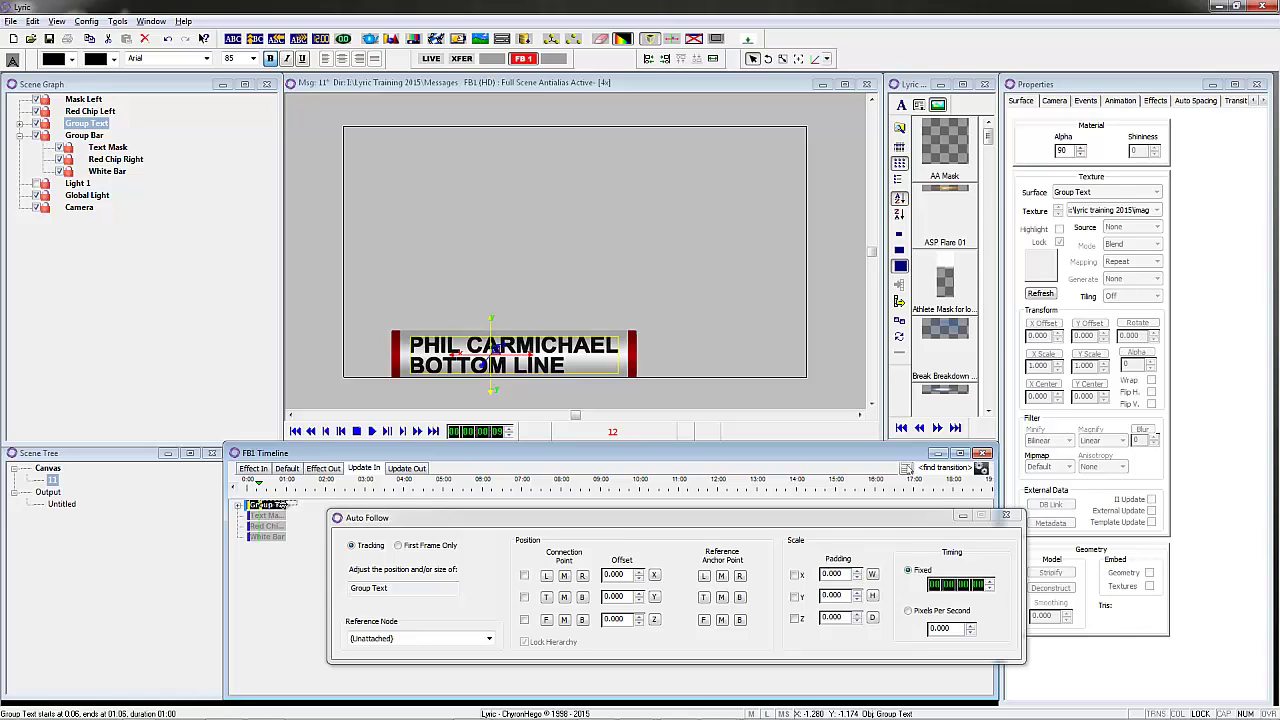
{"action": "left_click_drag", "start_coordinate": [282, 505], "coordinate": [279, 504]}
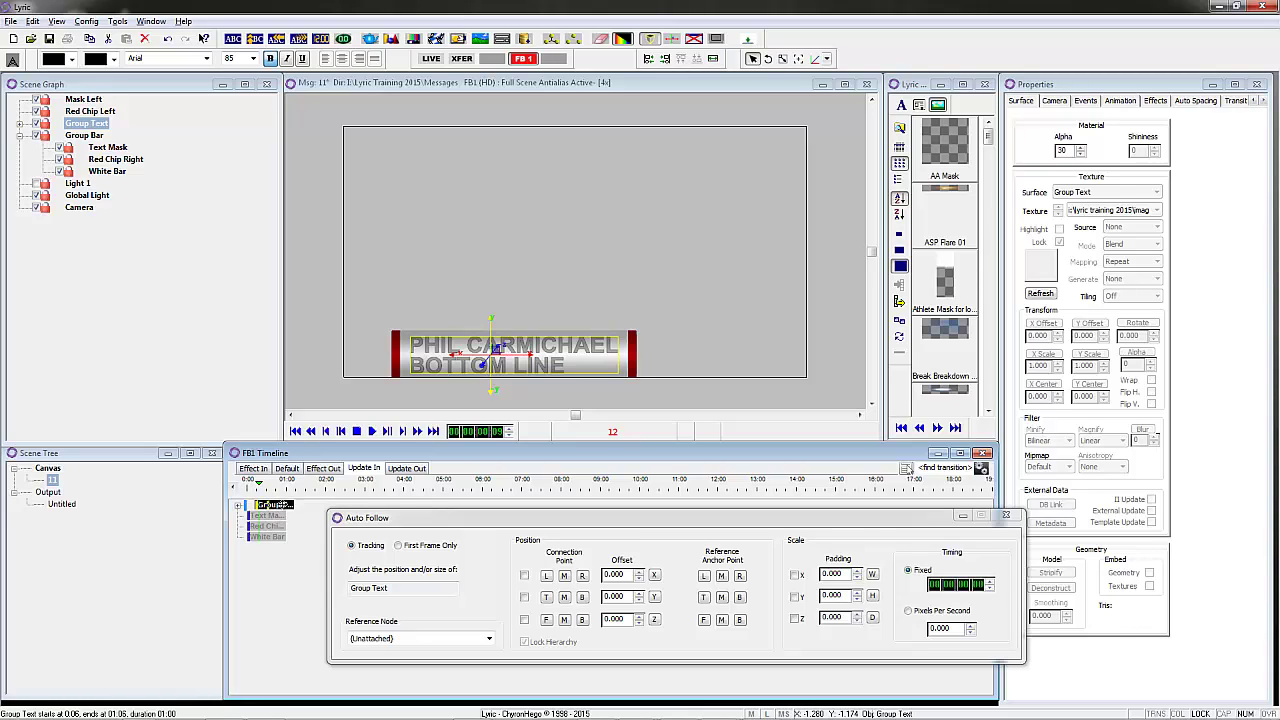
Turn on Hold First Frame for Group Text in Update In, and check the Effect In and Default transitions before returning to Update In.
{"action": "right_click", "coordinate": [1175, 252]}
{"action": "left_click", "coordinate": [1213, 436]}
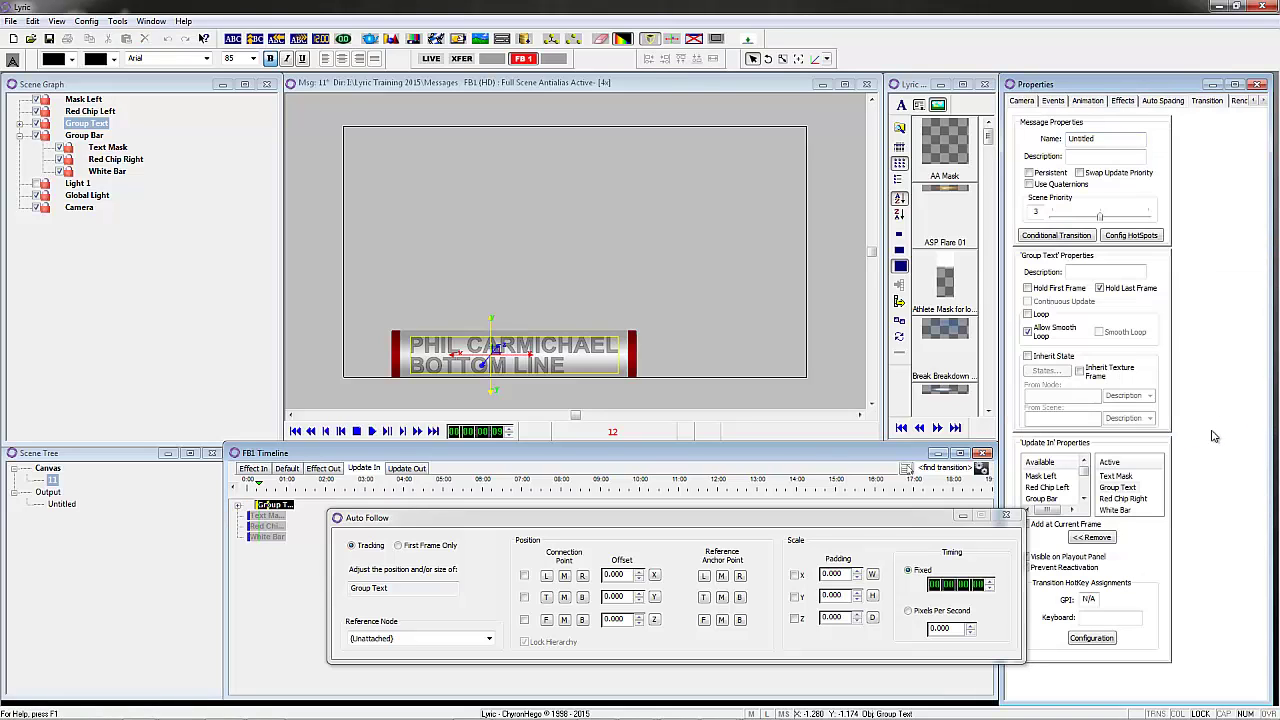
{"action": "left_click", "coordinate": [1030, 289]}
{"action": "left_click", "coordinate": [253, 470]}
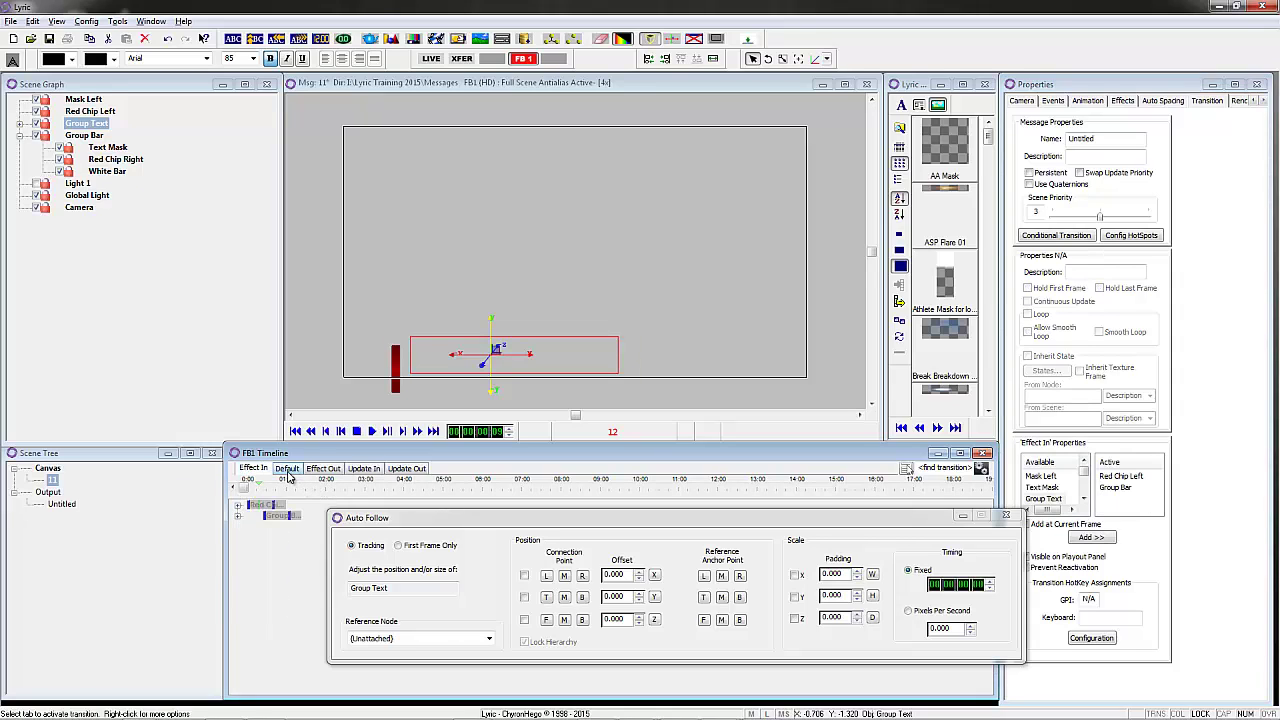
{"action": "left_click", "coordinate": [288, 472]}
{"action": "left_click", "coordinate": [360, 470]}
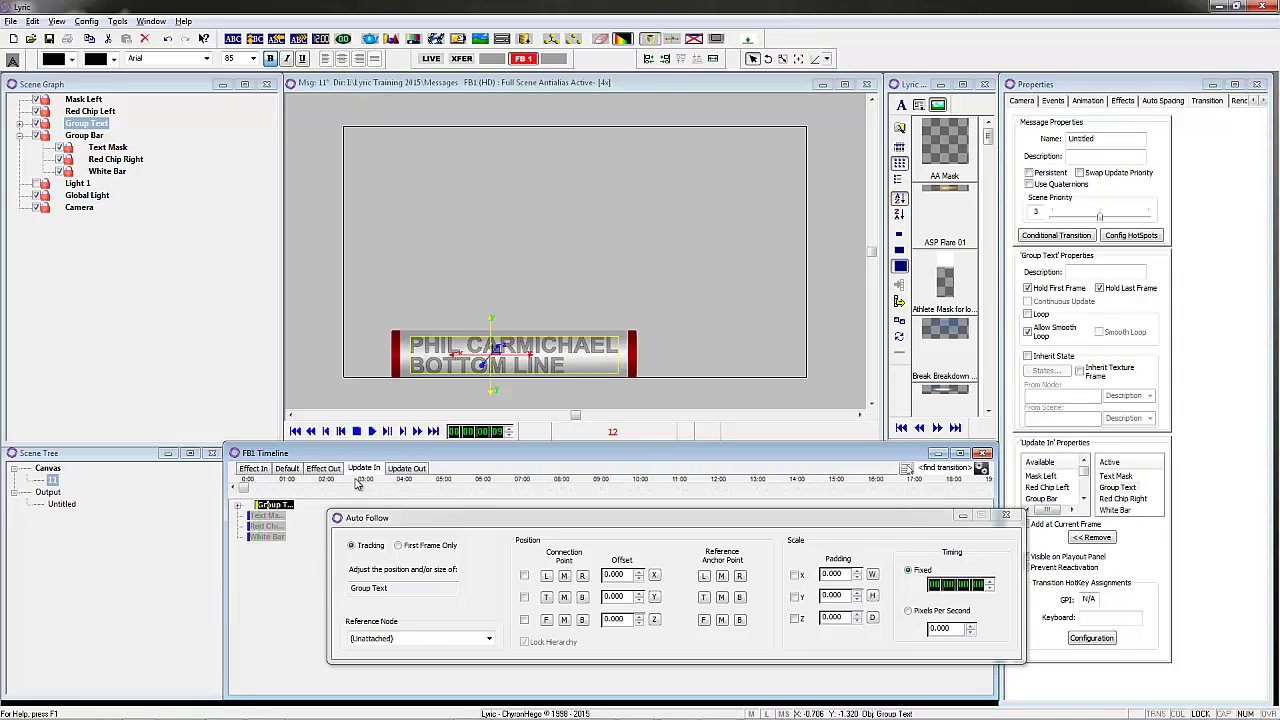
At the first frame of Update In, turn on Inherit State for Text Mask, Red Chip Right and White Bar.
{"action": "left_click", "coordinate": [264, 515]}
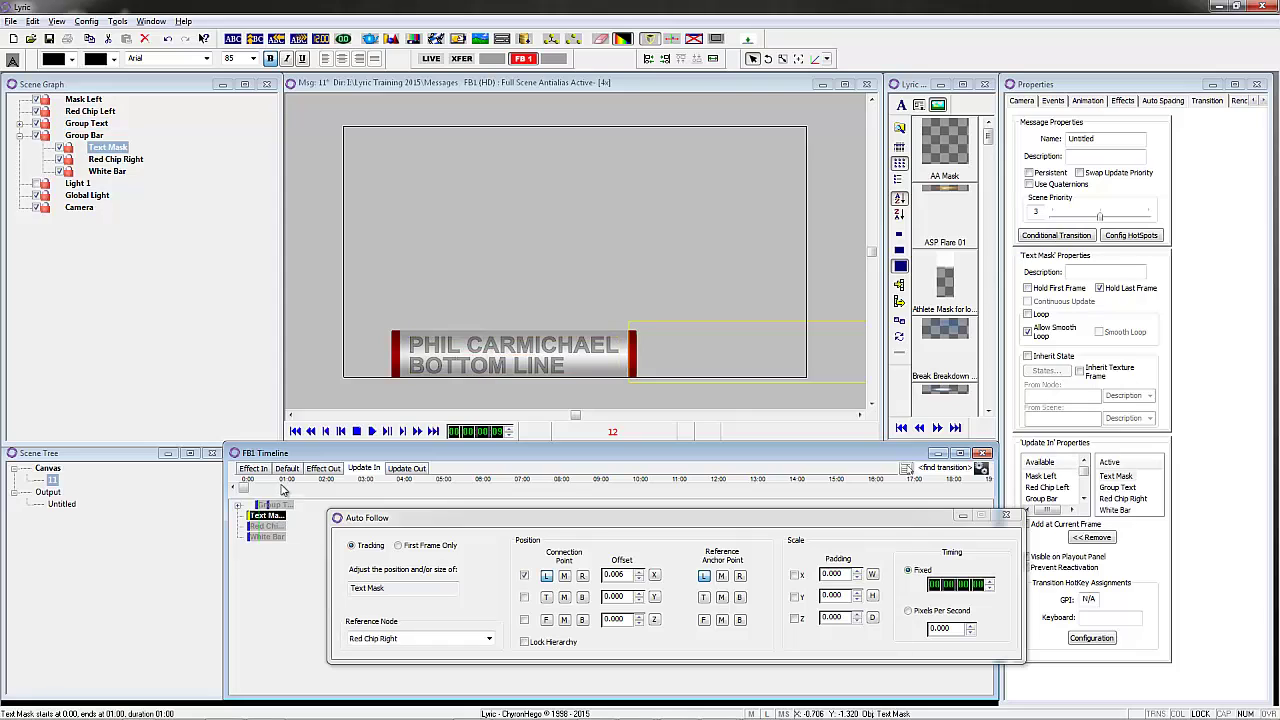
{"action": "left_click", "coordinate": [295, 431]}
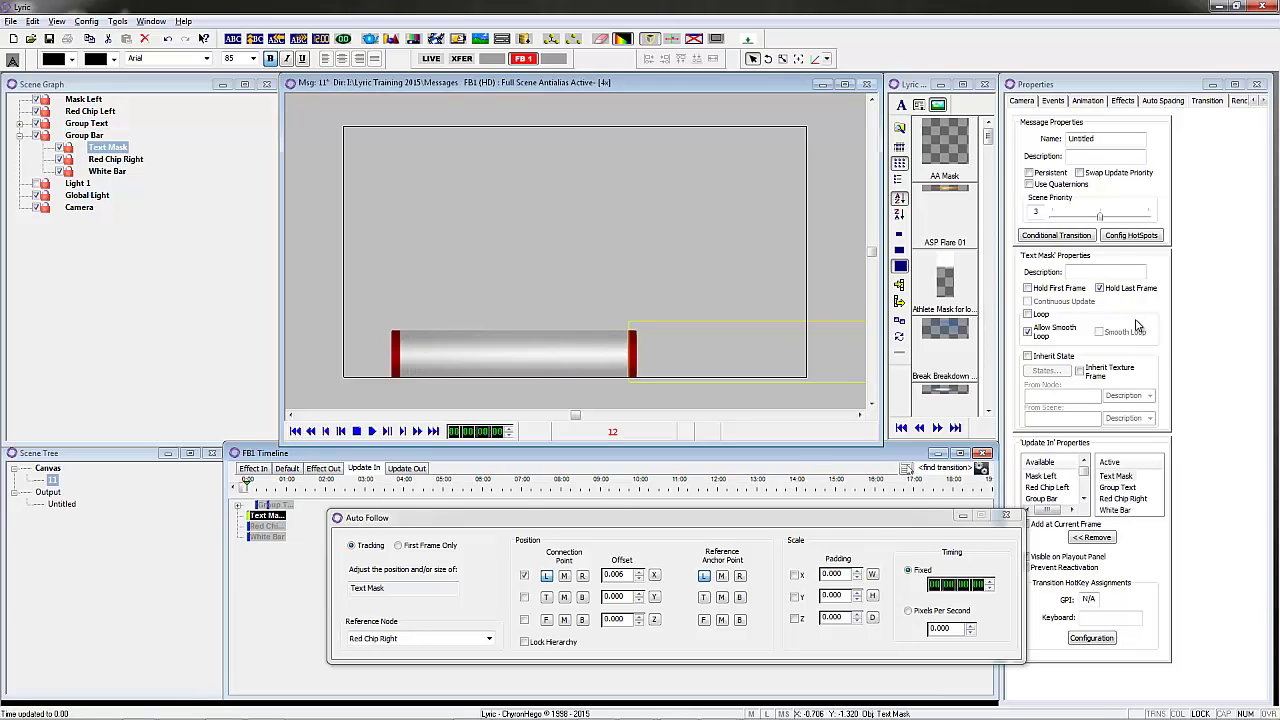
{"action": "left_click", "coordinate": [1028, 357]}
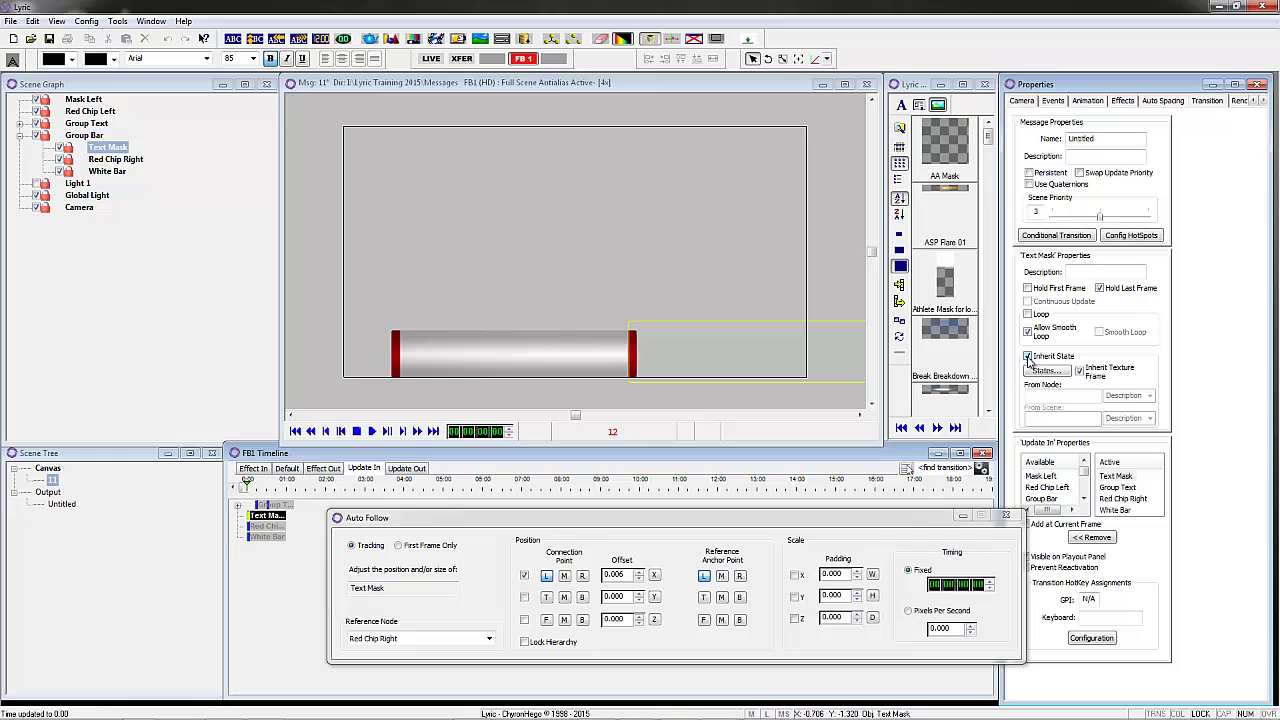
{"action": "left_click", "coordinate": [267, 526]}
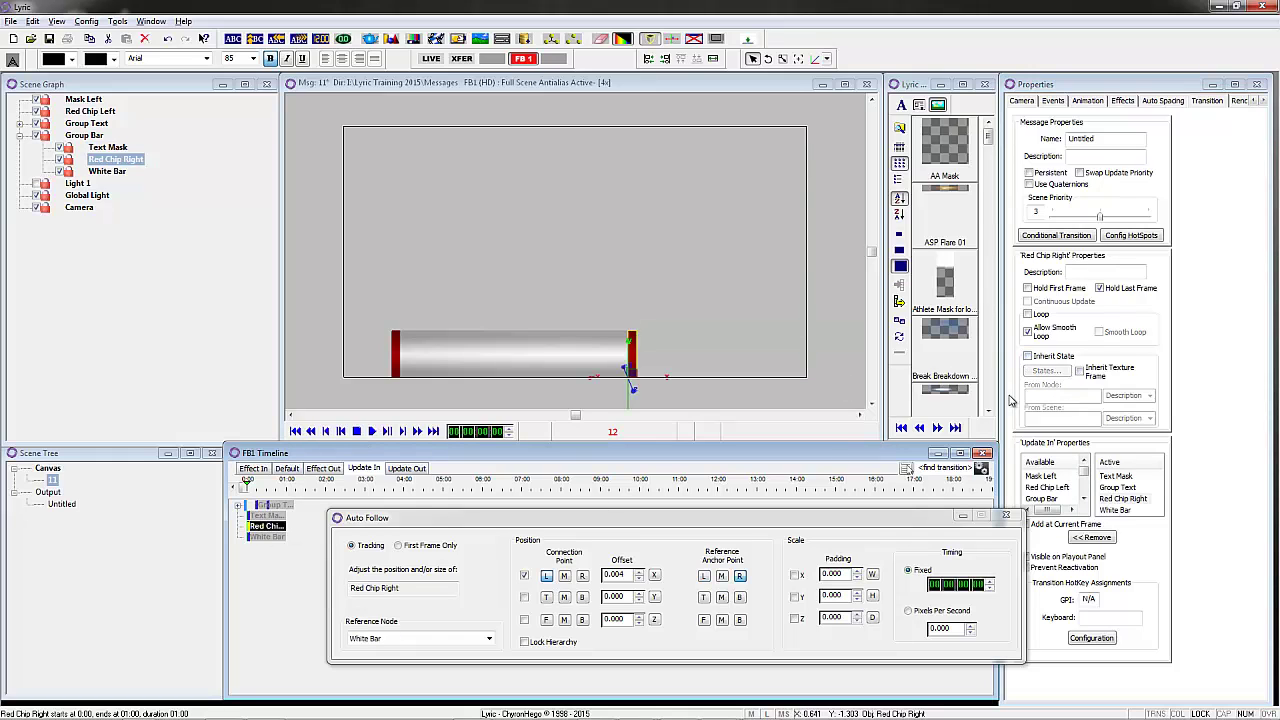
{"action": "left_click", "coordinate": [1029, 357]}
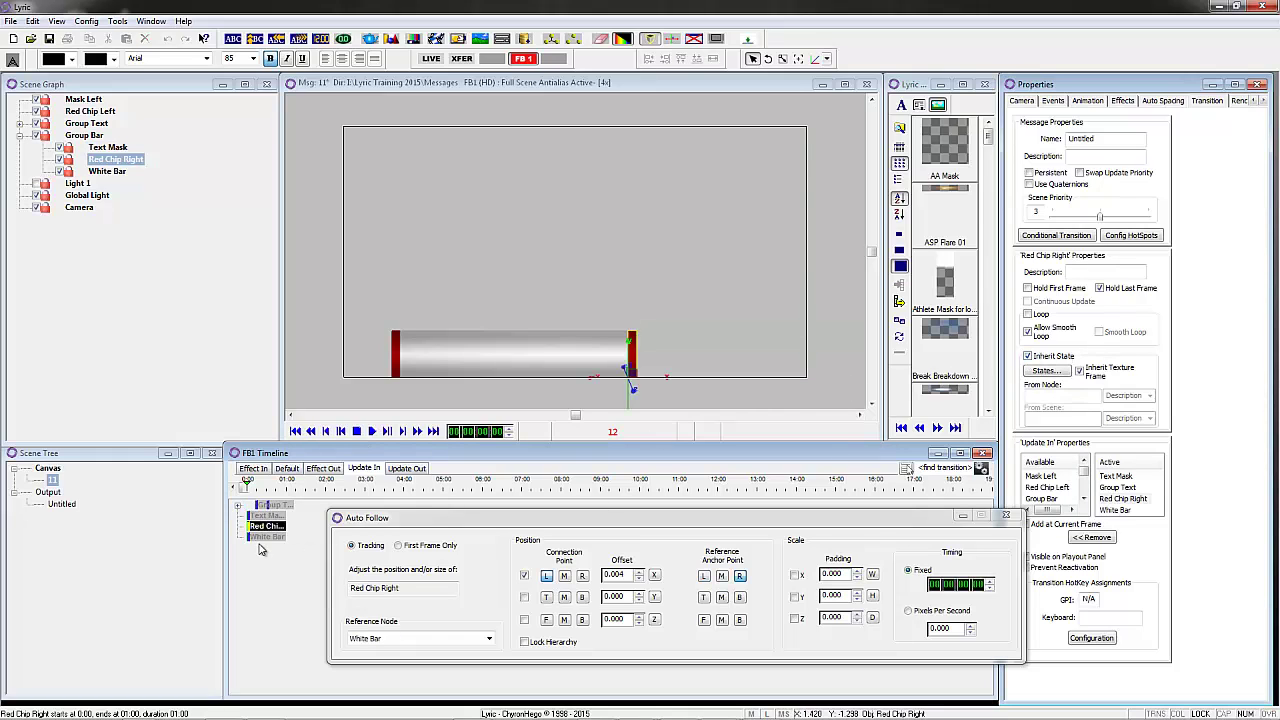
{"action": "left_click", "coordinate": [265, 537]}
{"action": "left_click", "coordinate": [1040, 357]}
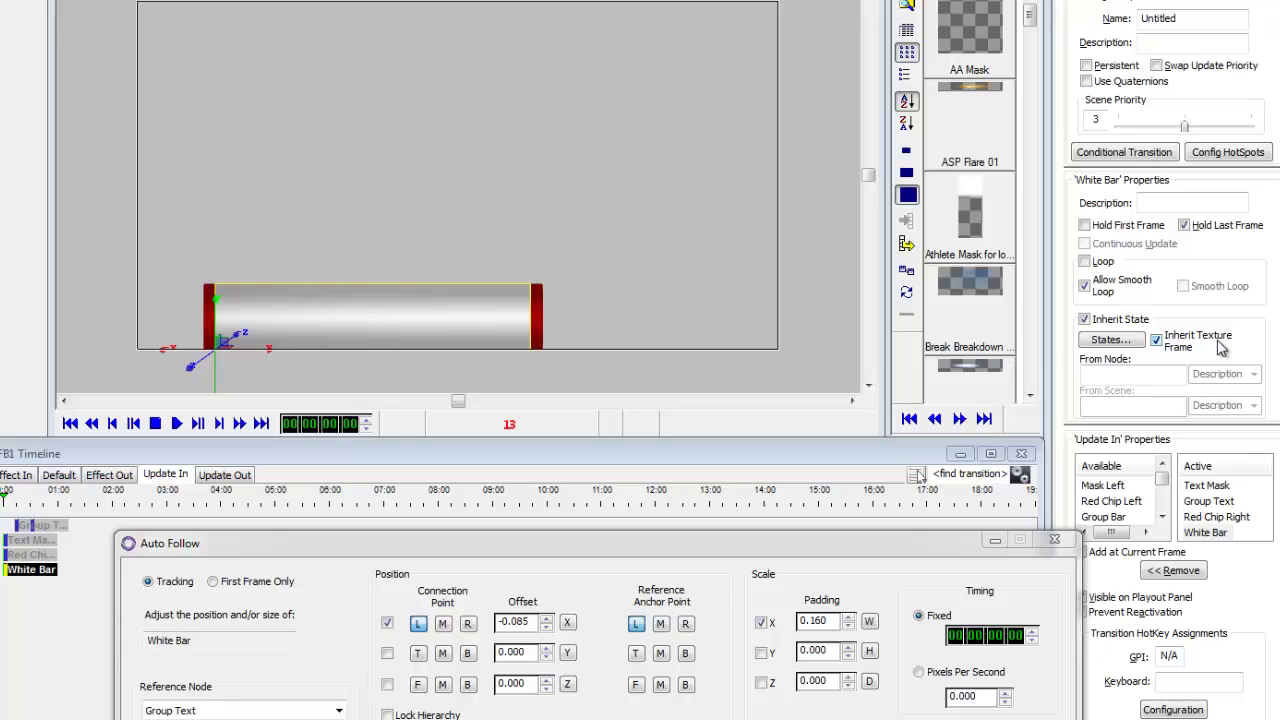
Name the message Lower Third in its transition properties.
{"action": "double_click", "coordinate": [1204, 20]}
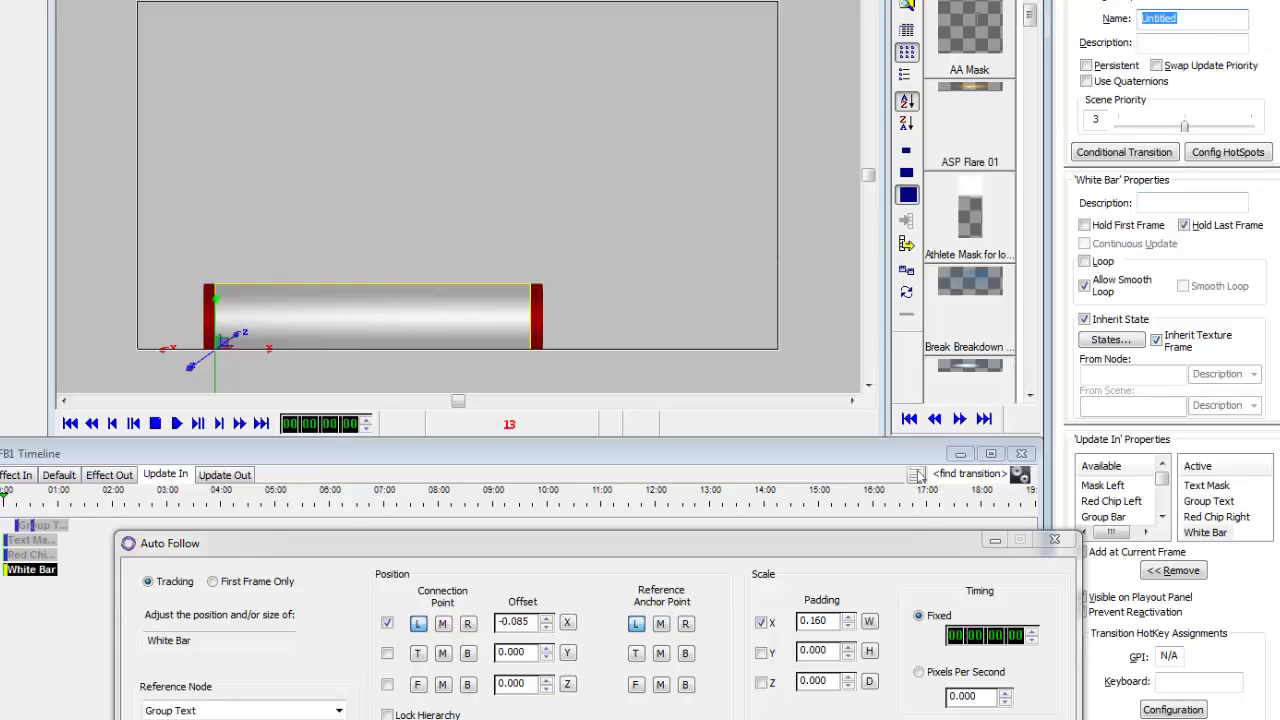
{"action": "type", "text": "Lower THir"}
{"action": "key", "text": "BackSpace"}
{"action": "key", "text": "BackSpace"}
{"action": "key", "text": "BackSpace"}
{"action": "type", "text": "hir"}
Make White Bar inherit its state from node White Bar in scene Lower Third, matching both by Name.
{"action": "left_click", "coordinate": [1104, 372]}
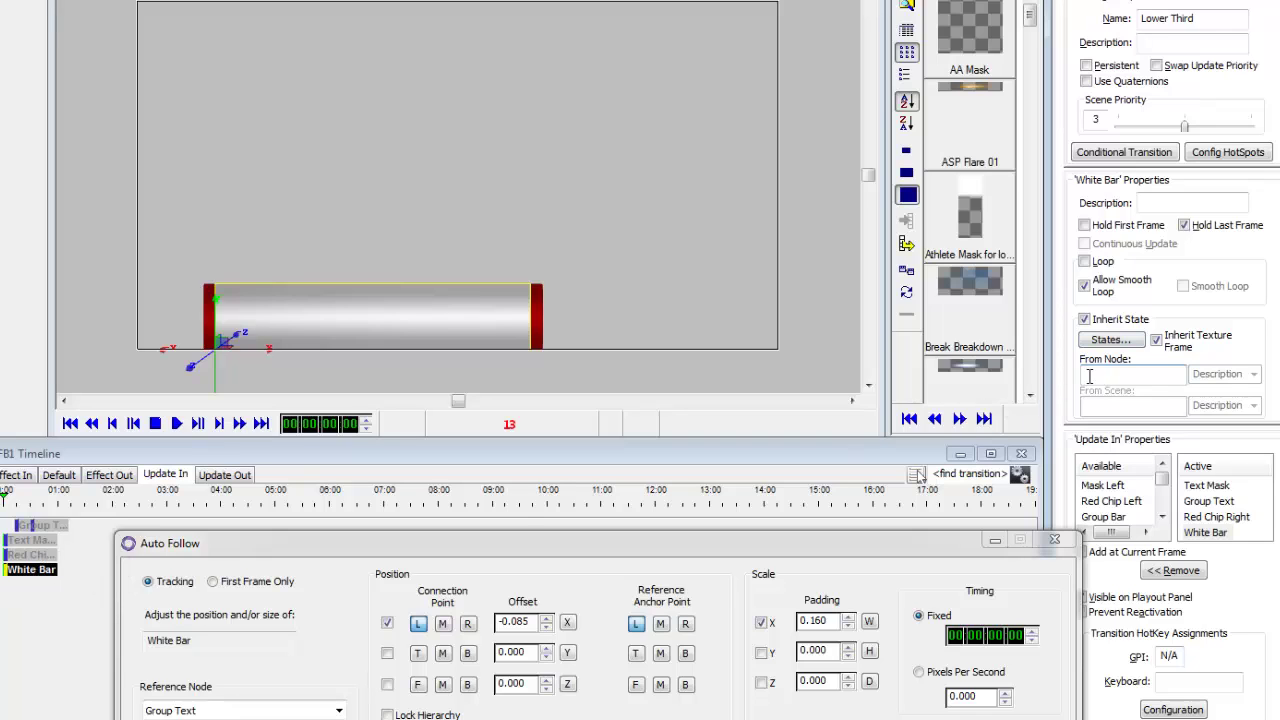
{"action": "type", "text": "White BGar"}
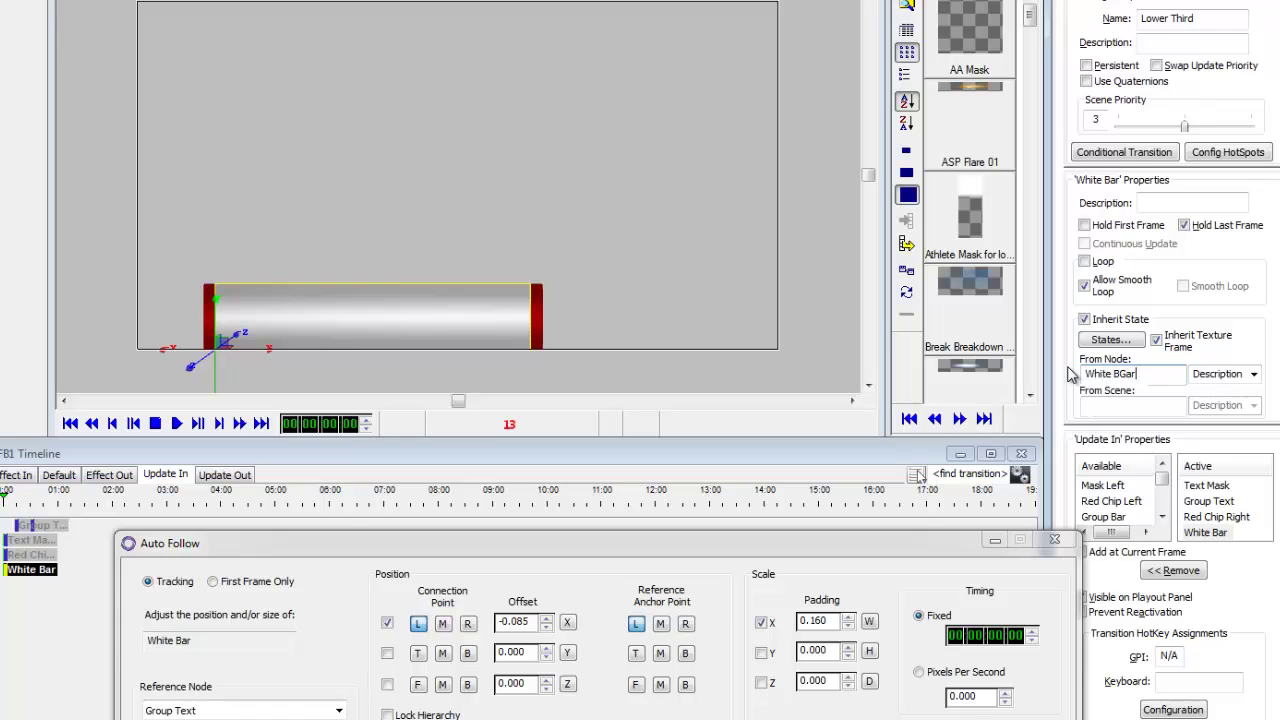
{"action": "key", "text": "Return"}
{"action": "left_click", "coordinate": [1122, 373]}
{"action": "key", "text": "BackSpace"}
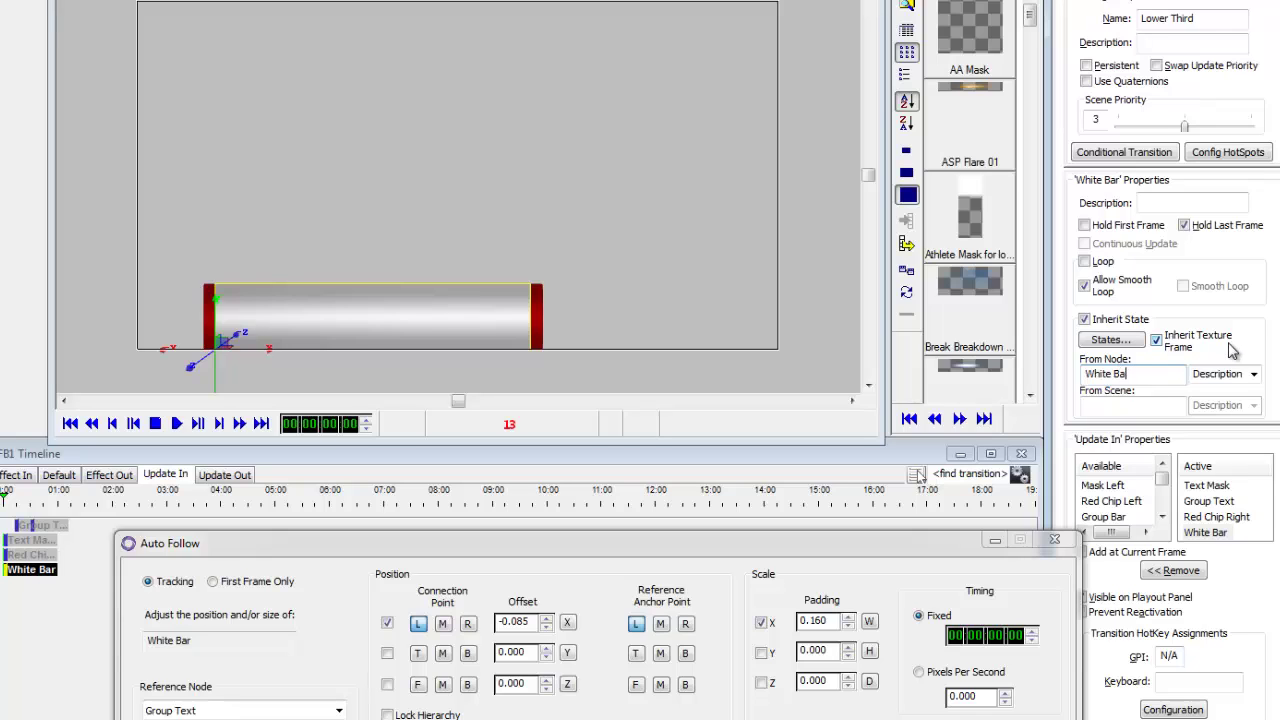
{"action": "left_click", "coordinate": [1253, 374]}
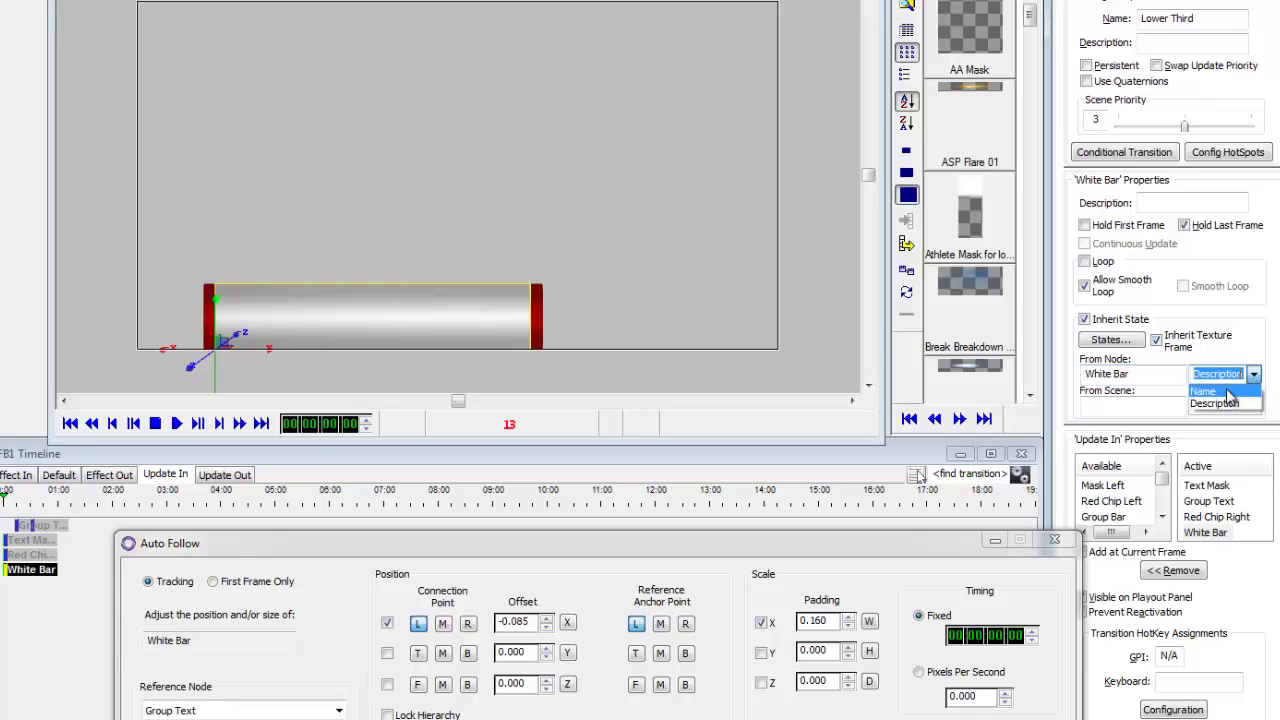
{"action": "left_click", "coordinate": [1222, 396]}
{"action": "left_click", "coordinate": [1115, 405]}
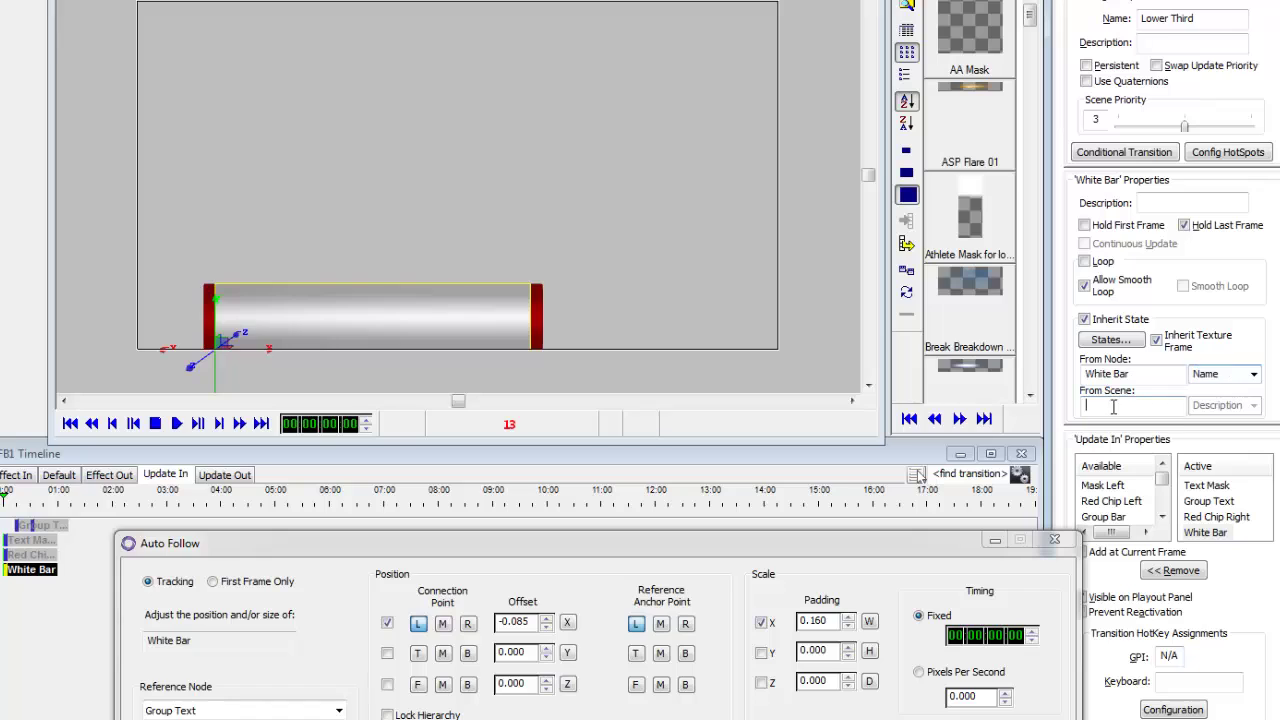
{"action": "type", "text": "Lower Third"}
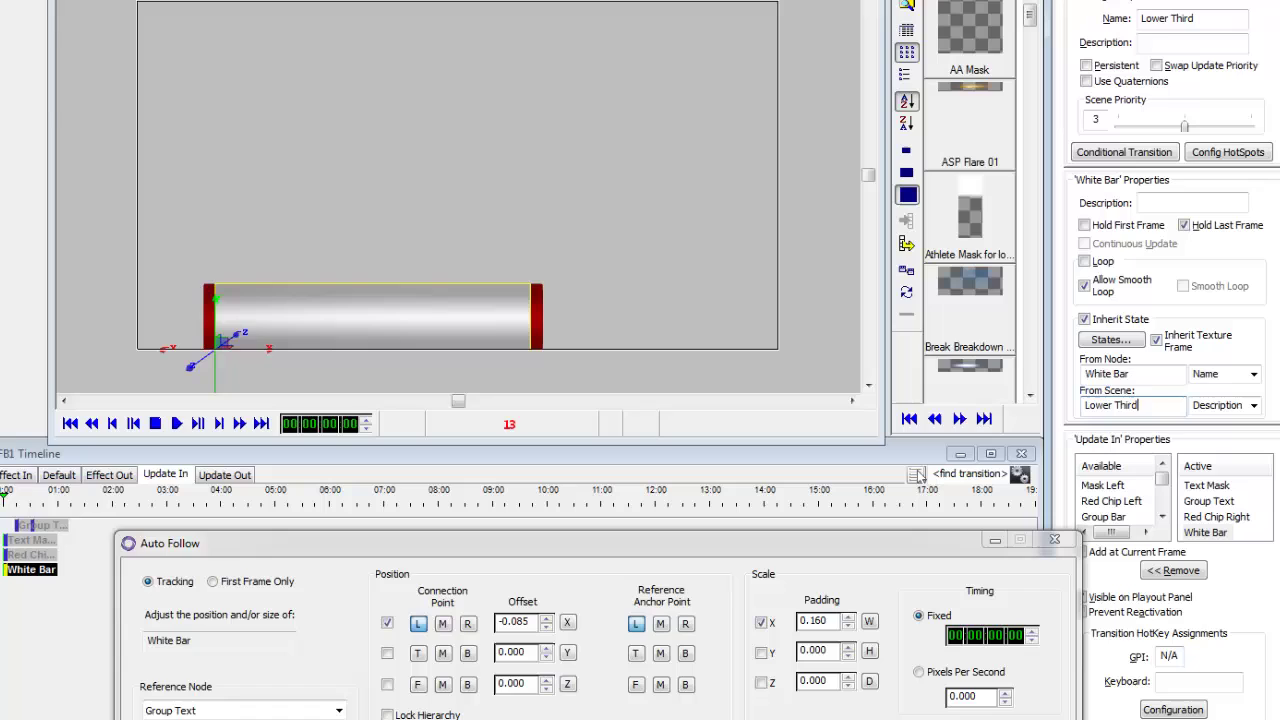
{"action": "left_click", "coordinate": [1253, 405]}
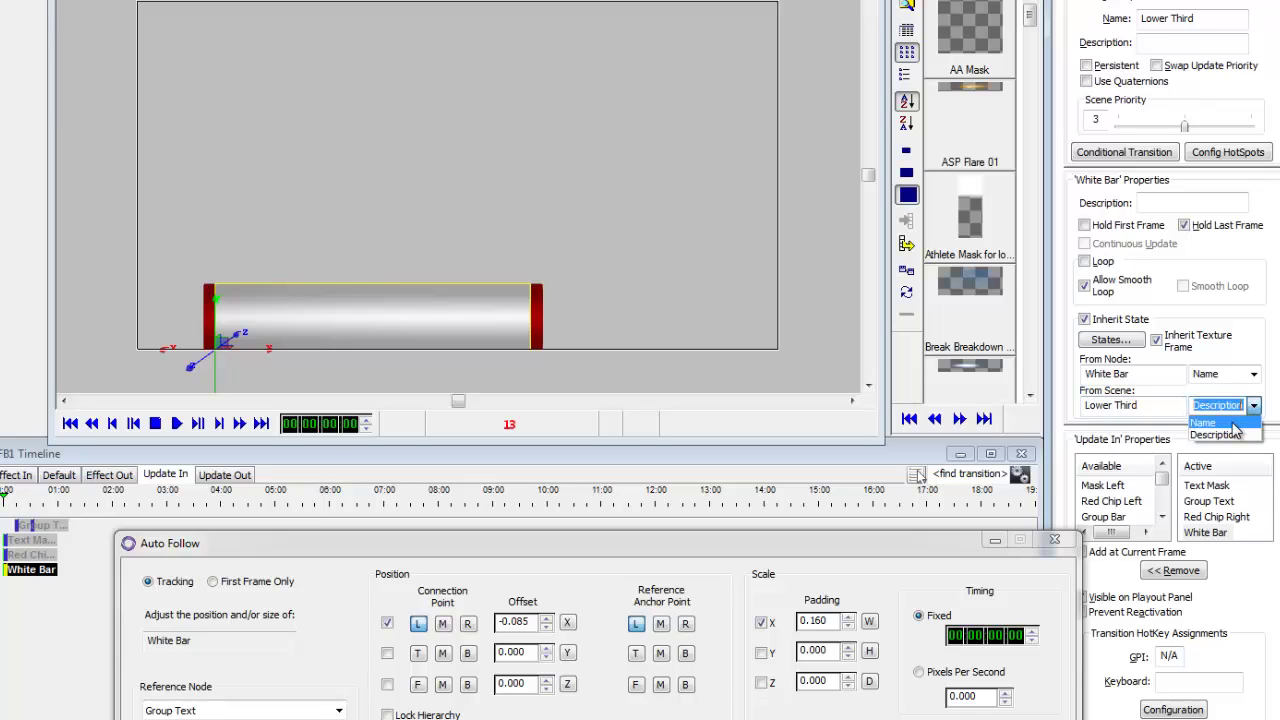
{"action": "left_click", "coordinate": [1218, 421]}
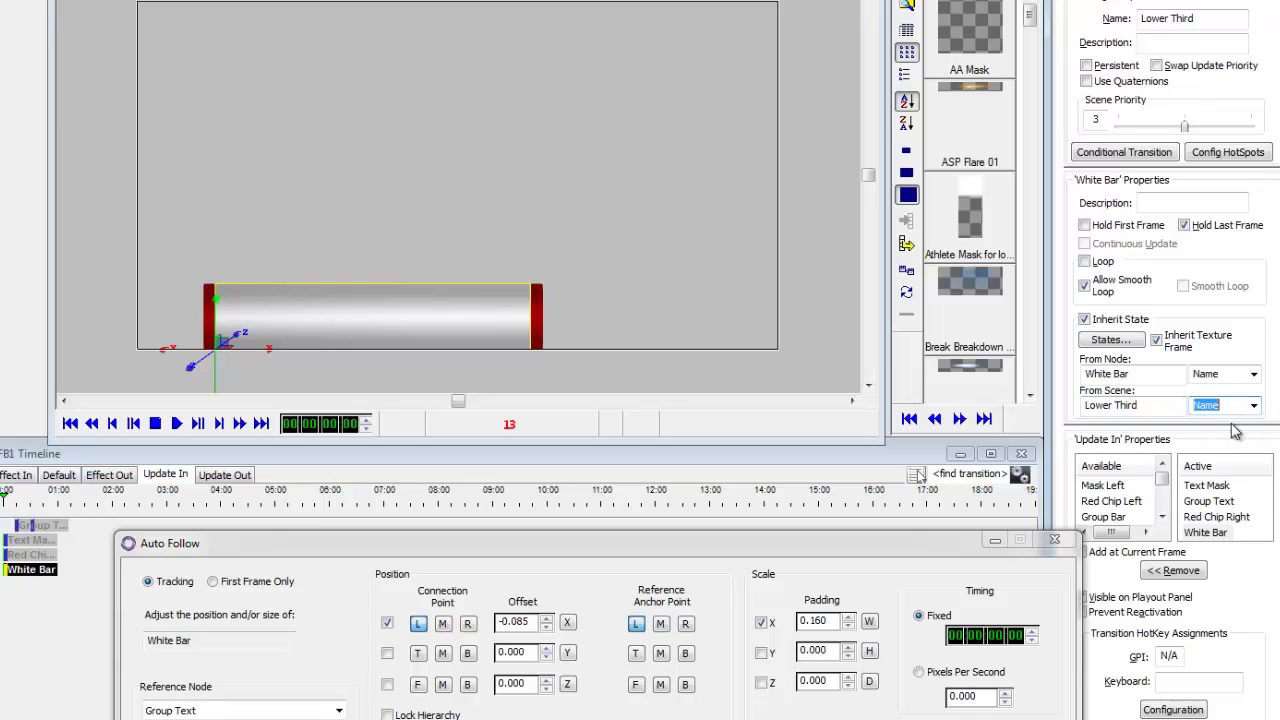
Make Red Chip Right inherit its state from node Red Chip Right in scene Lower Third, matching both by Name.
{"action": "left_click", "coordinate": [40, 555]}
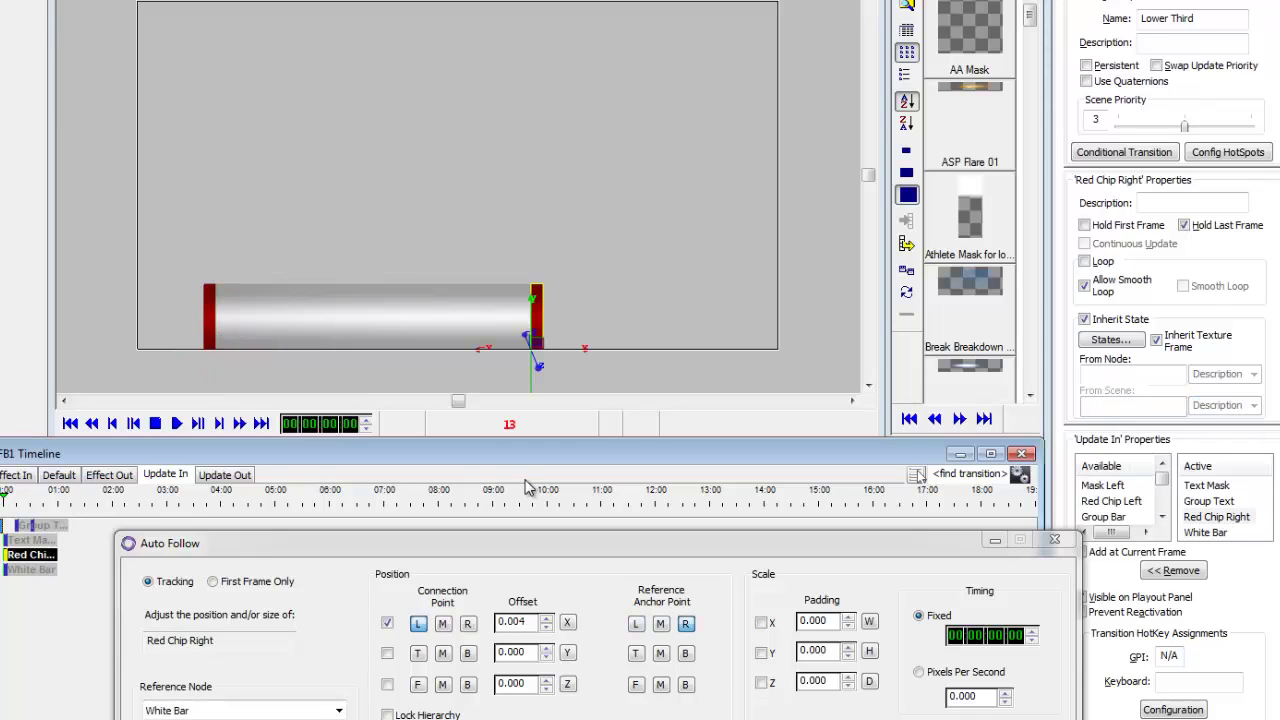
{"action": "left_click", "coordinate": [1106, 377]}
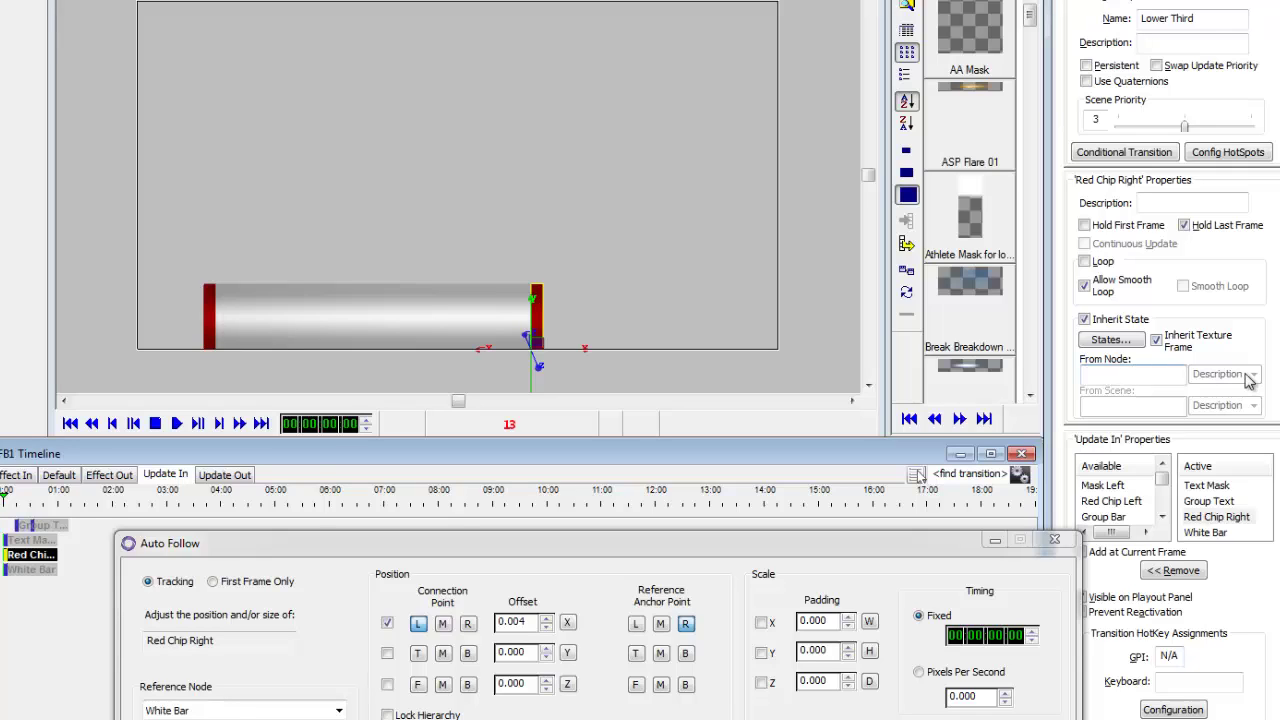
{"action": "type", "text": "Red Ch"}
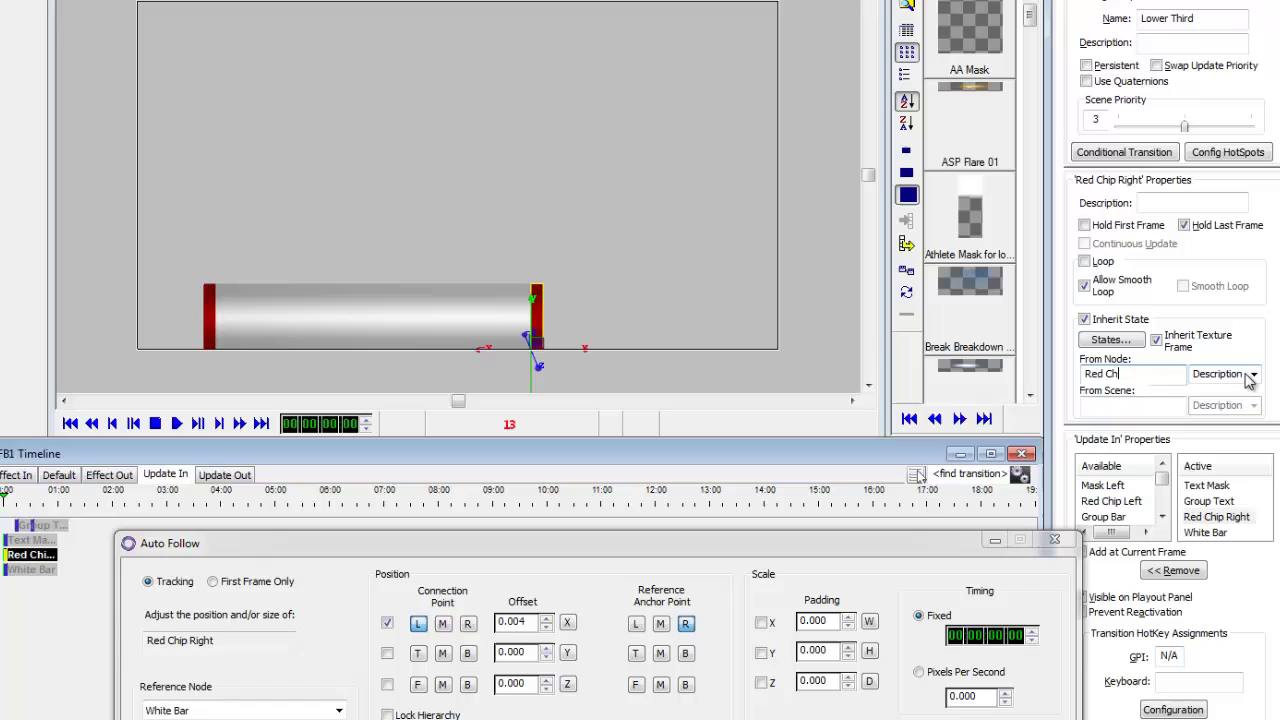
{"action": "type", "text": "ip Right"}
{"action": "left_click", "coordinate": [1250, 376]}
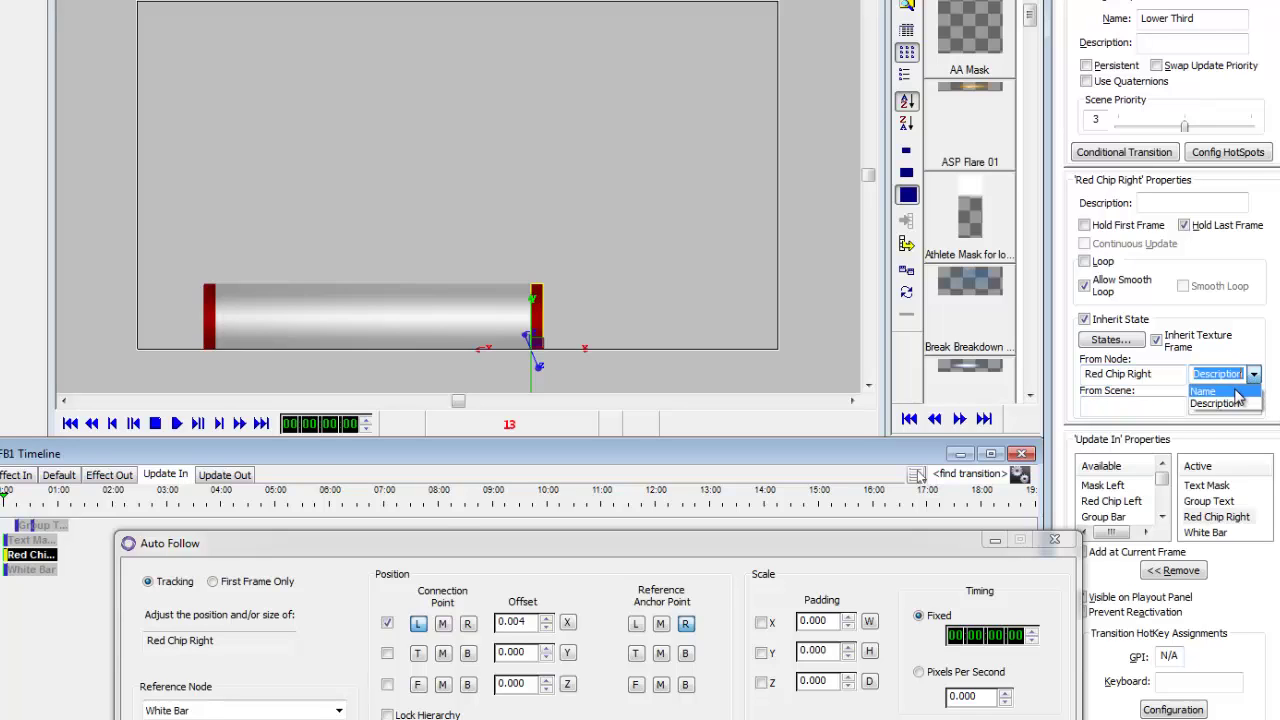
{"action": "left_click", "coordinate": [1238, 393]}
{"action": "left_click", "coordinate": [1153, 407]}
{"action": "type", "text": "L"}
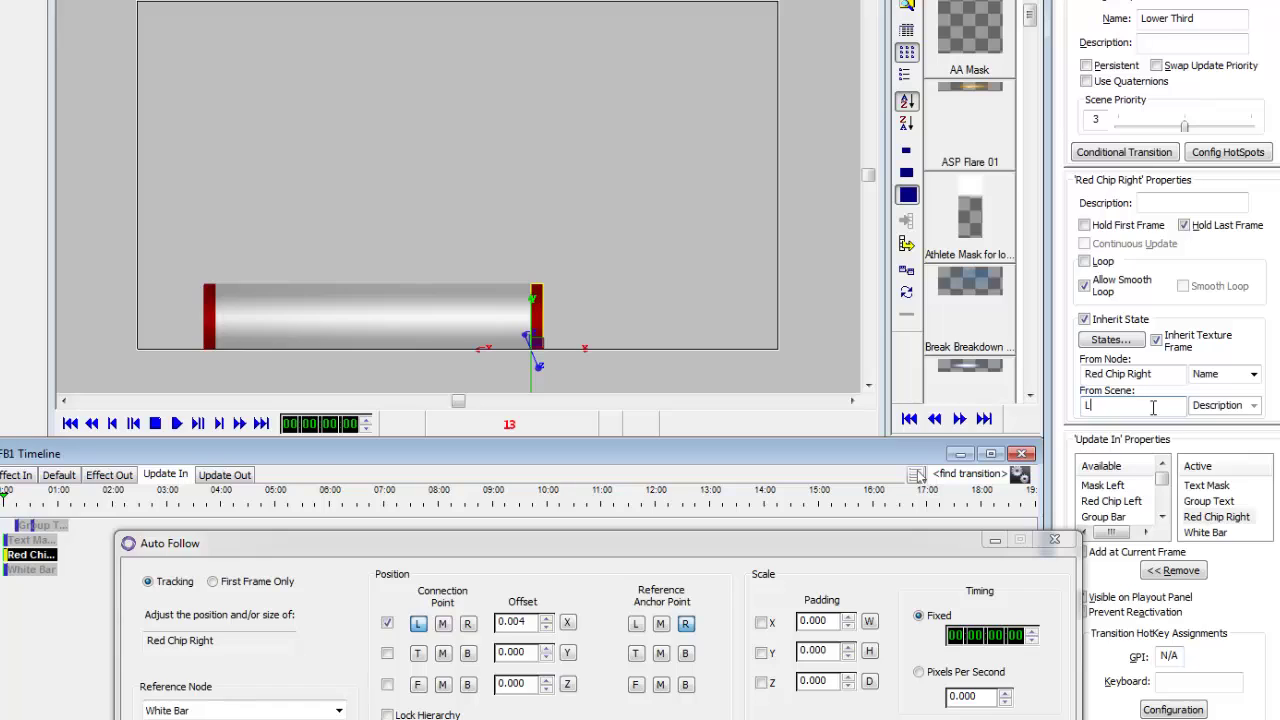
{"action": "type", "text": "ower Third"}
{"action": "left_click", "coordinate": [1250, 405]}
{"action": "left_click", "coordinate": [1238, 421]}
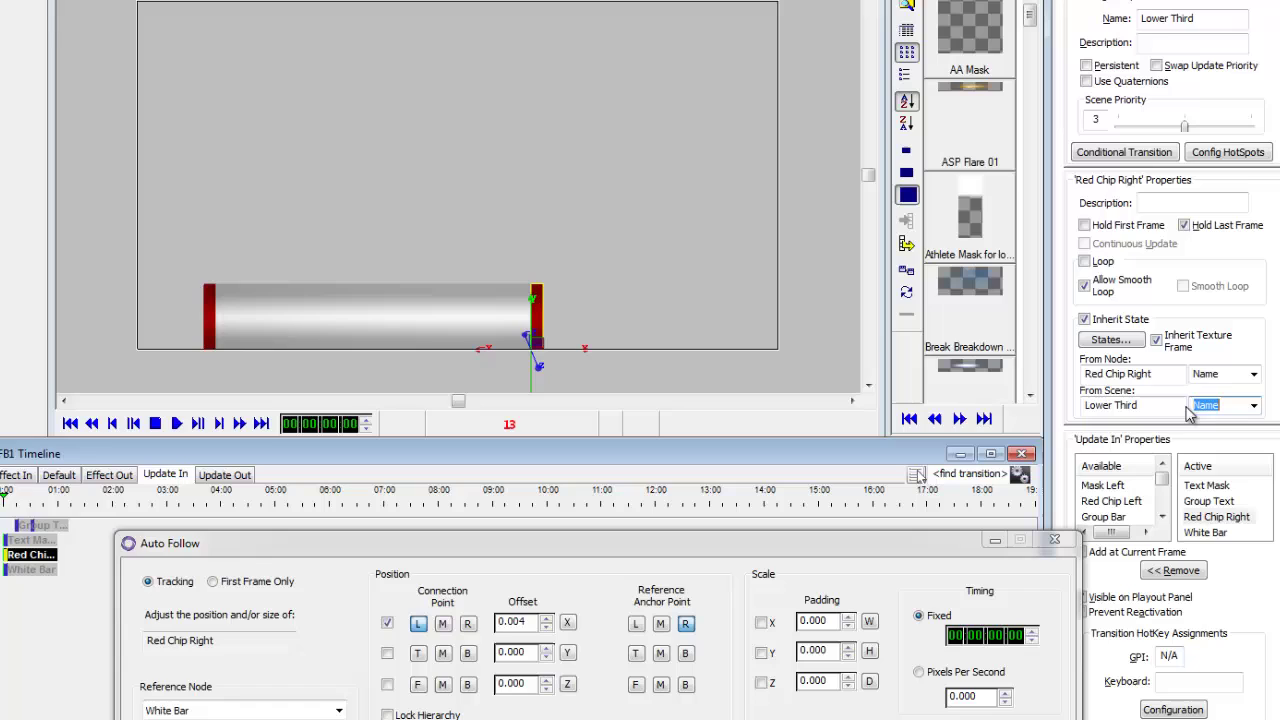
Make Text Mask inherit its state from node Text Mask in scene Lower Third, matching both by Name.
{"action": "left_click", "coordinate": [32, 540]}
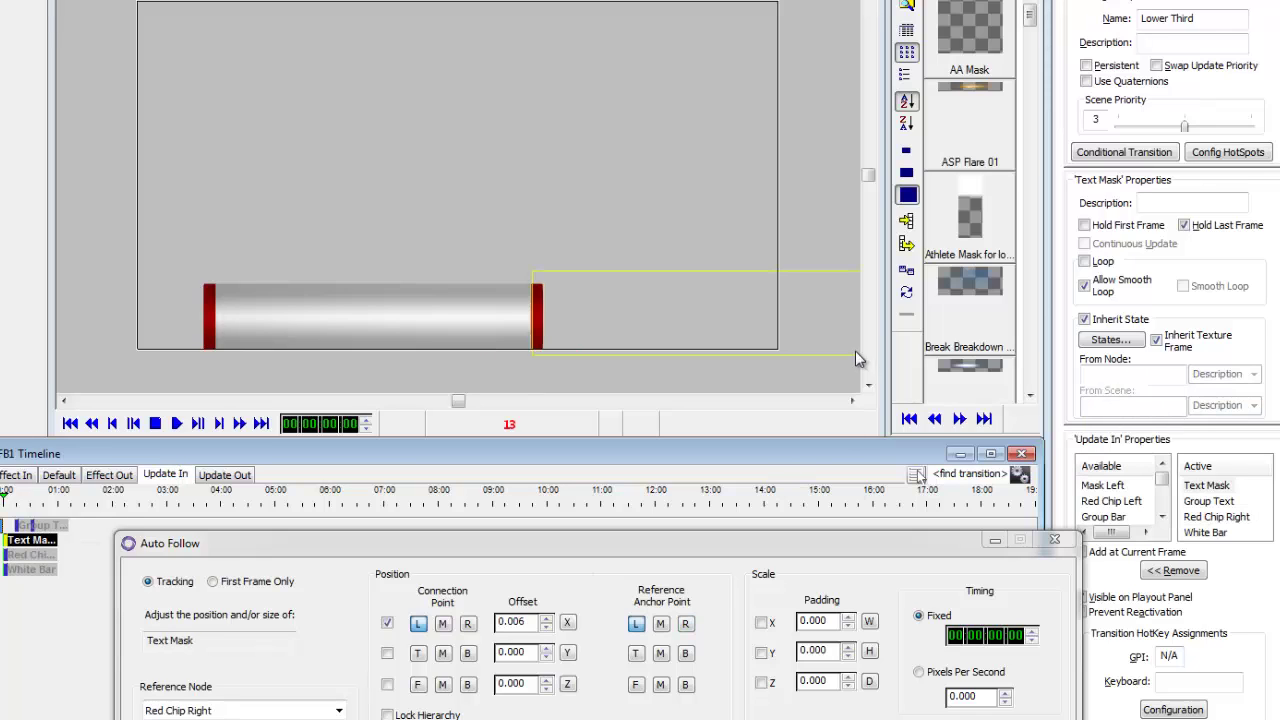
{"action": "left_click", "coordinate": [1124, 376]}
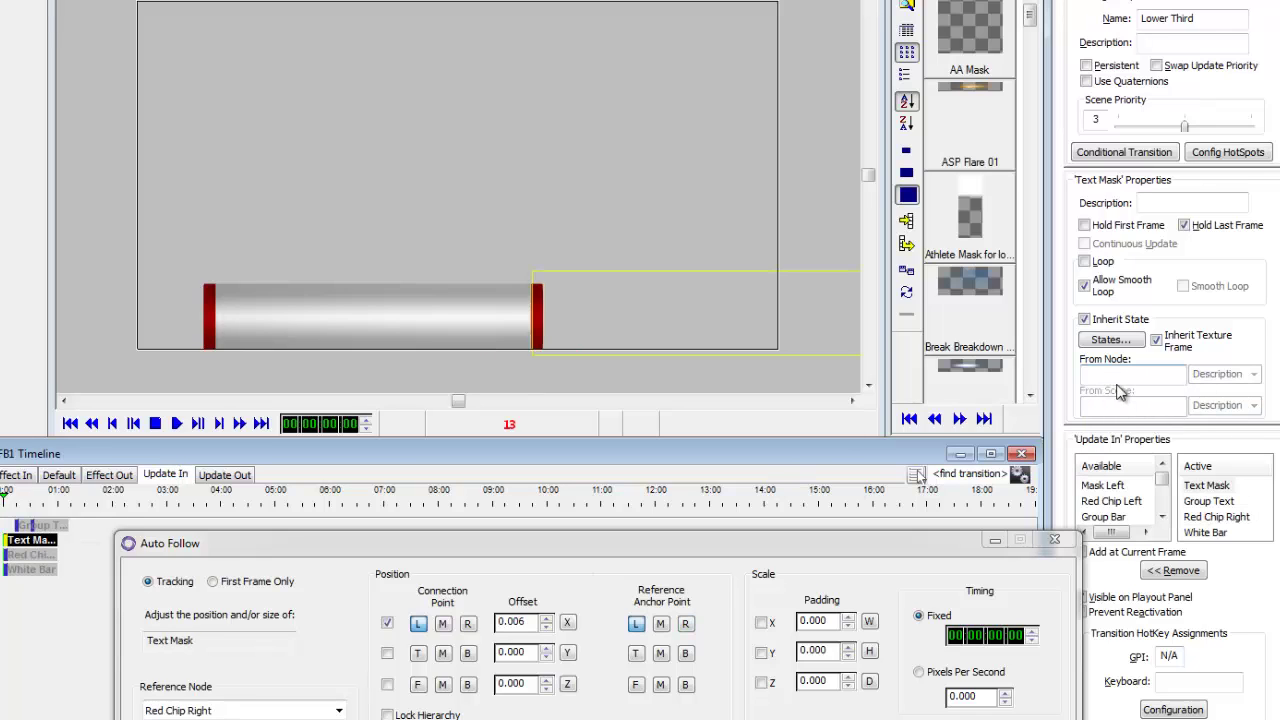
{"action": "type", "text": "Text"}
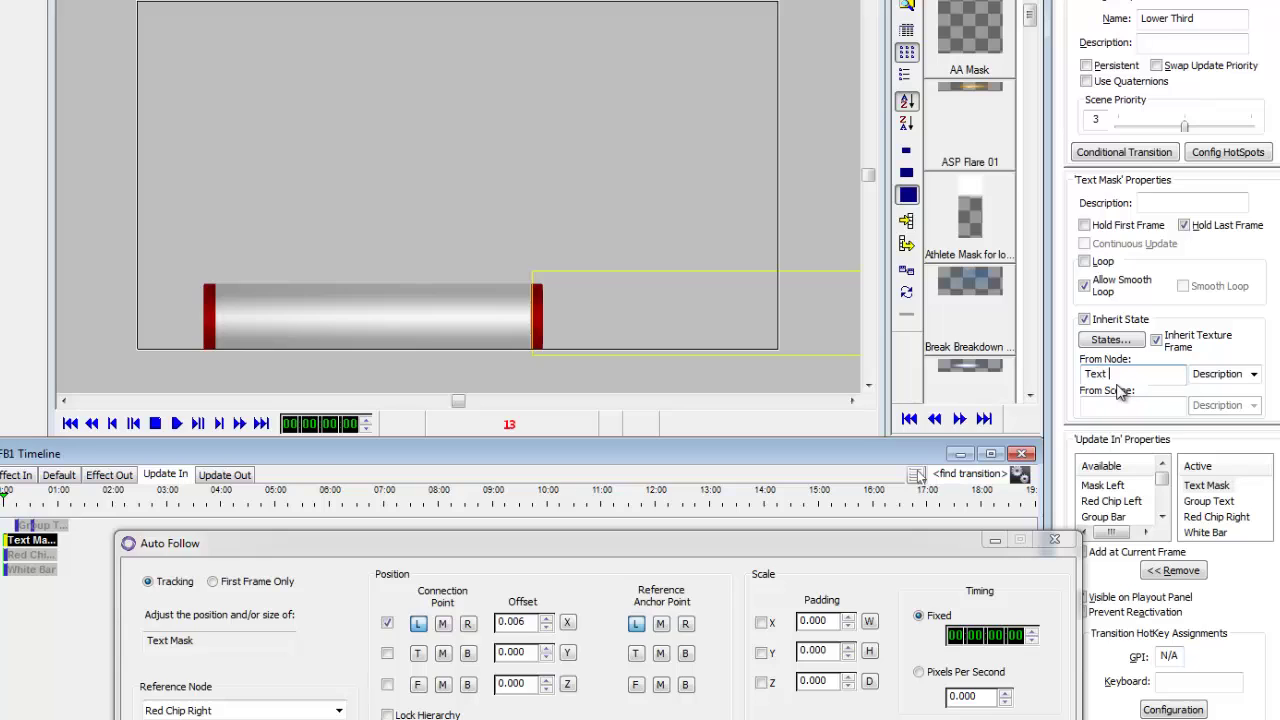
{"action": "type", "text": " Mask"}
{"action": "left_click", "coordinate": [1253, 374]}
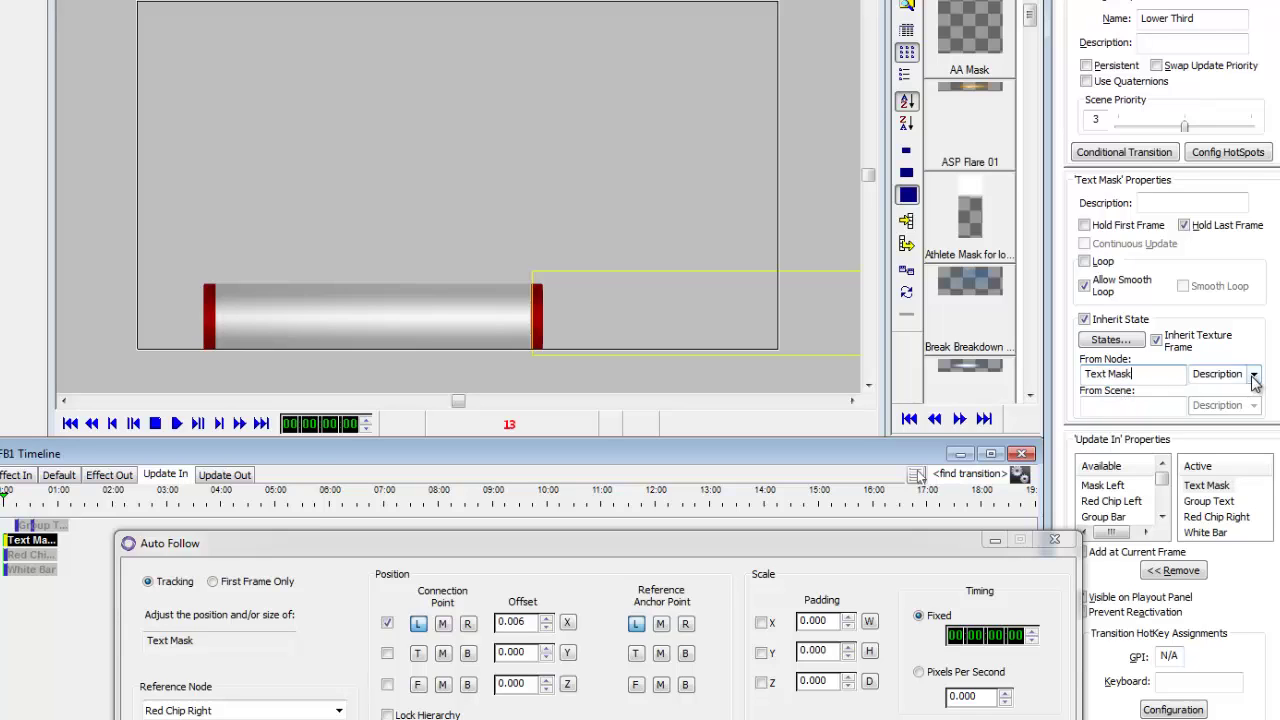
{"action": "left_click", "coordinate": [1220, 399]}
{"action": "left_click", "coordinate": [1145, 405]}
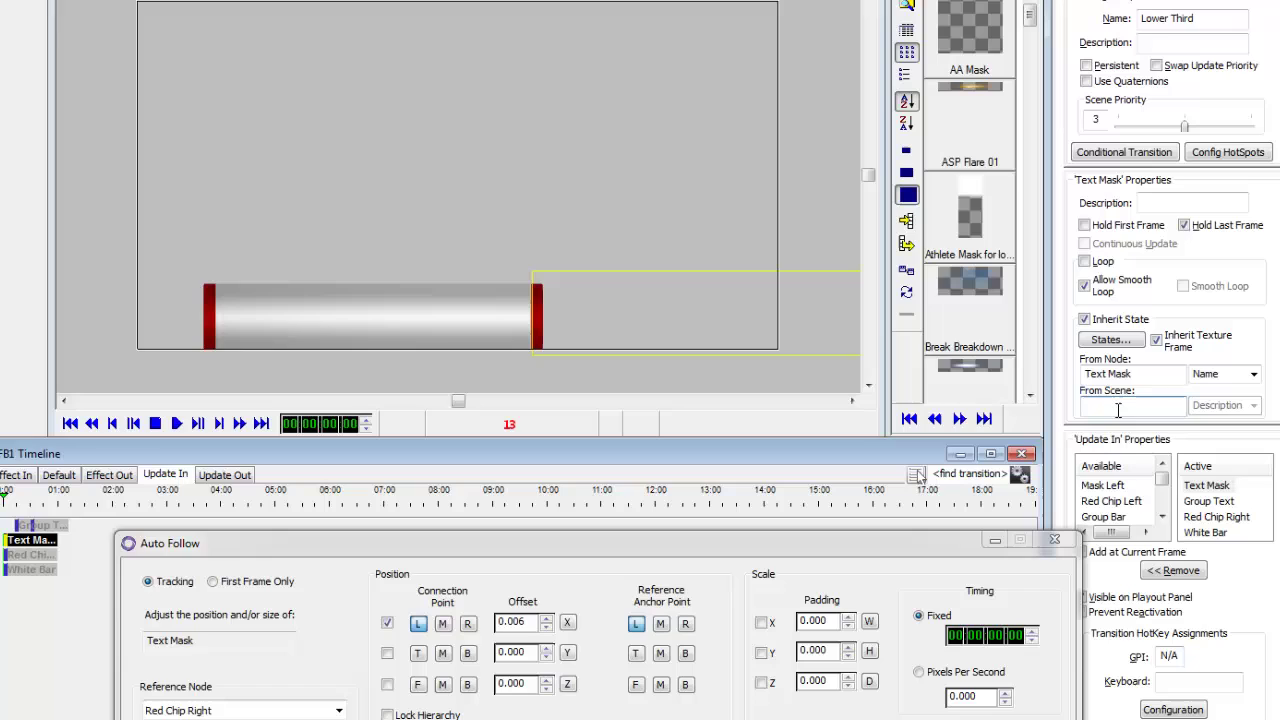
{"action": "type", "text": "Lower Third"}
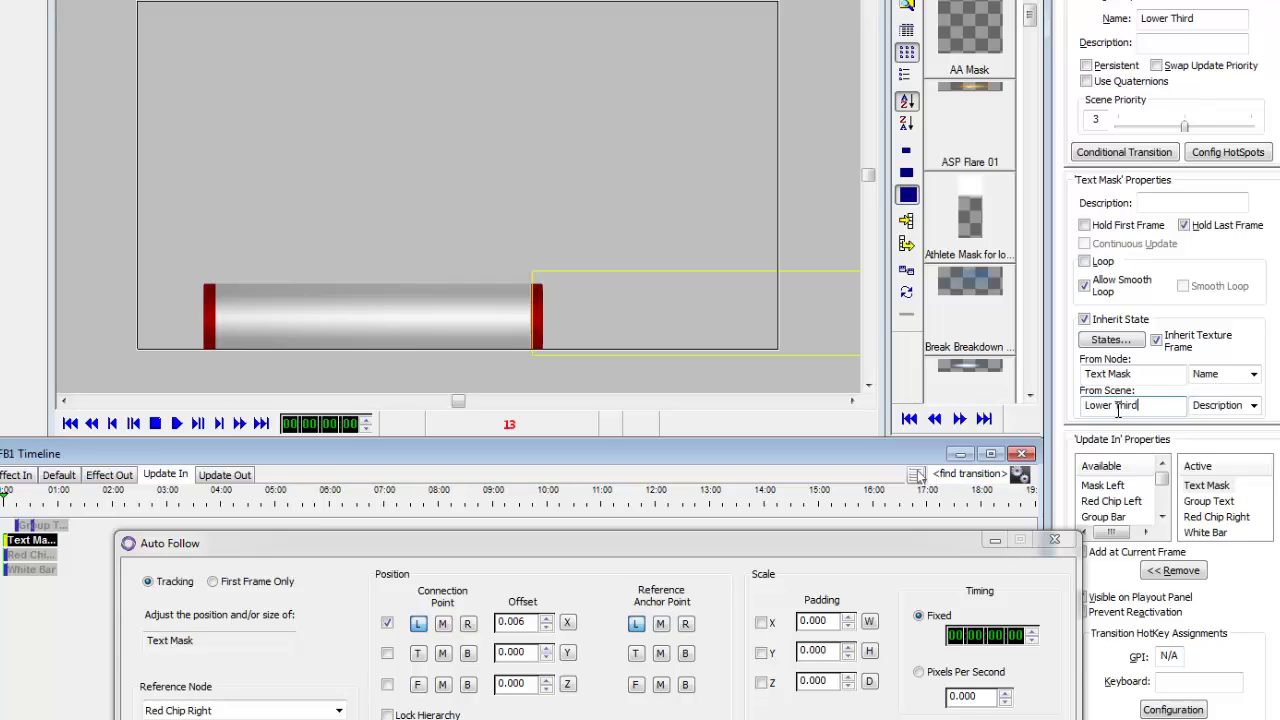
{"action": "left_click", "coordinate": [1253, 405]}
{"action": "left_click", "coordinate": [1220, 428]}
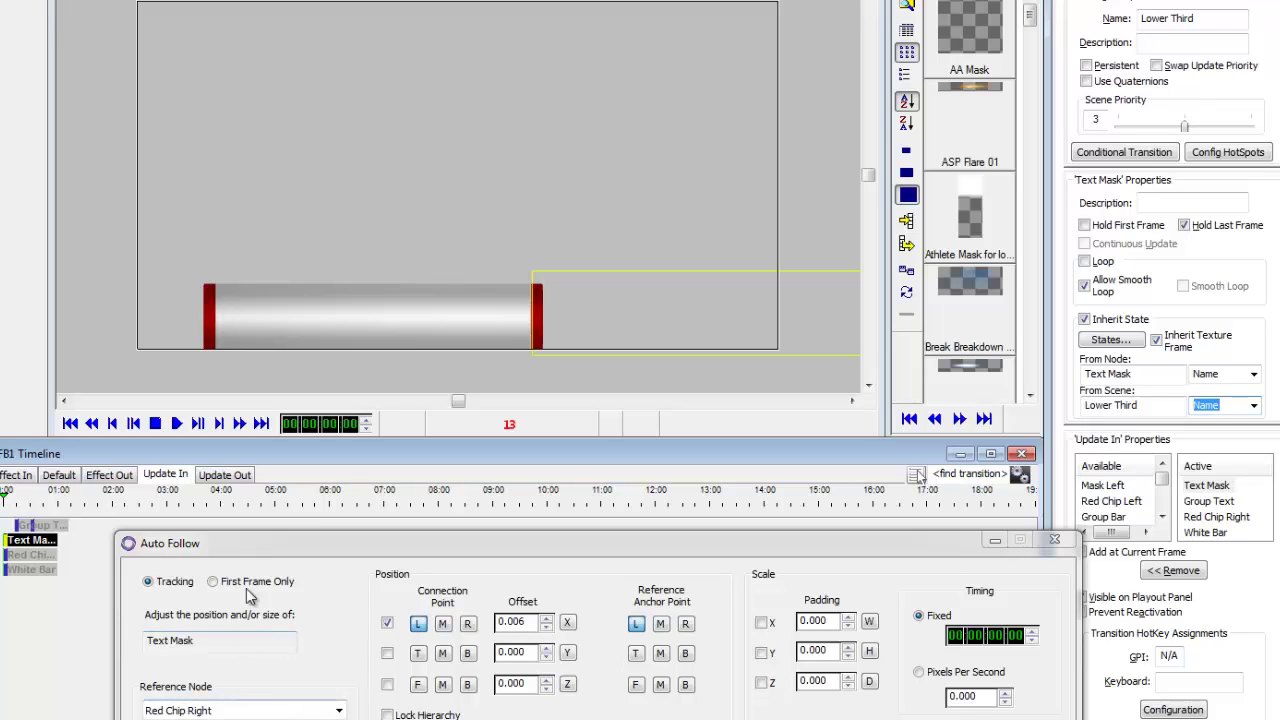
Recheck the inherit settings of Red Chip Right and White Bar, and set Text Mask's Auto Follow timing to Pixels Per Second with value 3.
{"action": "left_click", "coordinate": [35, 555]}
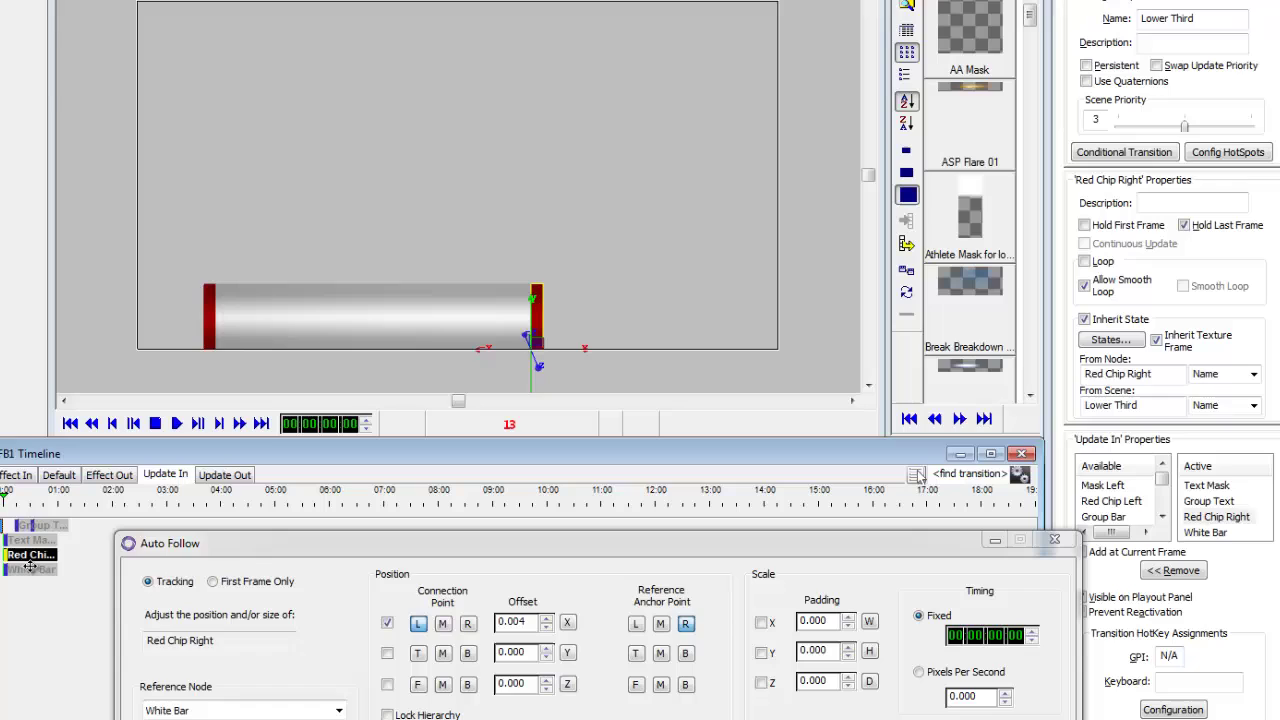
{"action": "left_click", "coordinate": [30, 569]}
{"action": "left_click", "coordinate": [33, 555]}
{"action": "left_click", "coordinate": [35, 540]}
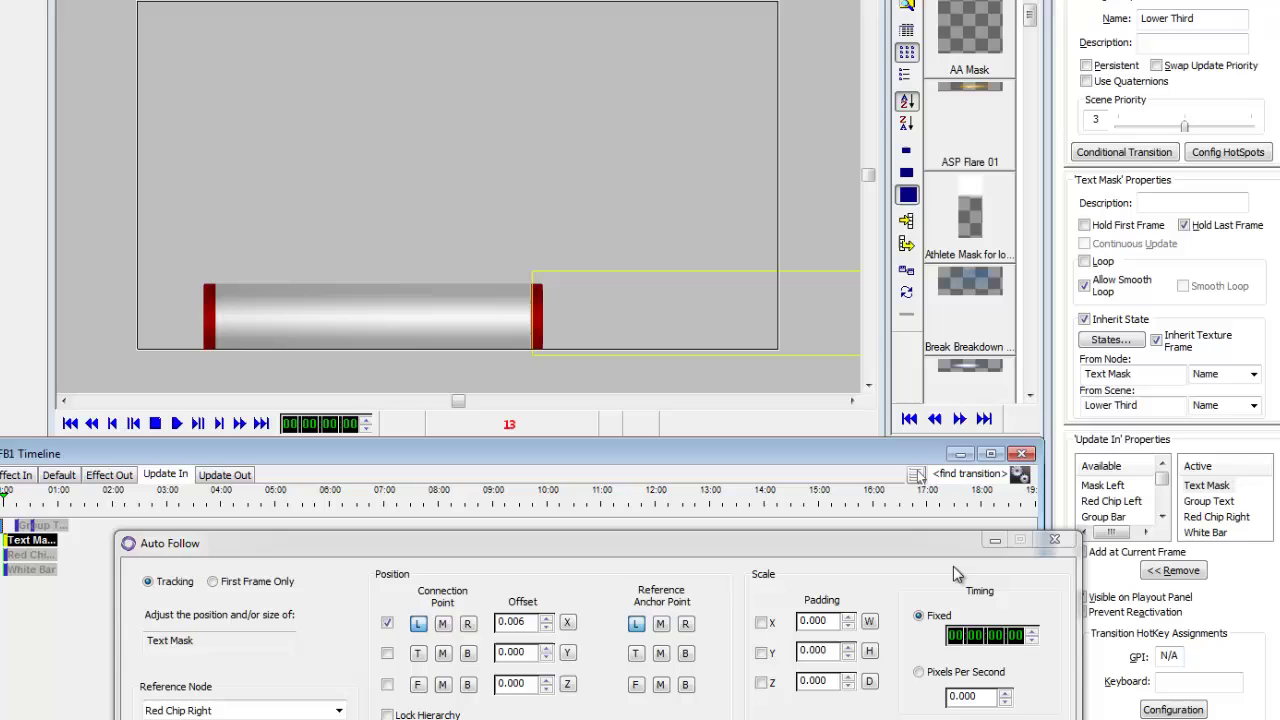
{"action": "left_click", "coordinate": [919, 672]}
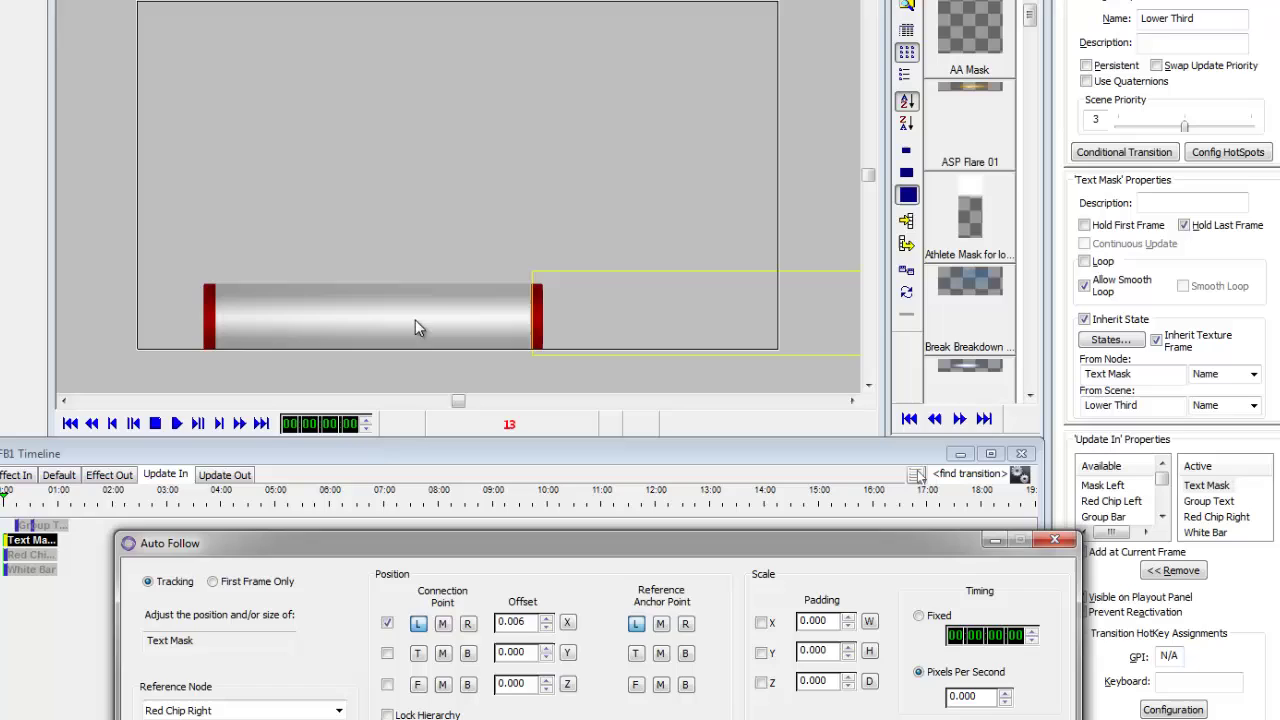
{"action": "double_click", "coordinate": [984, 696]}
{"action": "type", "text": "3"}
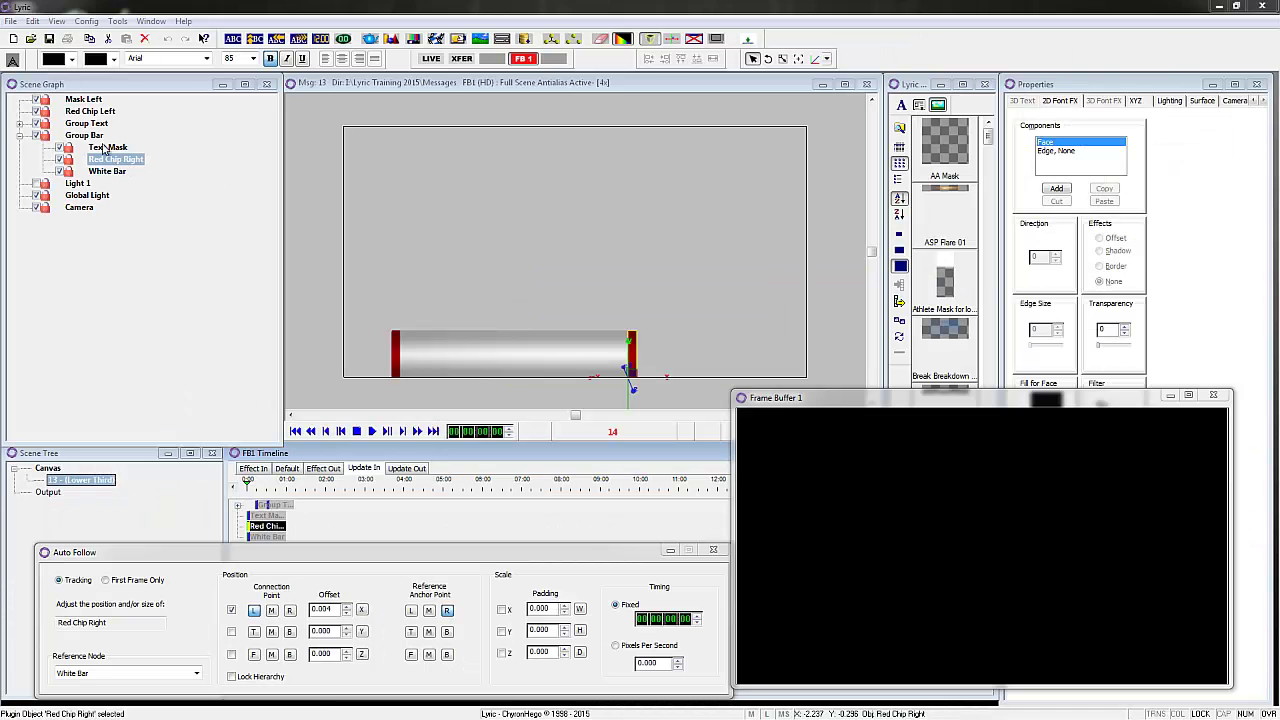
Set Red Chip Right's Auto Follow timing to Pixels Per Second with a value of 3800, matching Text Mask.
{"action": "left_click", "coordinate": [107, 147]}
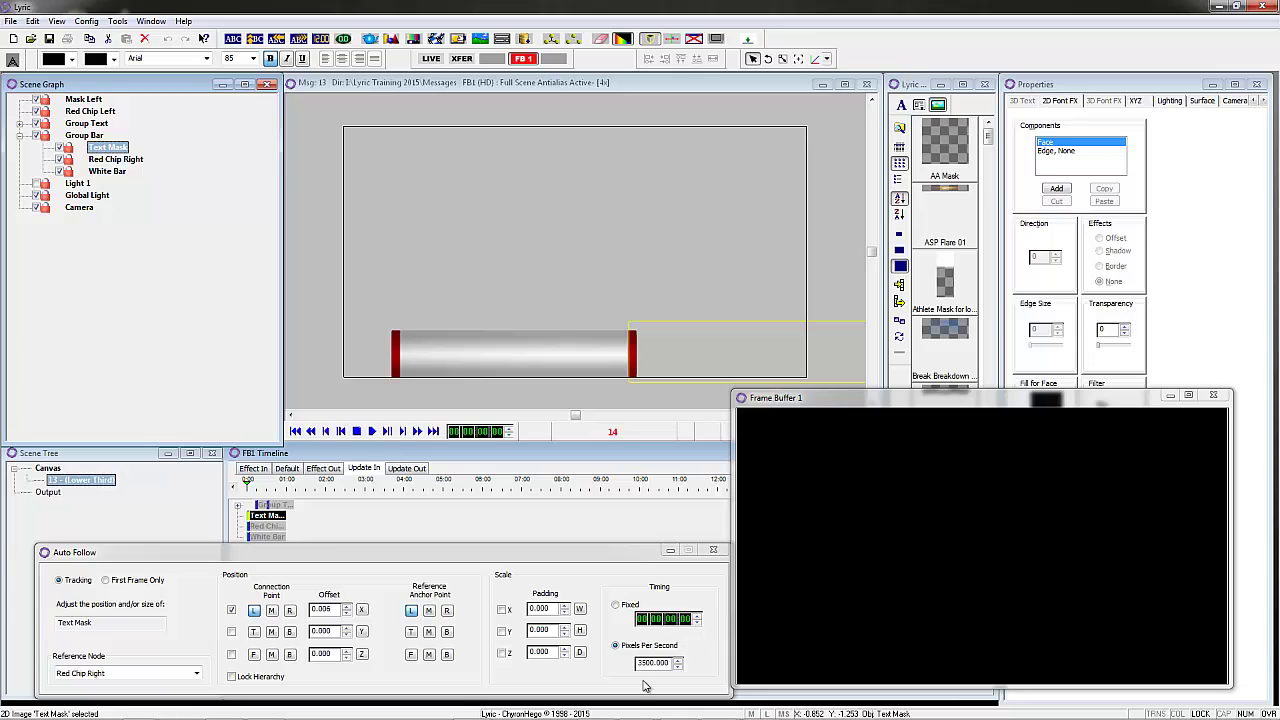
{"action": "left_click", "coordinate": [102, 161]}
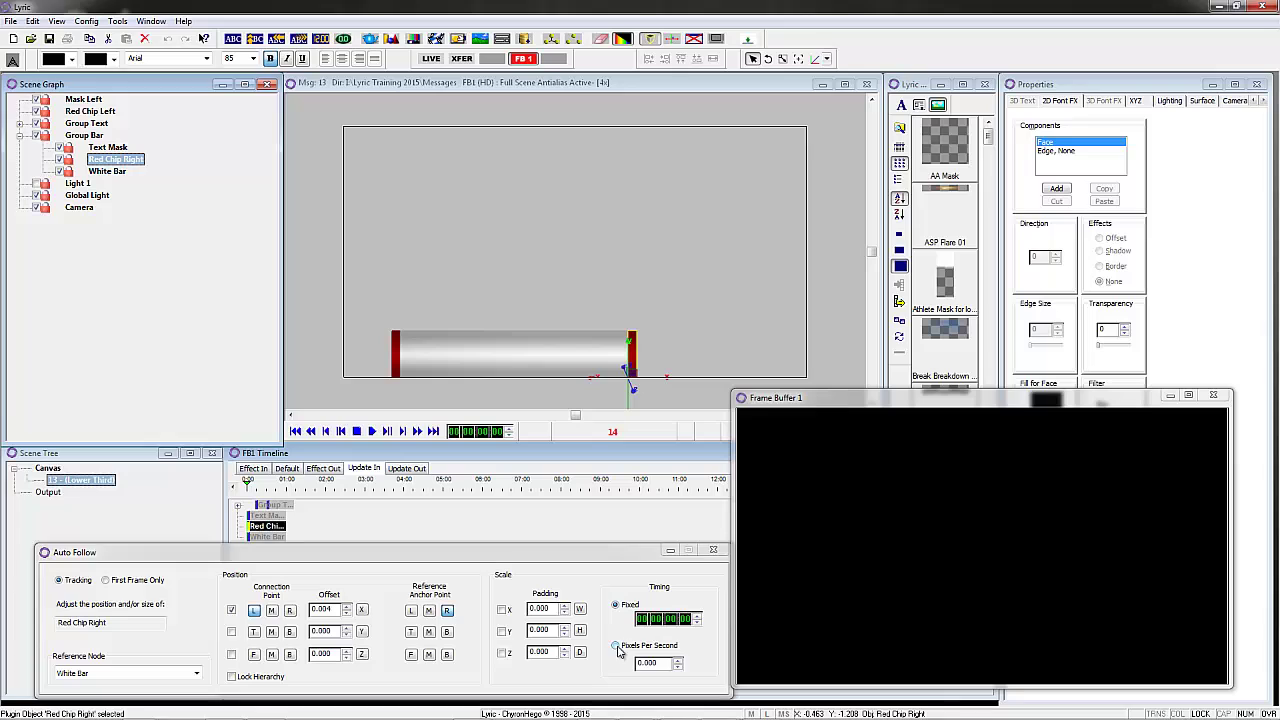
{"action": "left_click", "coordinate": [664, 662]}
{"action": "double_click", "coordinate": [666, 662]}
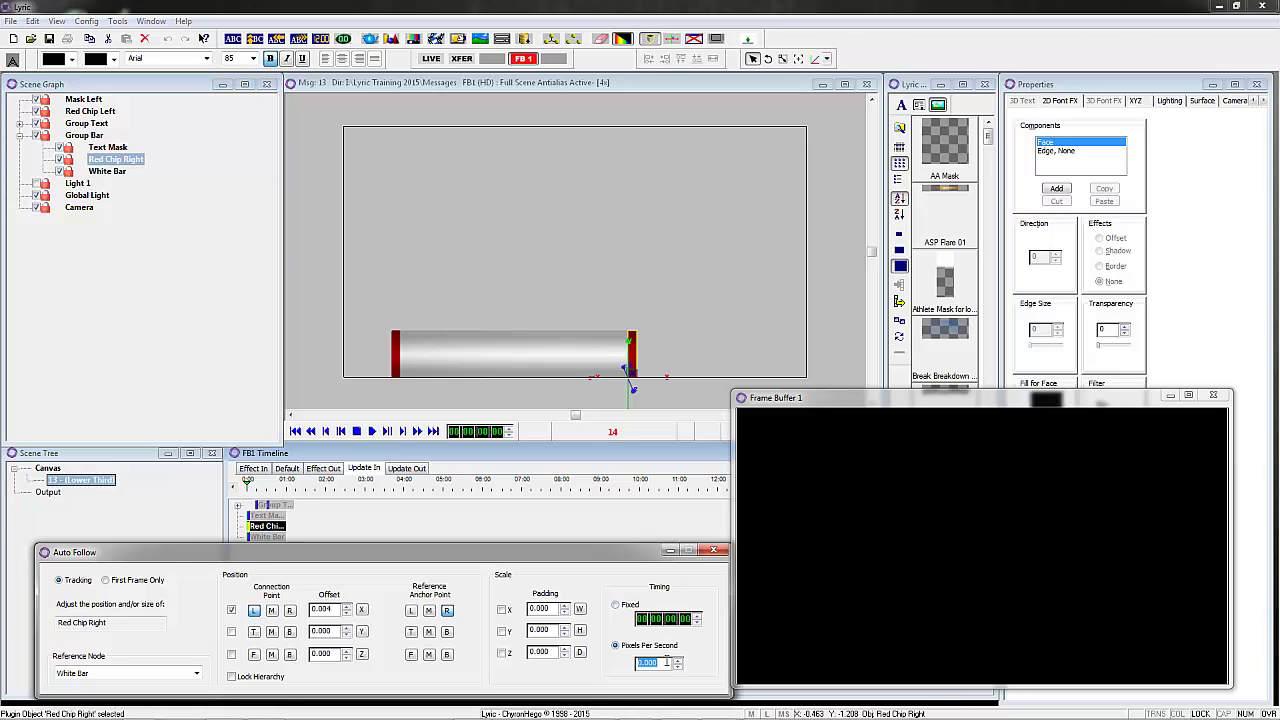
{"action": "type", "text": "35"}
Set White Bar's Auto Follow timing to Pixels Per Second with a value of 3800.
{"action": "left_click", "coordinate": [107, 171]}
{"action": "left_click", "coordinate": [615, 645]}
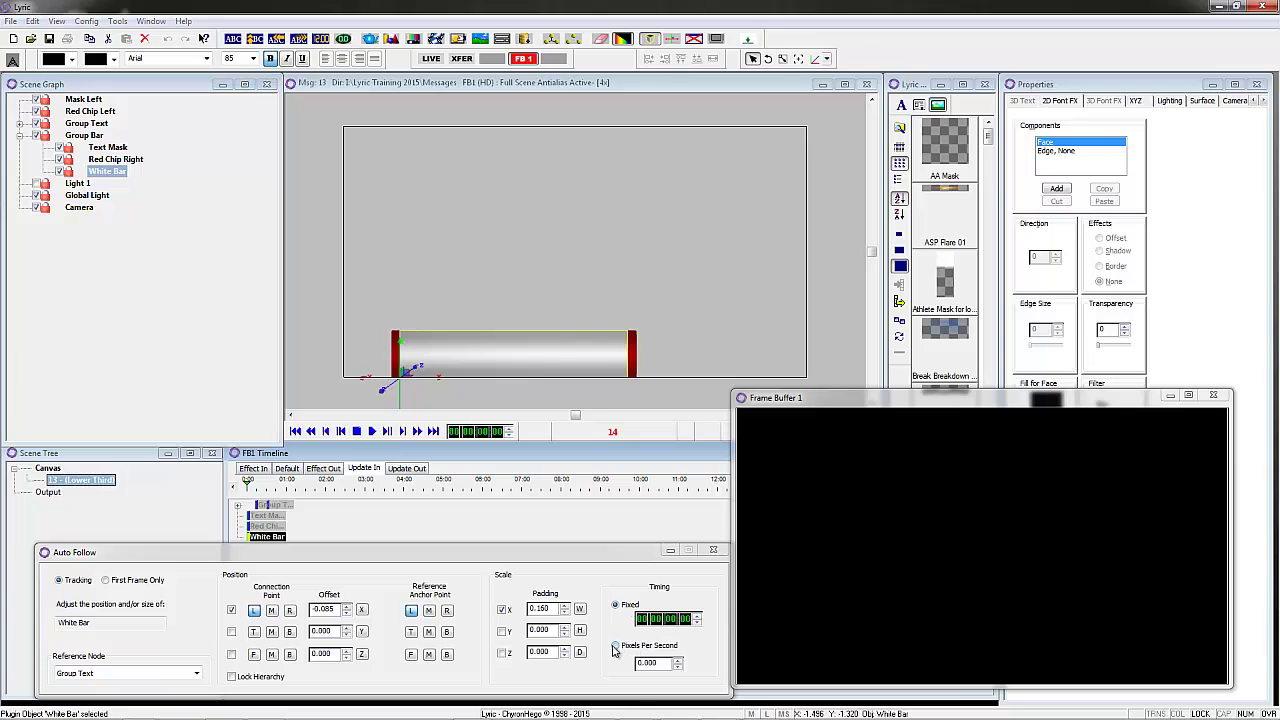
{"action": "double_click", "coordinate": [662, 663]}
{"action": "type", "text": "35"}
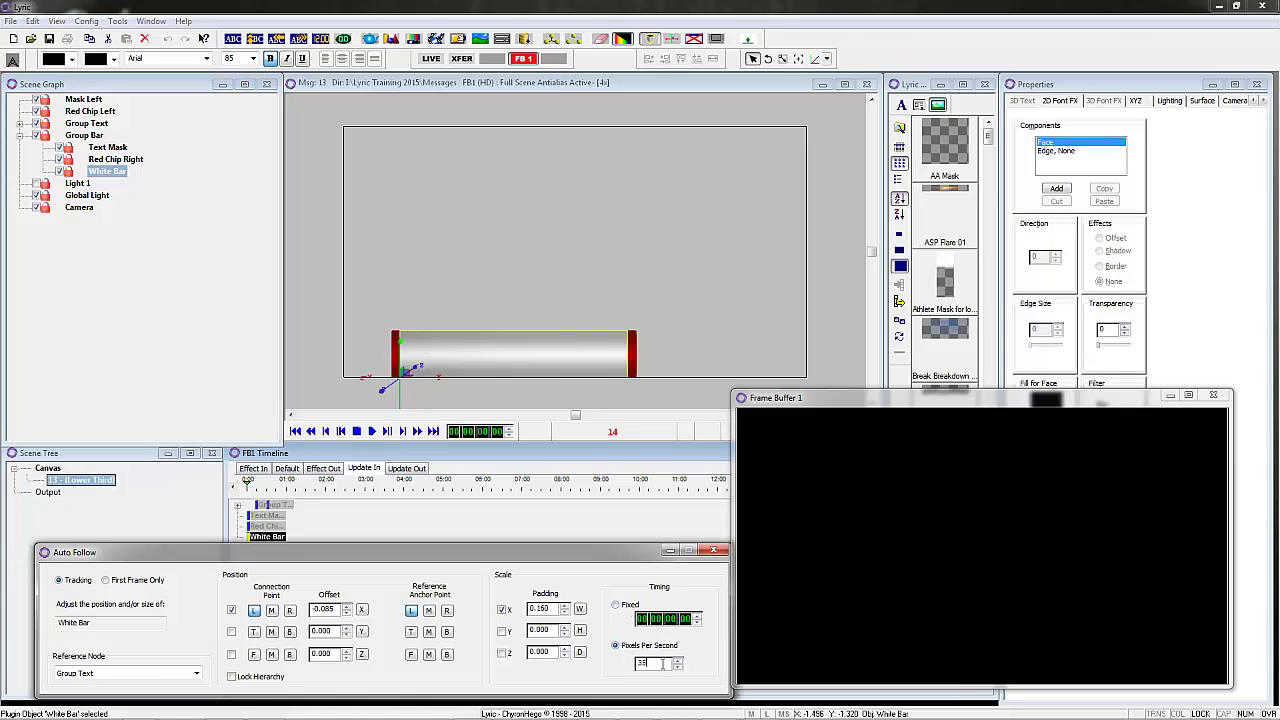
{"action": "type", "text": "00"}
Record the scene over message 13 and play that message to the frame buffer.
{"action": "left_click", "coordinate": [467, 87]}
{"action": "type", "text": "13"}
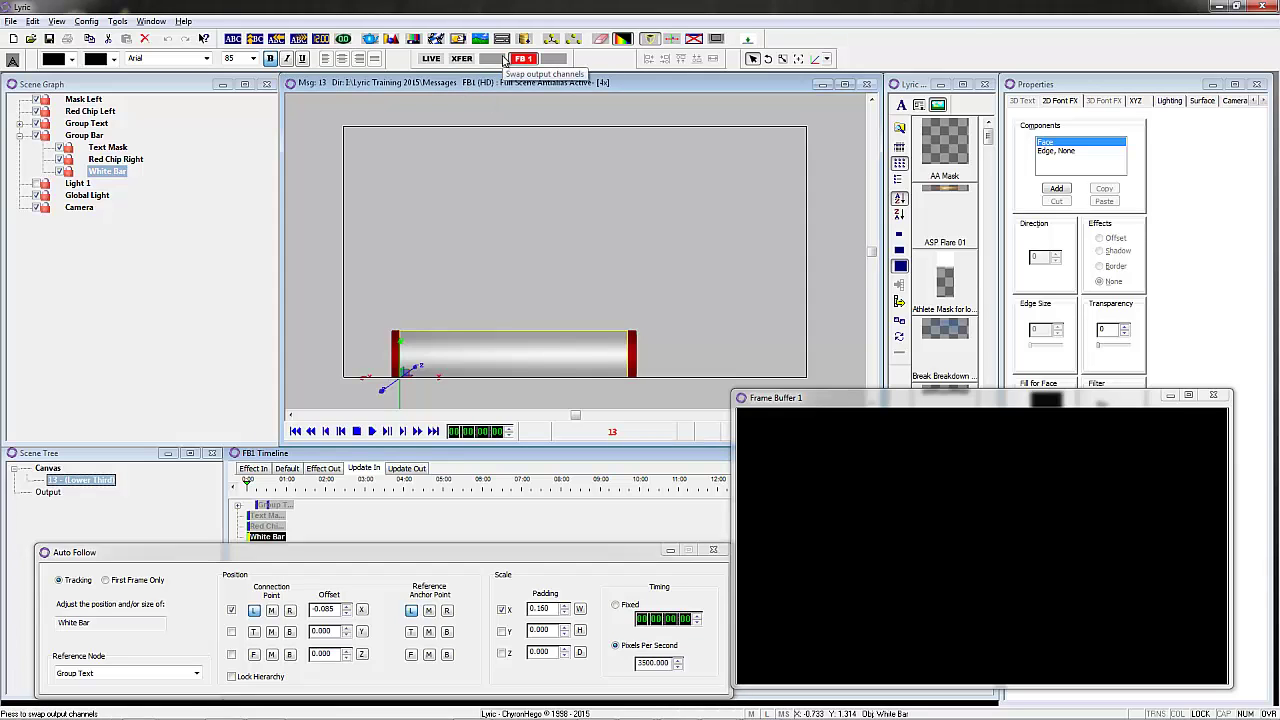
{"action": "key", "text": "KP_Subtract"}
{"action": "key", "text": "Return"}
{"action": "key", "text": "Return"}
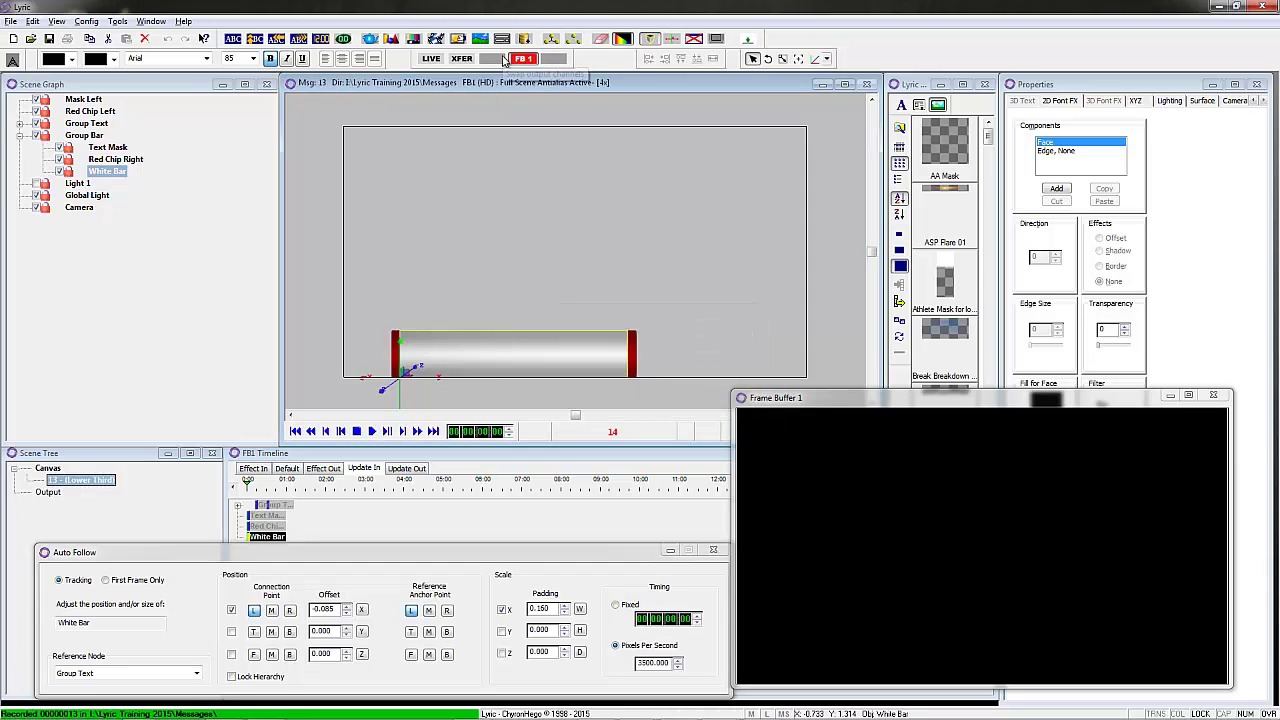
{"action": "key", "text": "KP_Multiply"}
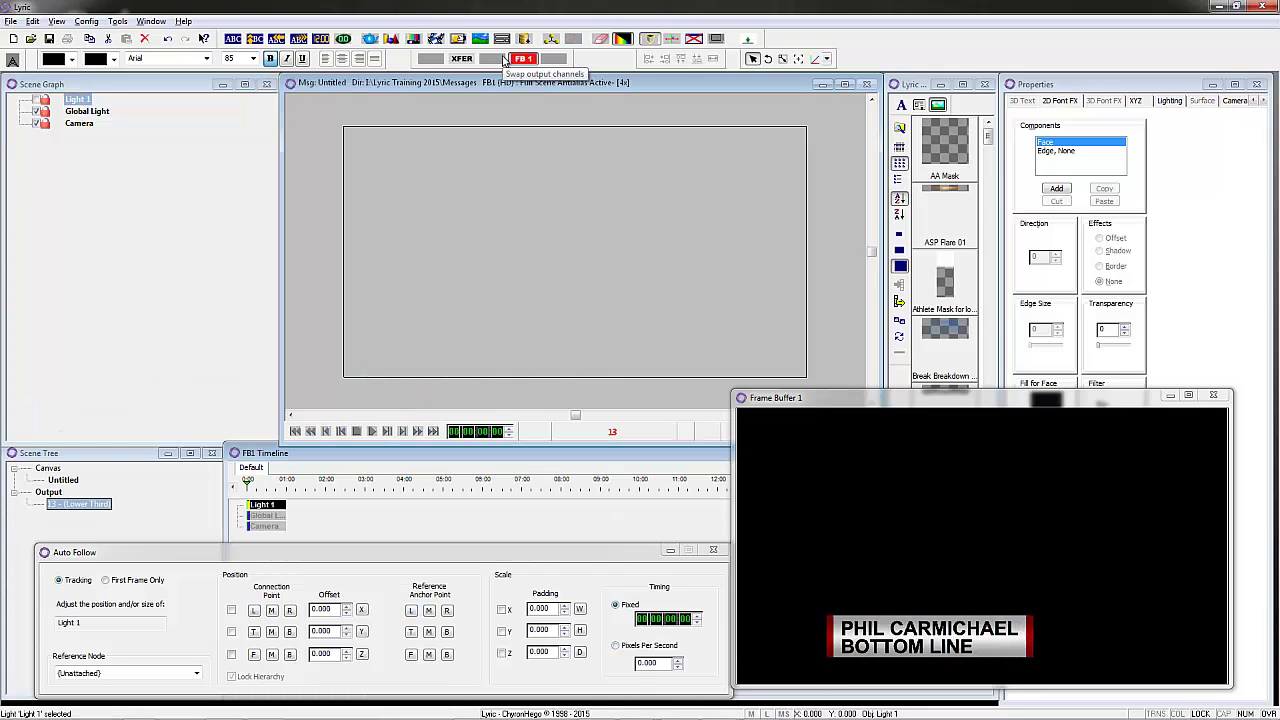
Recall message 13 with its Bottom Text changed to CHYRONHEGO LYRIC TRAINING and play it as an update to the frame buffer.
{"action": "key", "text": "KP_Add"}
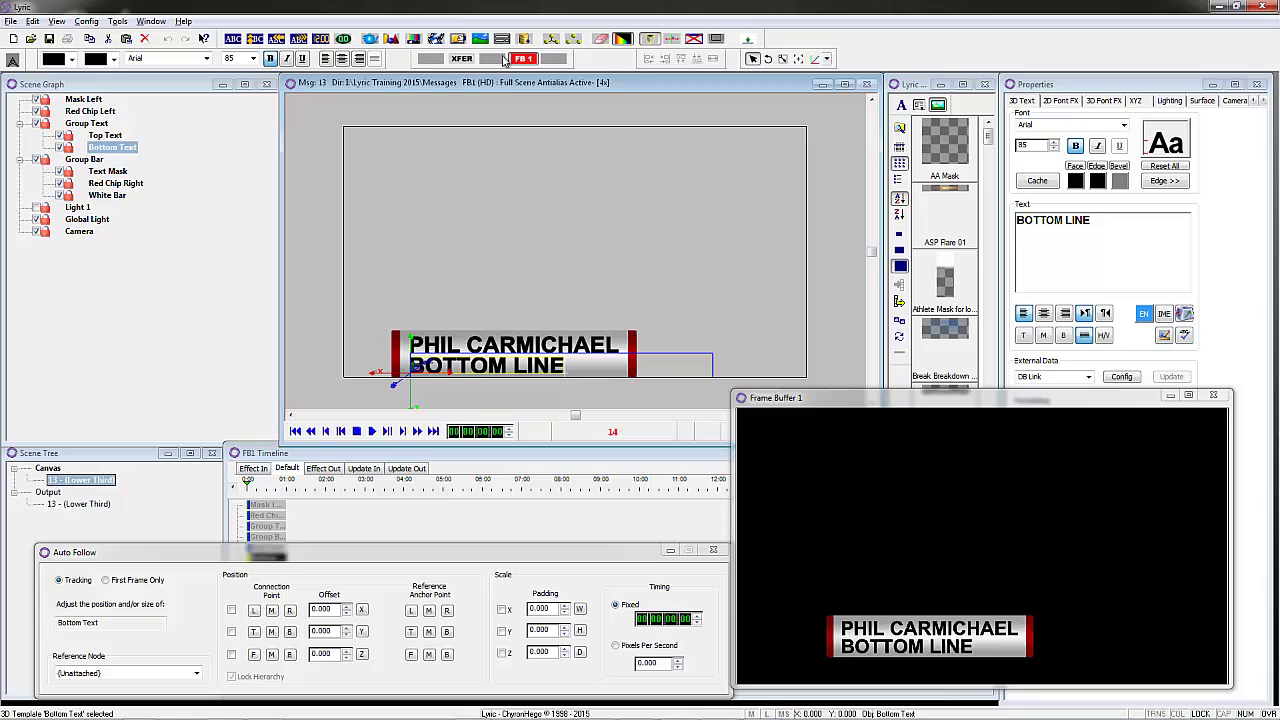
{"action": "key", "text": "BackSpace"}
{"action": "key", "text": "BackSpace"}
{"action": "key", "text": "BackSpace"}
{"action": "key", "text": "BackSpace"}
{"action": "key", "text": "BackSpace"}
{"action": "key", "text": "BackSpace"}
{"action": "key", "text": "BackSpace"}
{"action": "key", "text": "BackSpace"}
{"action": "key", "text": "BackSpace"}
{"action": "key", "text": "BackSpace"}
{"action": "key", "text": "BackSpace"}
{"action": "type", "text": "CHYR"}
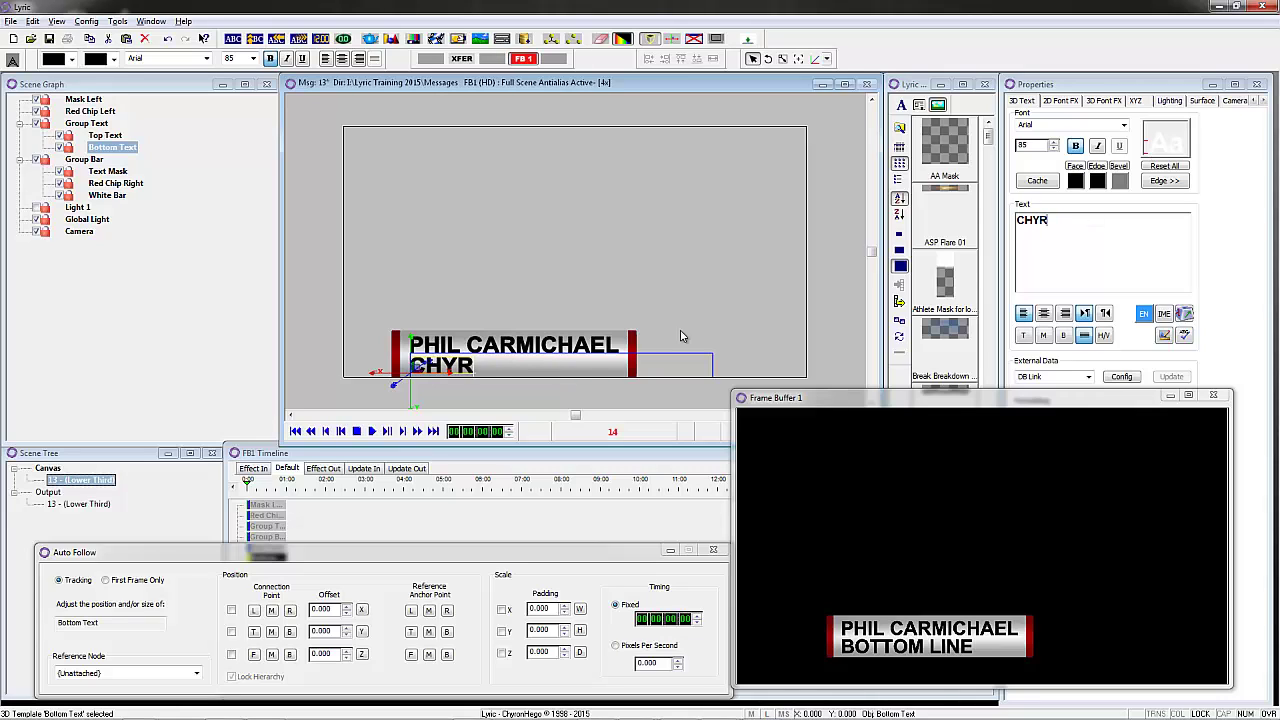
{"action": "type", "text": "ONHEGO "}
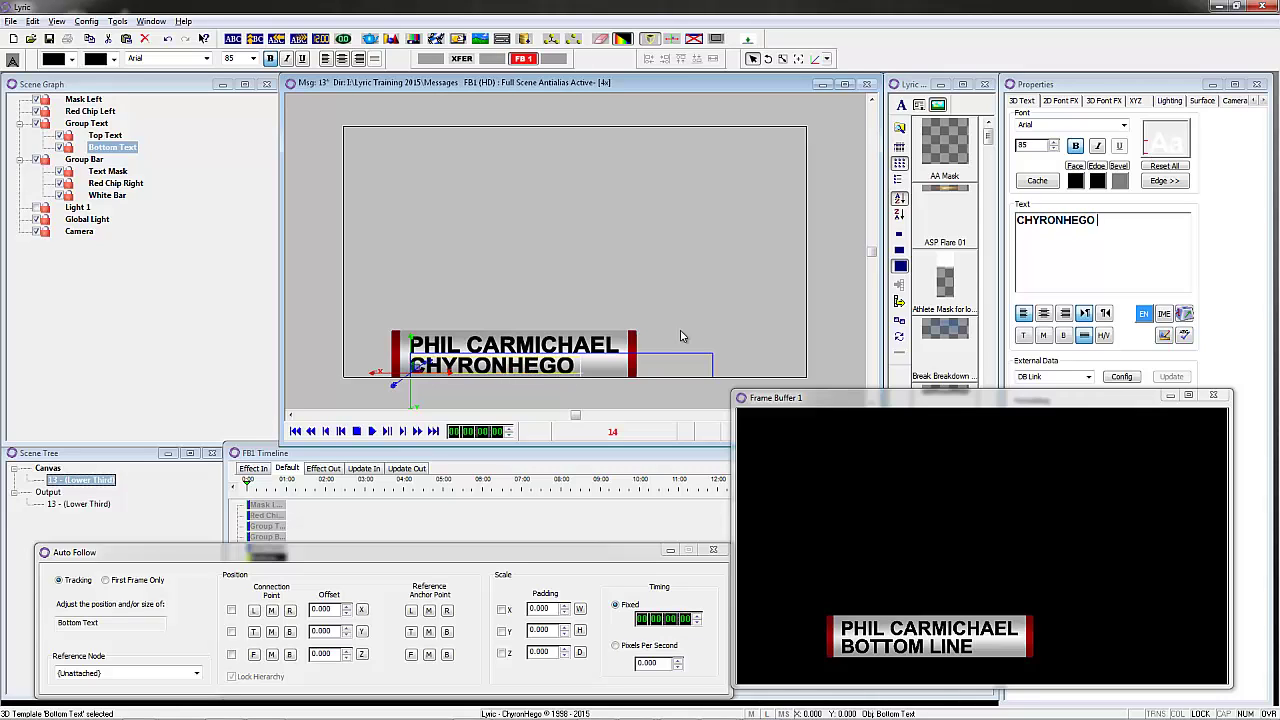
{"action": "type", "text": "LYRIC TRAINING"}
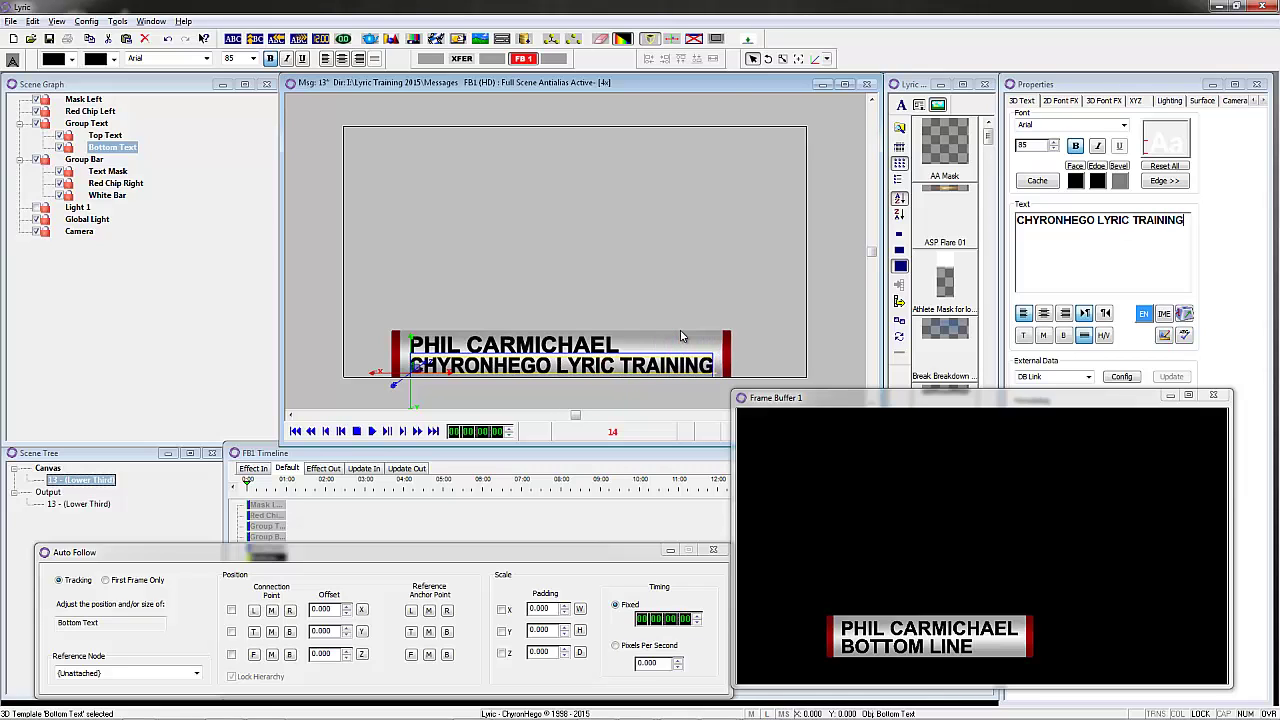
{"action": "key", "text": "F12"}
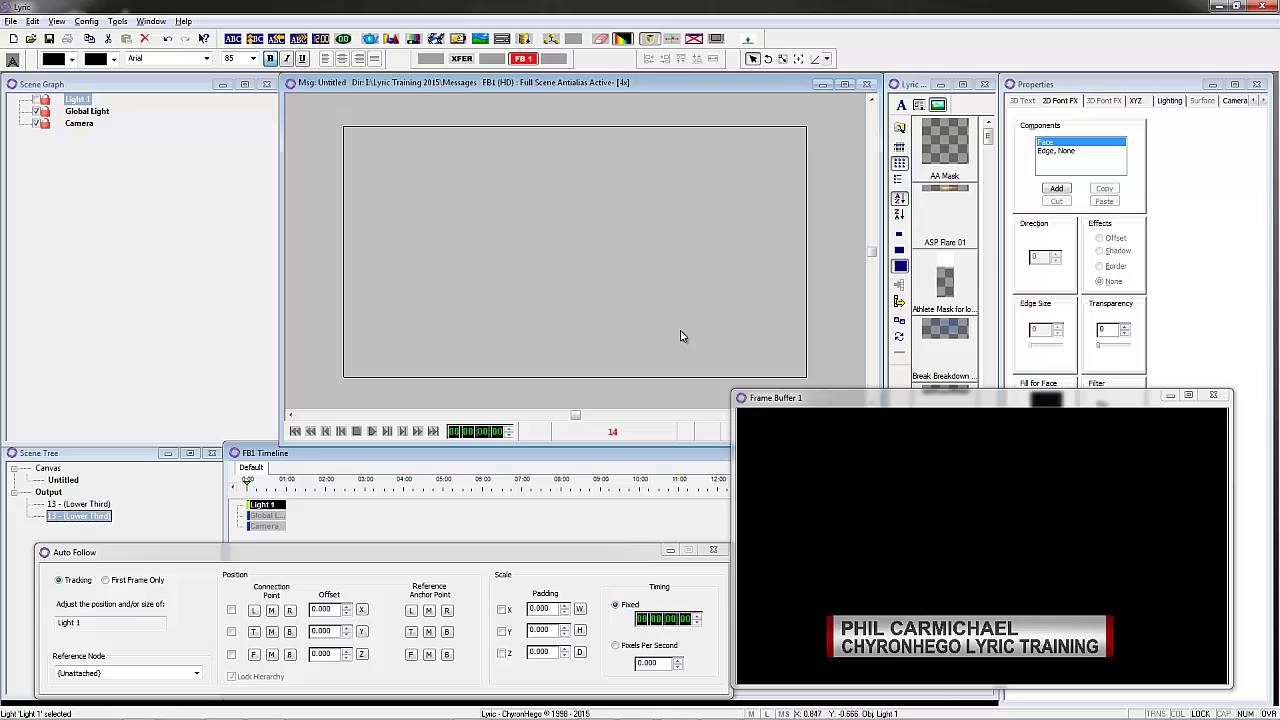
Recall message 13 again with its Top Text replaced by CHYRONHEGO and play it as an update to the frame buffer.
{"action": "type", "text": "13"}
{"action": "key", "text": "Return"}
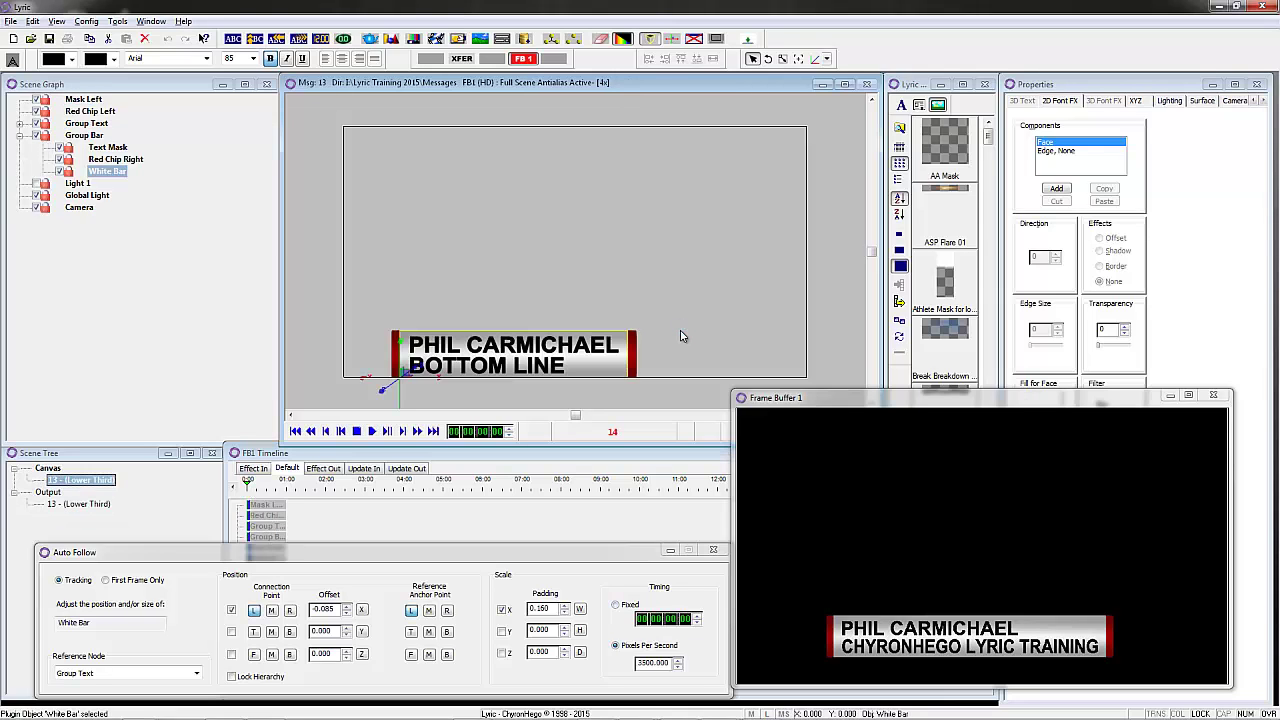
{"action": "left_click", "coordinate": [680, 334]}
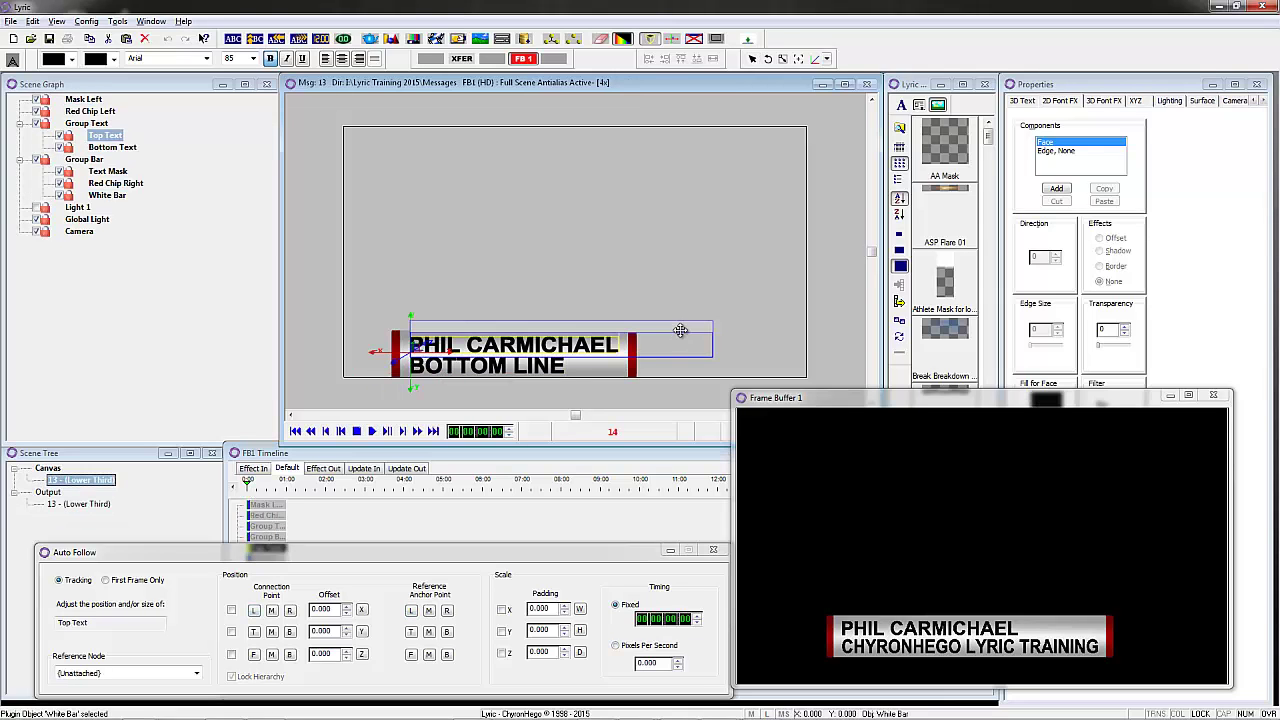
{"action": "type", "text": "CHYR"}
{"action": "key", "text": "BackSpace"}
{"action": "key", "text": "BackSpace"}
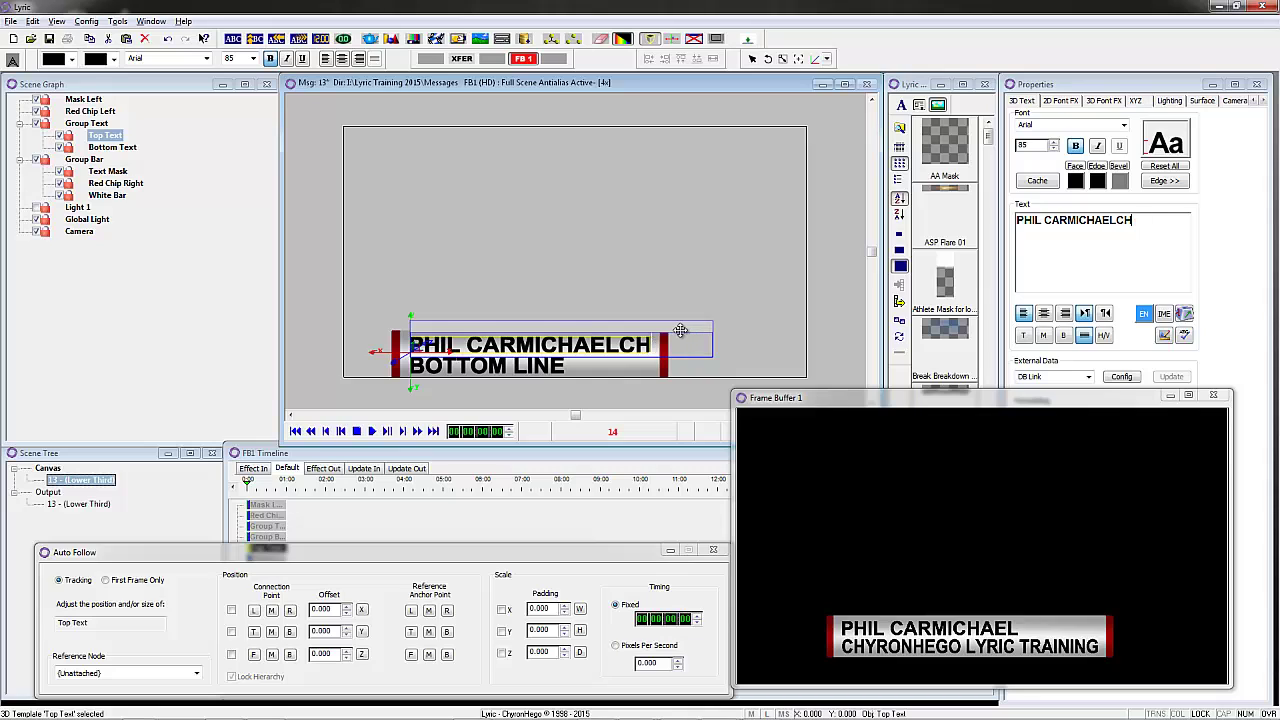
{"action": "key", "text": "BackSpace"}
{"action": "key", "text": "BackSpace"}
{"action": "key", "text": "BackSpace"}
{"action": "key", "text": "BackSpace"}
{"action": "key", "text": "BackSpace"}
{"action": "key", "text": "BackSpace"}
{"action": "key", "text": "BackSpace"}
{"action": "key", "text": "BackSpace"}
{"action": "key", "text": "BackSpace"}
{"action": "key", "text": "BackSpace"}
{"action": "key", "text": "BackSpace"}
{"action": "key", "text": "BackSpace"}
{"action": "key", "text": "BackSpace"}
{"action": "key", "text": "BackSpace"}
{"action": "key", "text": "BackSpace"}
{"action": "key", "text": "BackSpace"}
{"action": "key", "text": "BackSpace"}
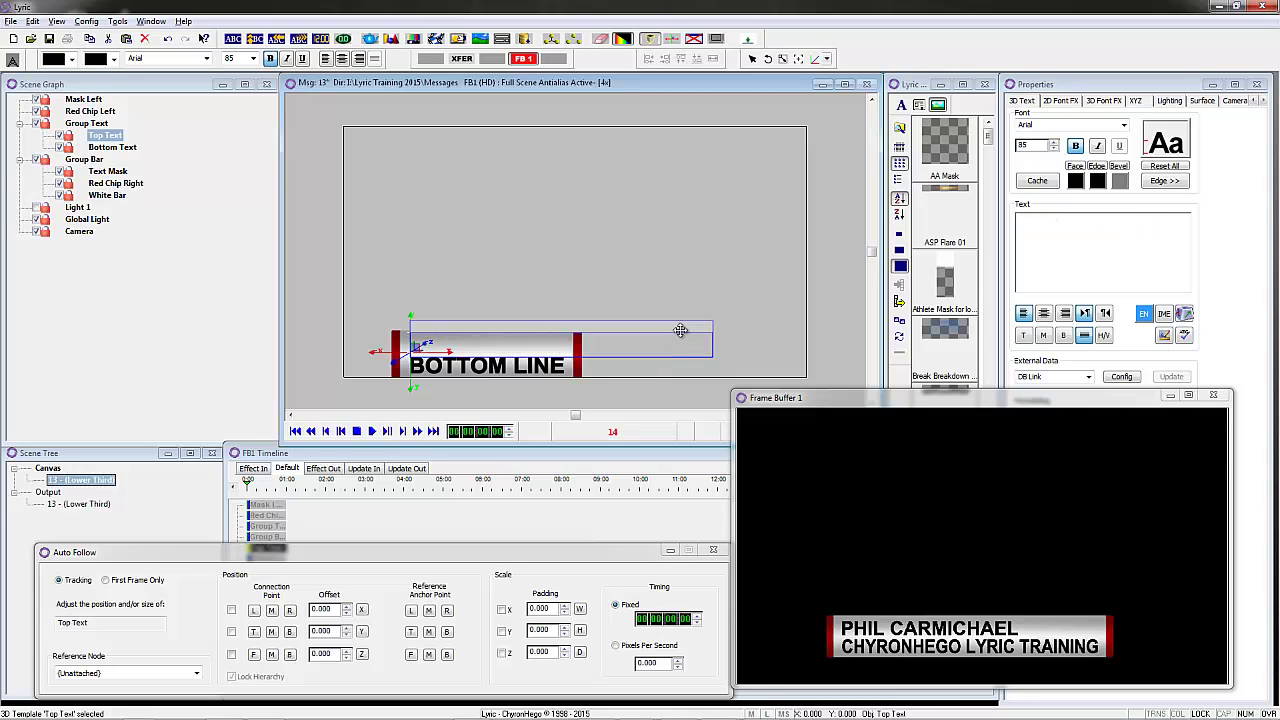
{"action": "type", "text": "CHYRONHEGO"}
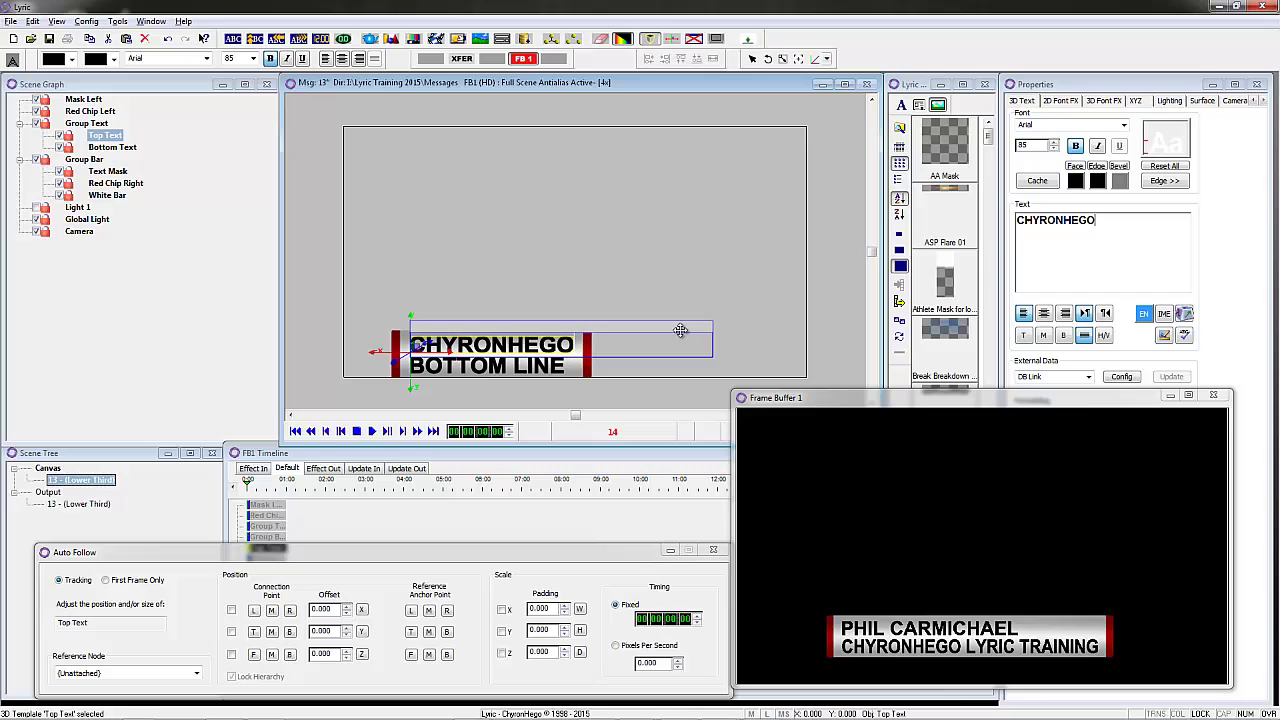
{"action": "key", "text": "F12"}
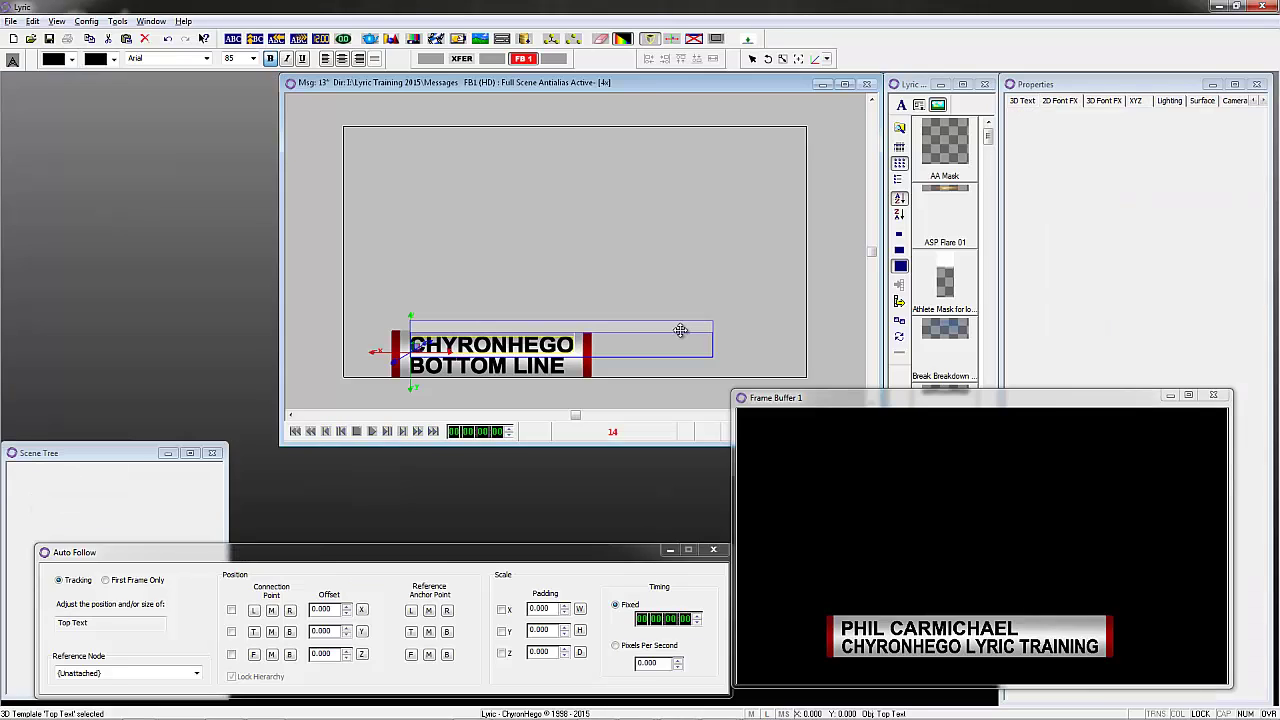